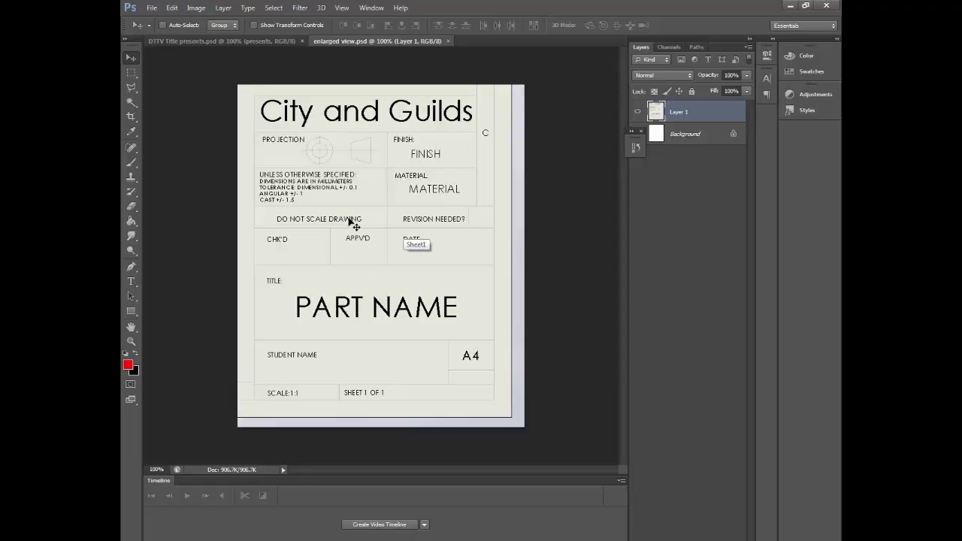
# - Move the Photoshop reference template window off screen to reveal the SolidWorks start screen
pyautogui.moveTo(712, 6); pyautogui.dragTo(961, 151)
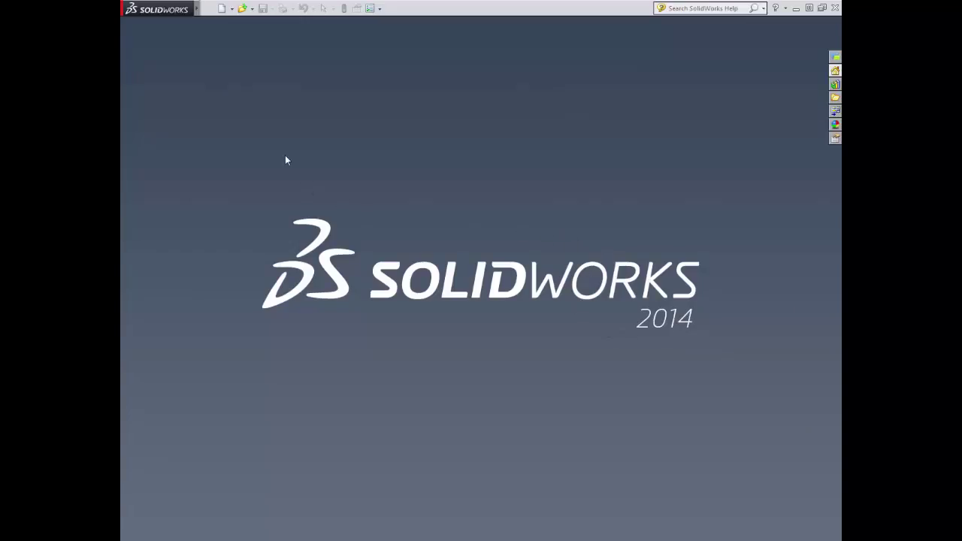
# - Create a new SolidWorks drawing document
pyautogui.click(232, 8)
pyautogui.click(243, 22)
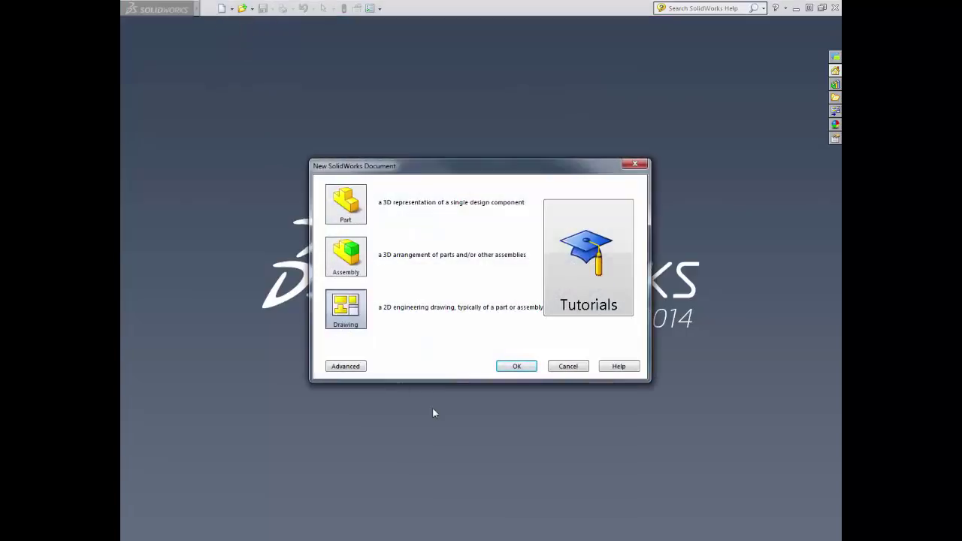
pyautogui.click(516, 367)
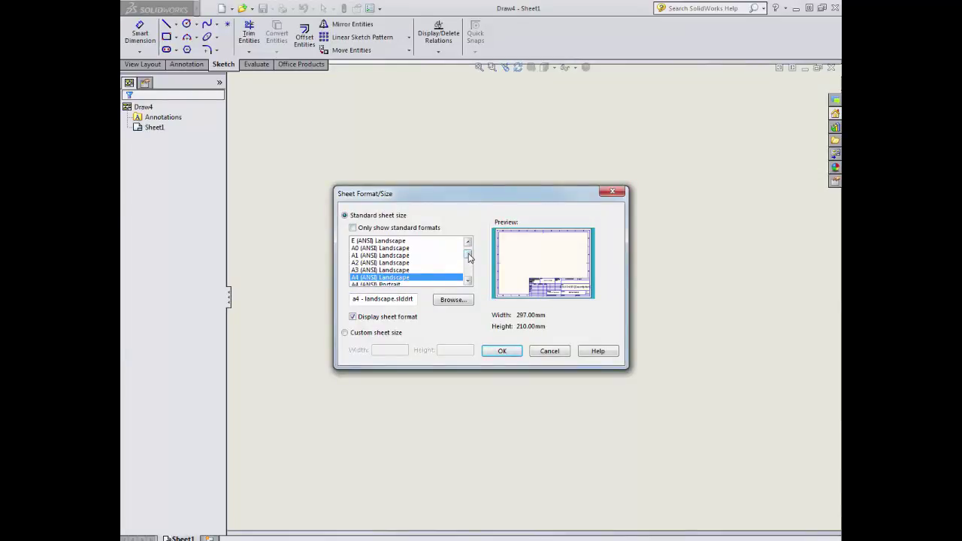
# - Untick Only show standard formats and pick A4 (ANSI) Landscape, 297 × 210 mm
pyautogui.scroll(2, 469, 257)
pyautogui.click(469, 281)
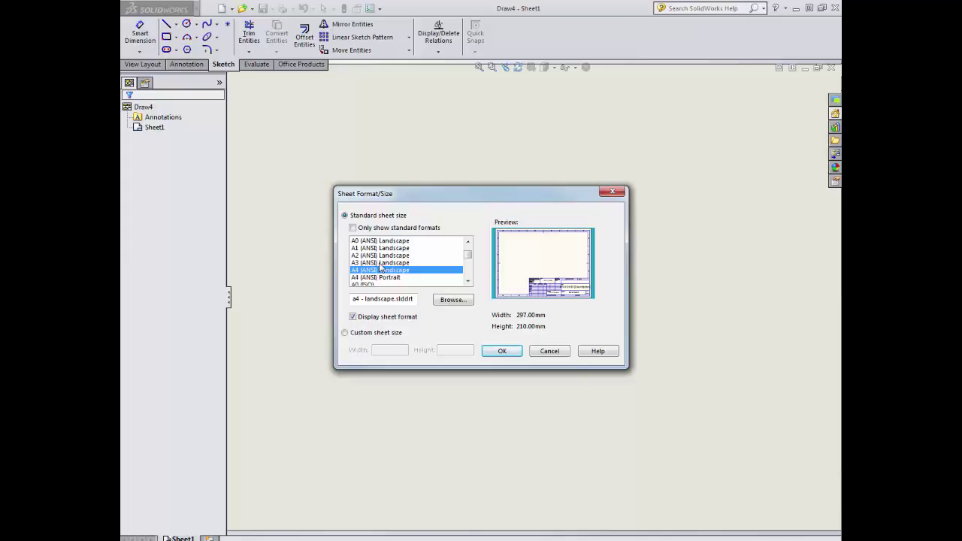
pyautogui.click(353, 227)
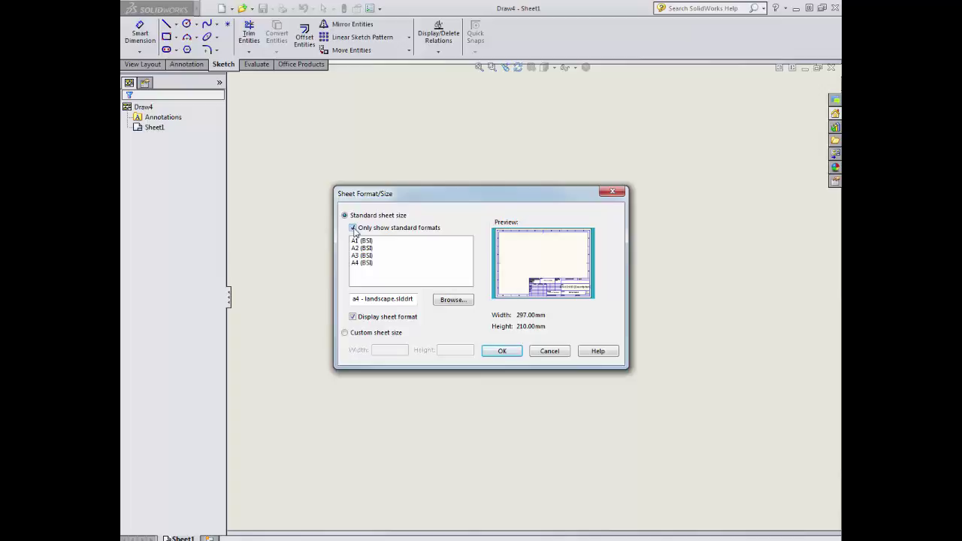
pyautogui.click(353, 228)
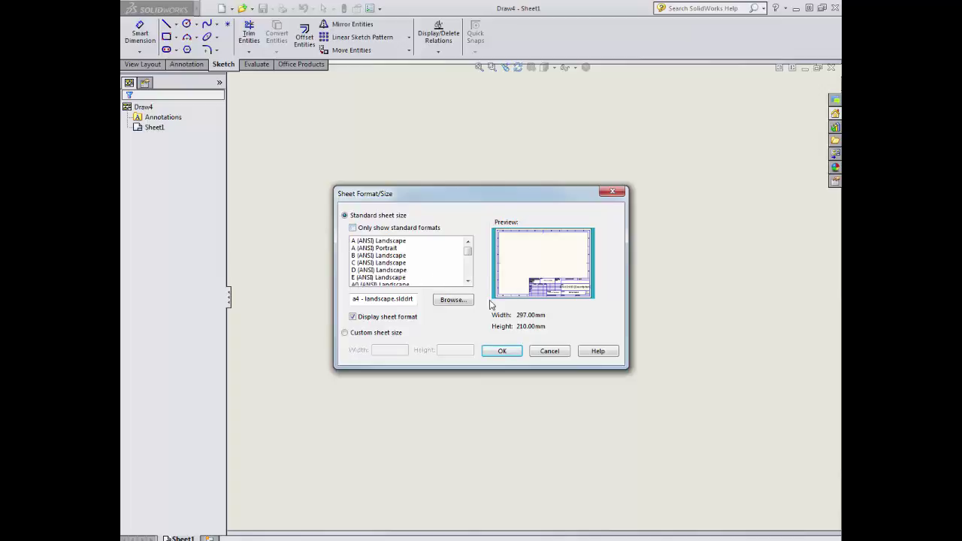
pyautogui.click(468, 281)
pyautogui.click(468, 281)
pyautogui.click(468, 281)
pyautogui.click(467, 281)
pyautogui.click(467, 281)
pyautogui.click(468, 281)
pyautogui.click(467, 281)
pyautogui.click(362, 263)
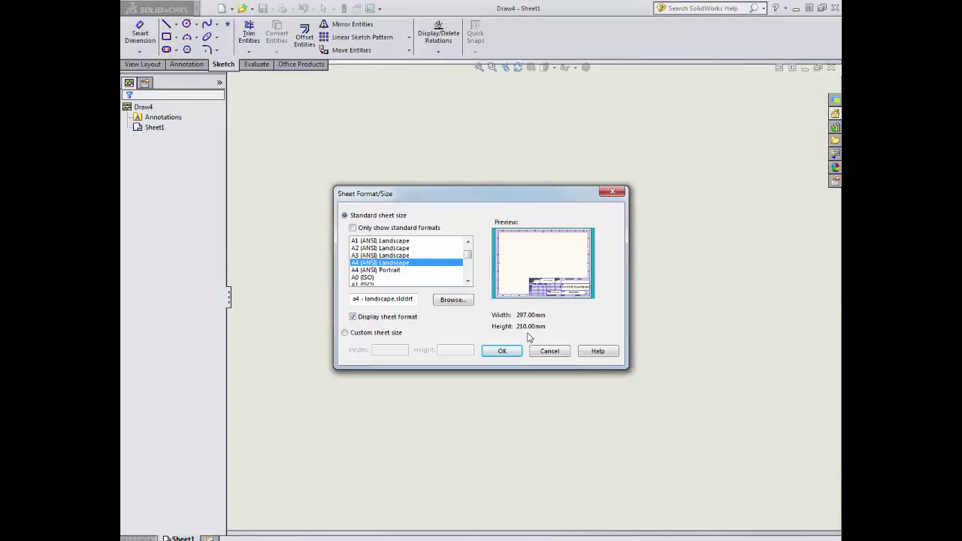
# - Confirm the A4 sheet, skip the model view, and put Sheet1 into Edit Sheet Format
pyautogui.click(503, 352)
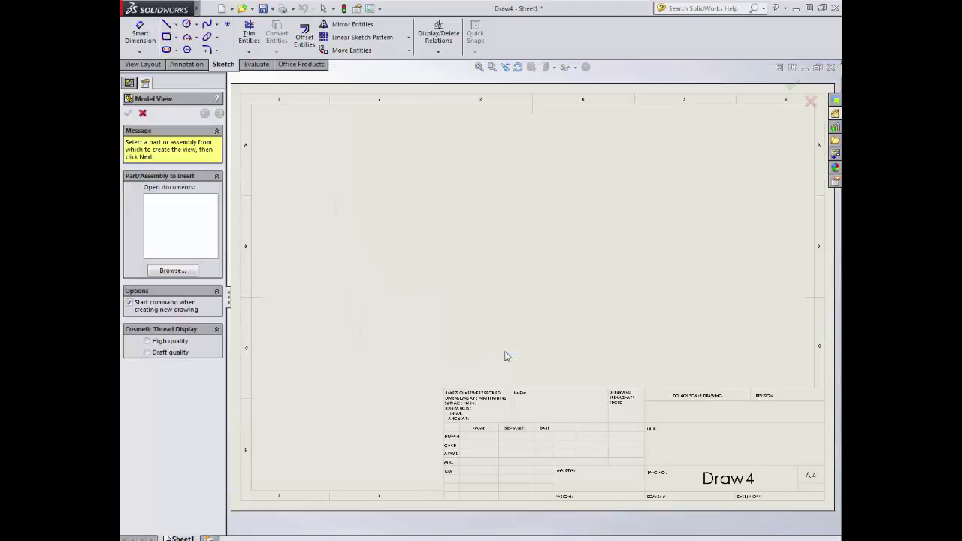
pyautogui.click(142, 115)
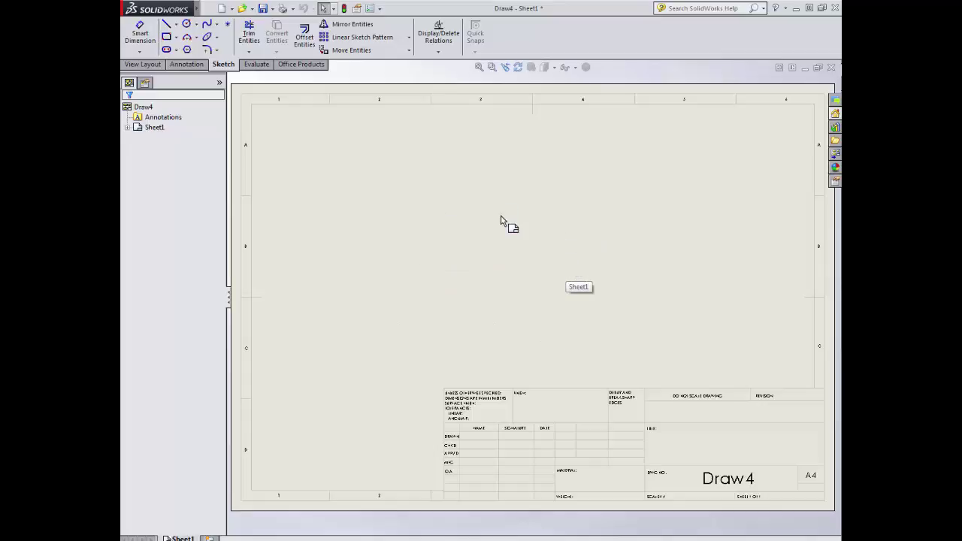
pyautogui.click(483, 426)
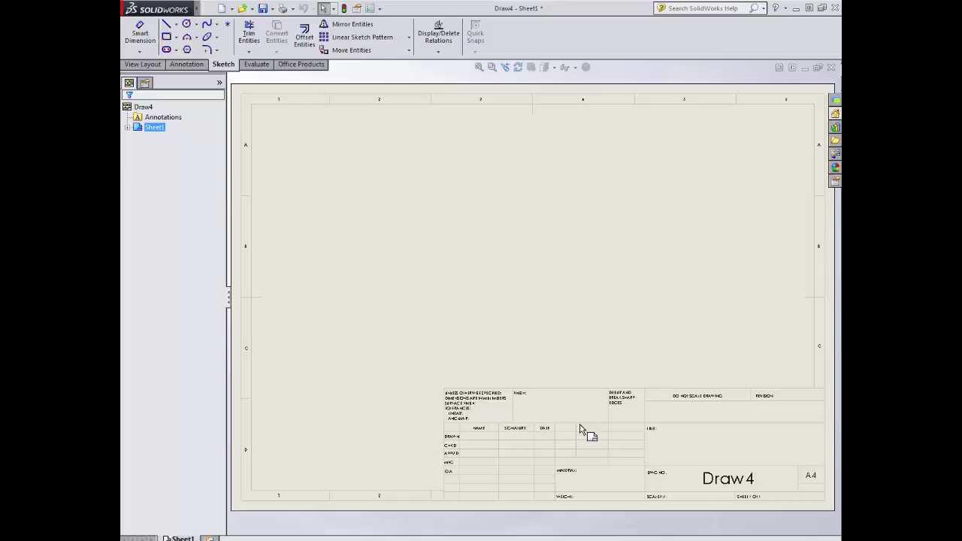
pyautogui.rightClick(498, 261)
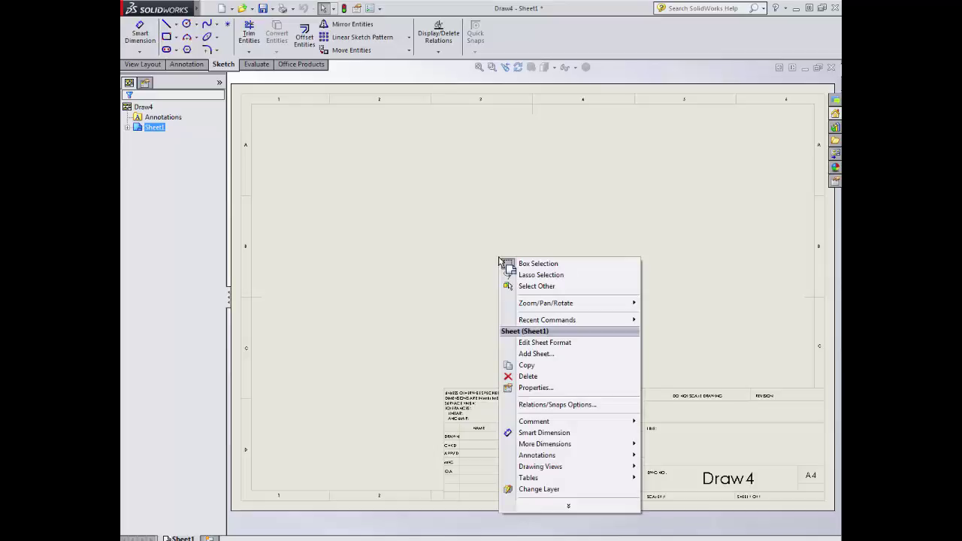
pyautogui.click(550, 346)
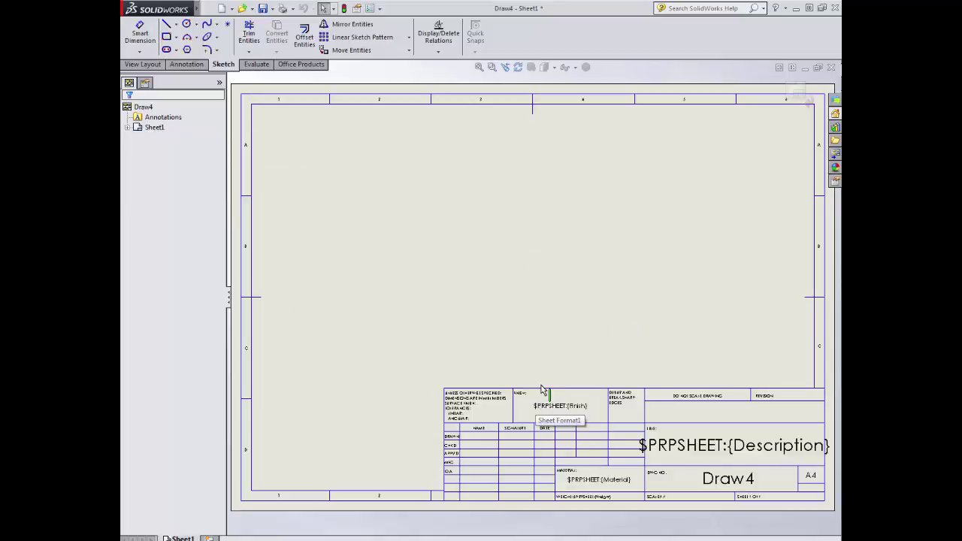
# - Power-trim away the grid lines in the title block's lower-left signature columns
pyautogui.click(250, 33)
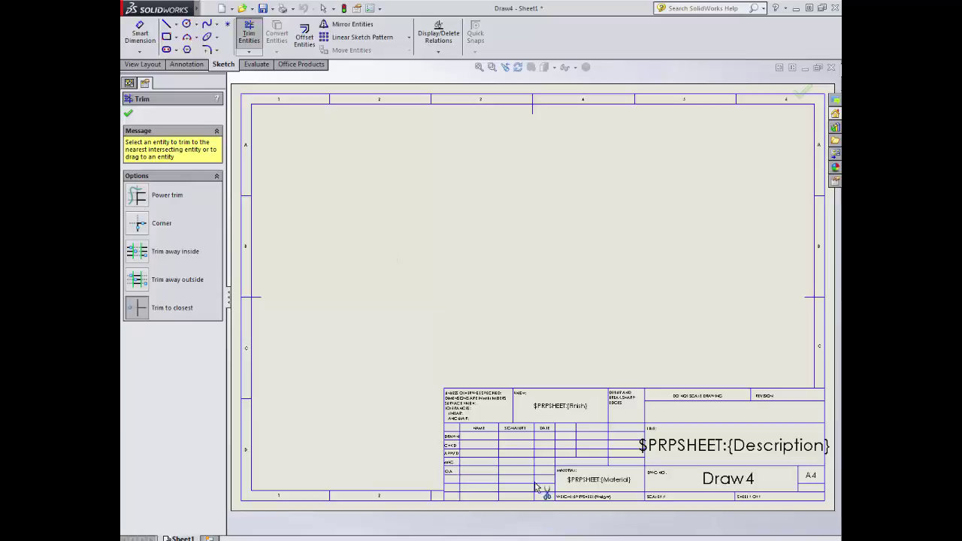
pyautogui.click(520, 465)
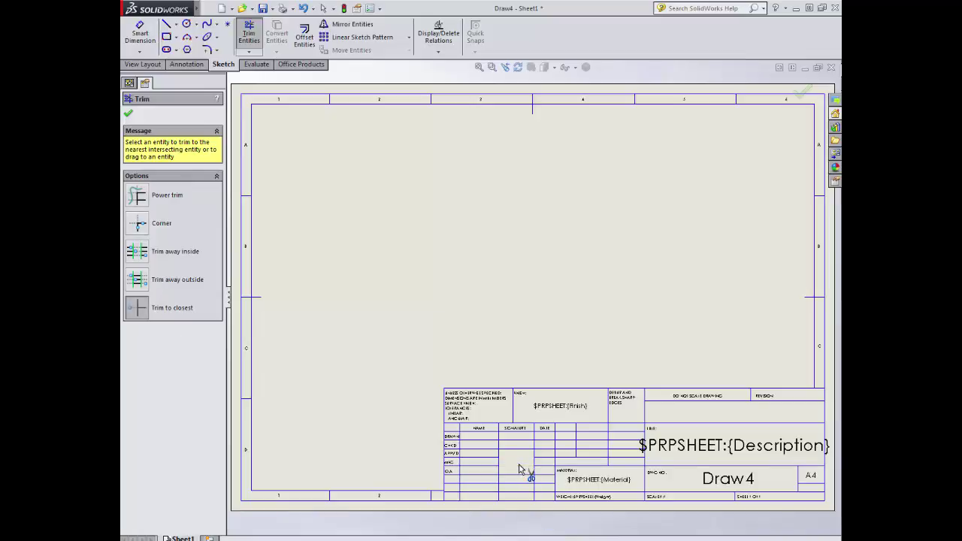
pyautogui.click(144, 198)
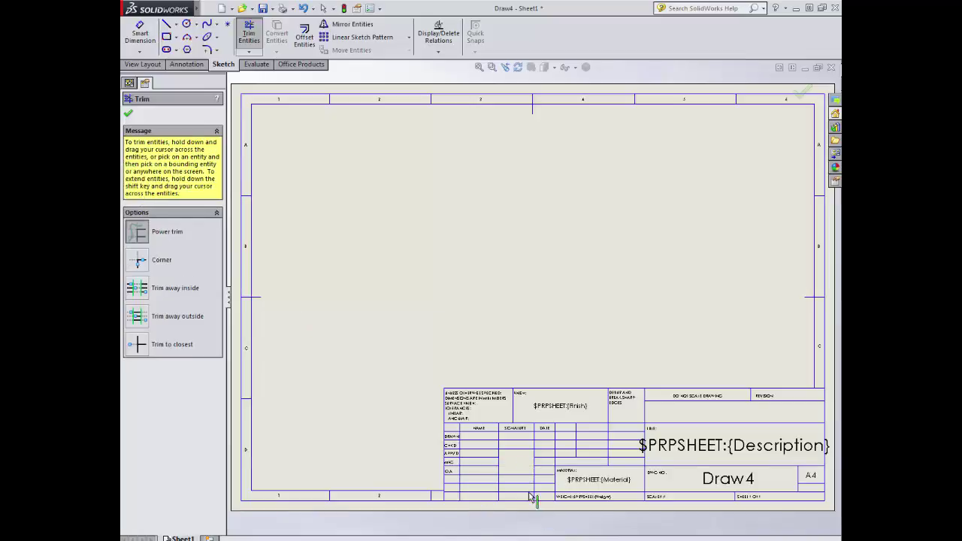
pyautogui.moveTo(485, 487)
pyautogui.mouseDown()
pyautogui.moveTo(485, 436)
pyautogui.moveTo(514, 440)
pyautogui.moveTo(515, 451)
pyautogui.moveTo(496, 446)
pyautogui.moveTo(498, 489)
pyautogui.mouseUp()
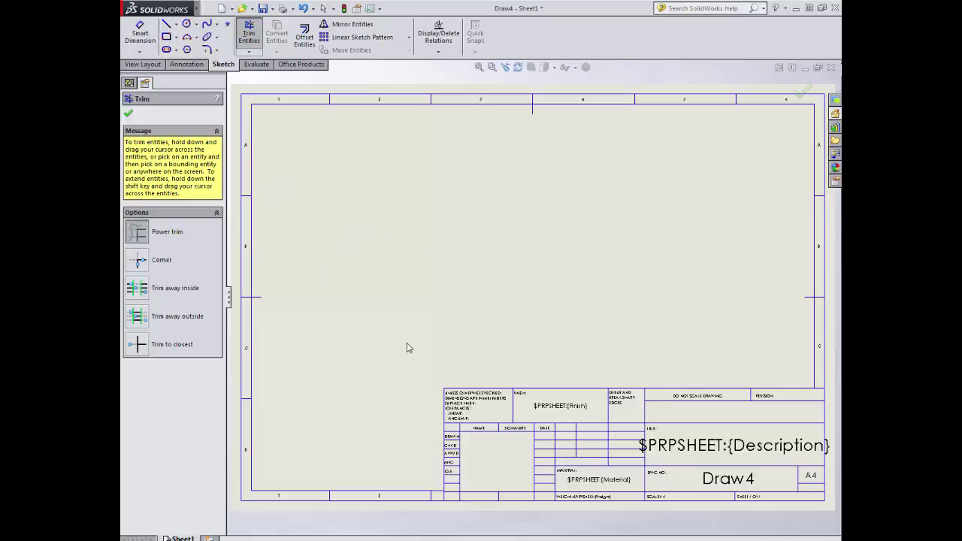
pyautogui.click(129, 113)
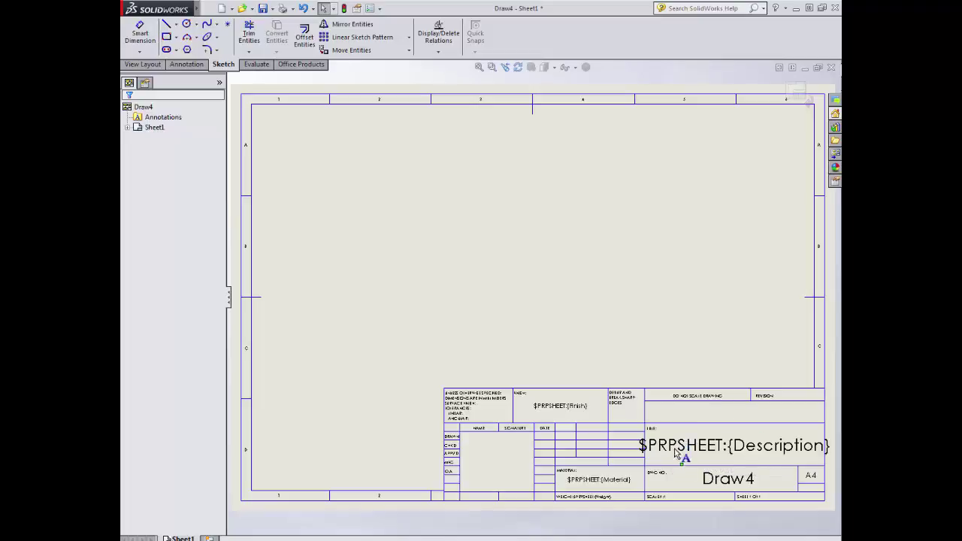
# - Move the $PRPSHEET:{Description} note to the sheet centre and retype it as 'City and Guilds'
pyautogui.moveTo(722, 445); pyautogui.dragTo(562, 276)
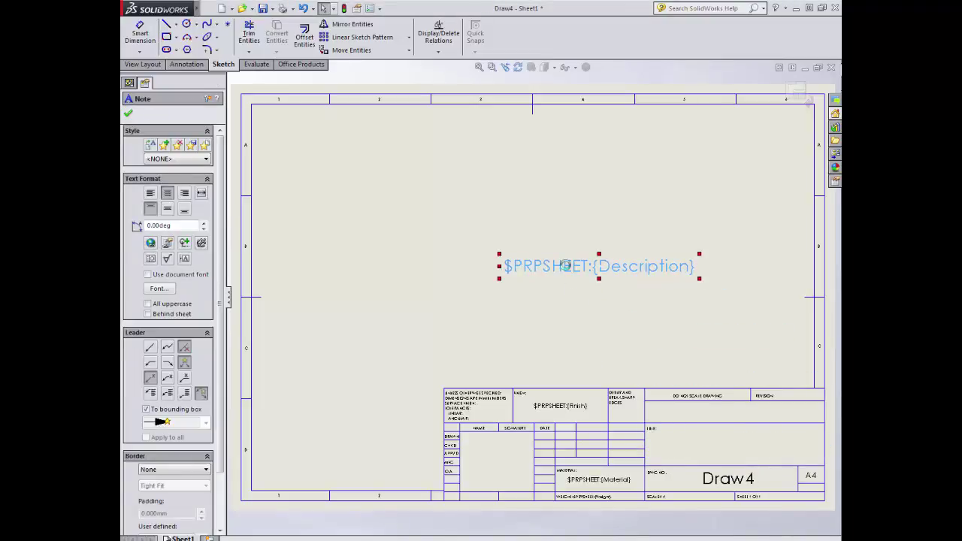
pyautogui.doubleClick(565, 270)
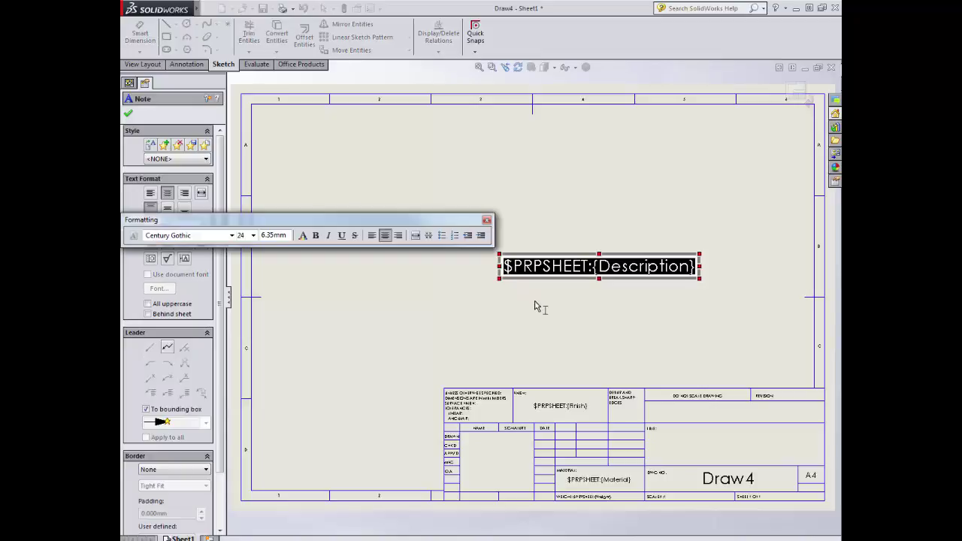
pyautogui.write('City')
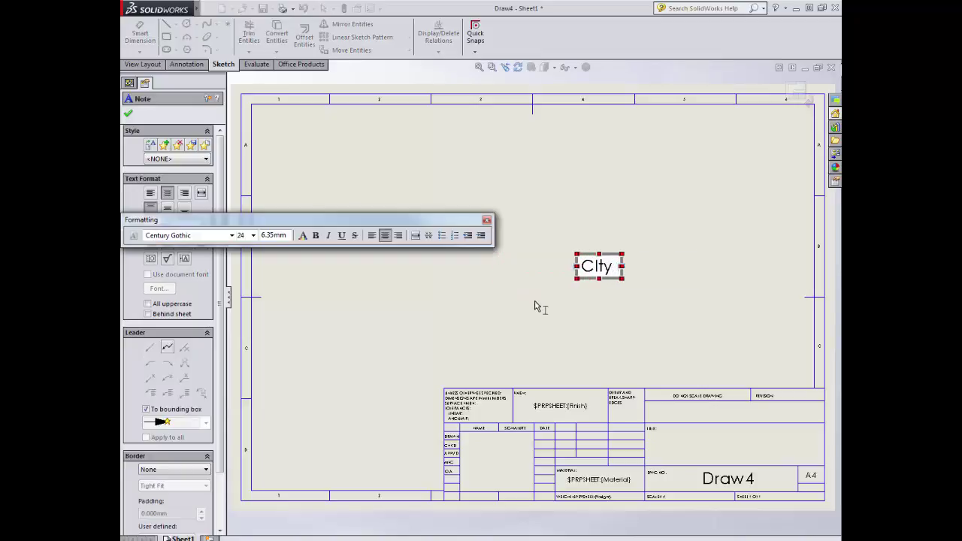
pyautogui.press('BackSpace')
pyautogui.press('BackSpace')
pyautogui.press('BackSpace')
pyautogui.write('ity and Guilds')
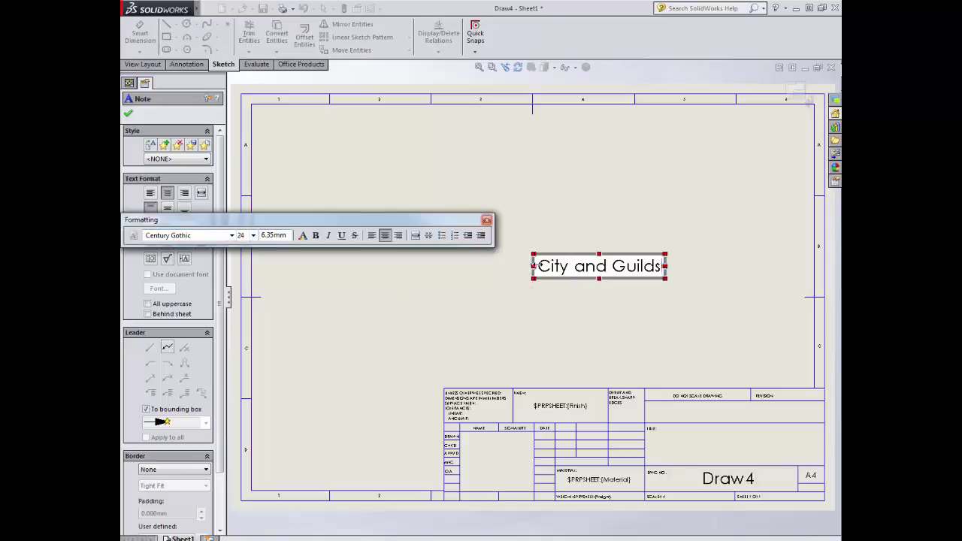
pyautogui.click(540, 269)
pyautogui.moveTo(576, 275); pyautogui.dragTo(683, 275)
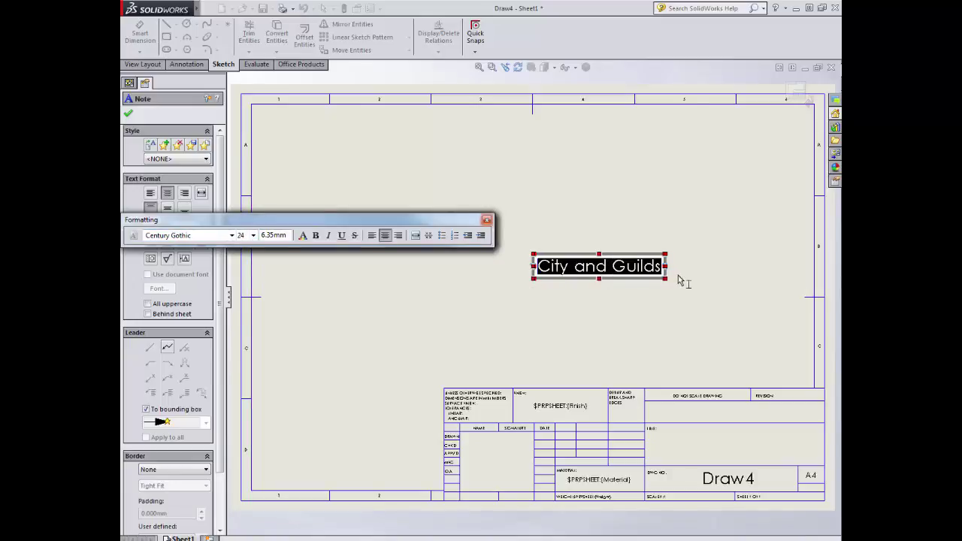
# - Set the City and Guilds text to size 18 and place it above the title block's right side
pyautogui.click(253, 235)
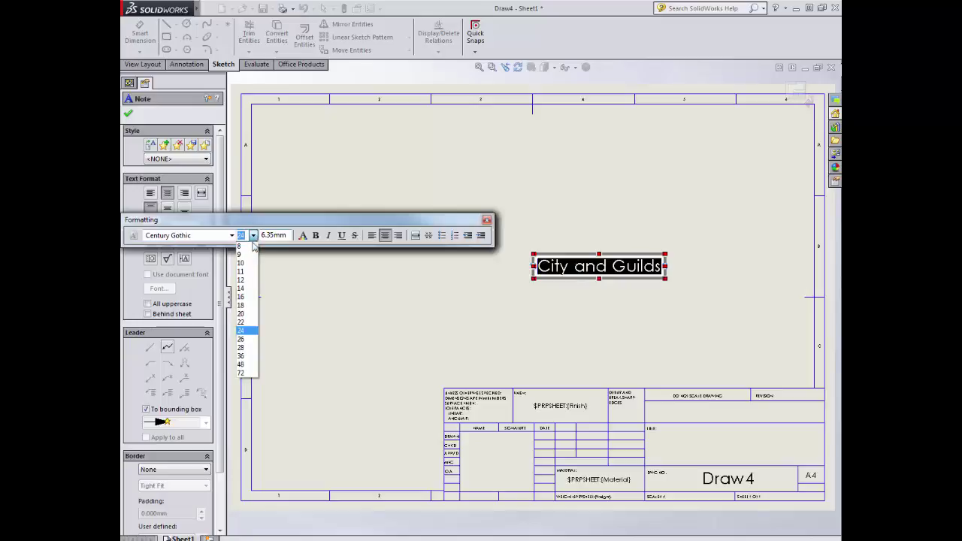
pyautogui.click(245, 306)
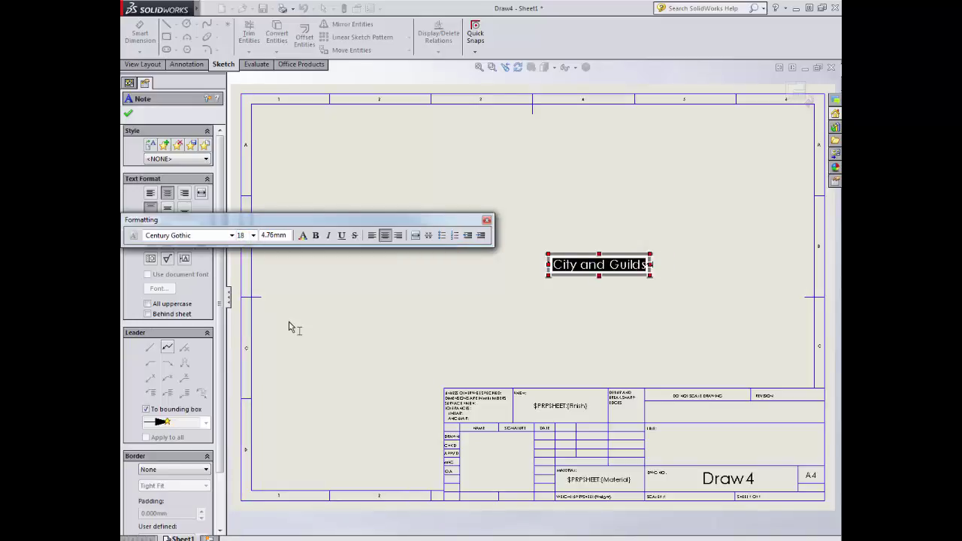
pyautogui.click(511, 284)
pyautogui.moveTo(590, 269); pyautogui.dragTo(752, 375)
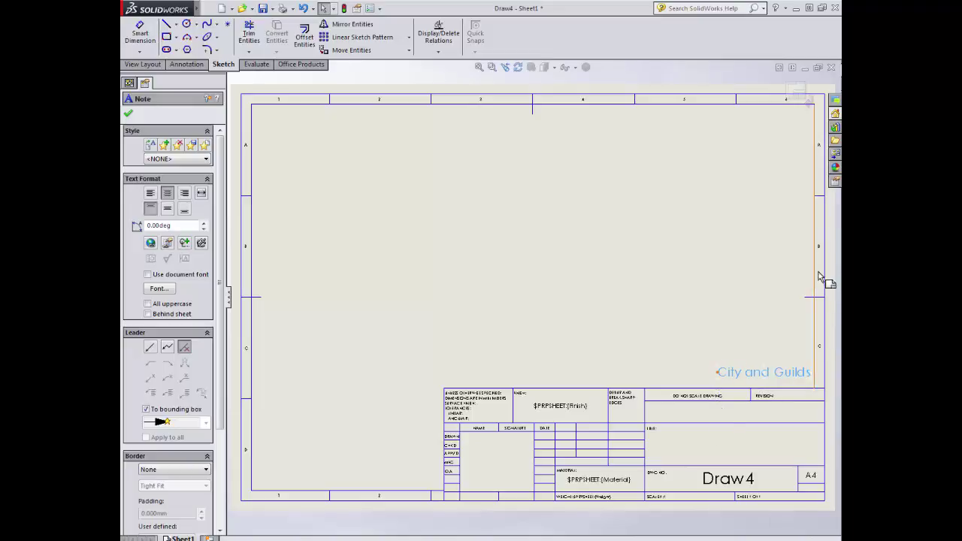
pyautogui.hotkey('alt', 'Tab')
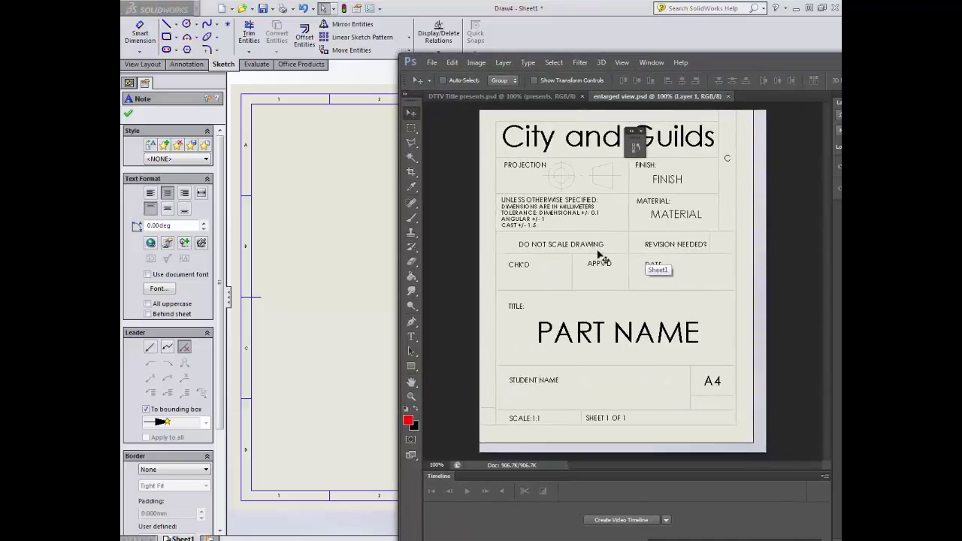
# - Compare against the Photoshop reference template, move it away, and close the Note settings
pyautogui.moveTo(680, 62); pyautogui.dragTo(631, 113)
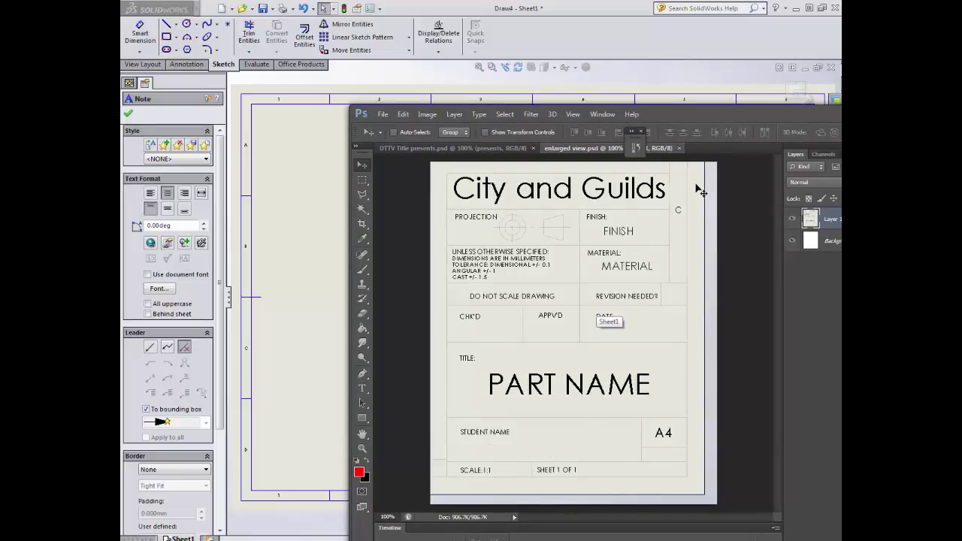
pyautogui.moveTo(700, 113); pyautogui.dragTo(959, 151)
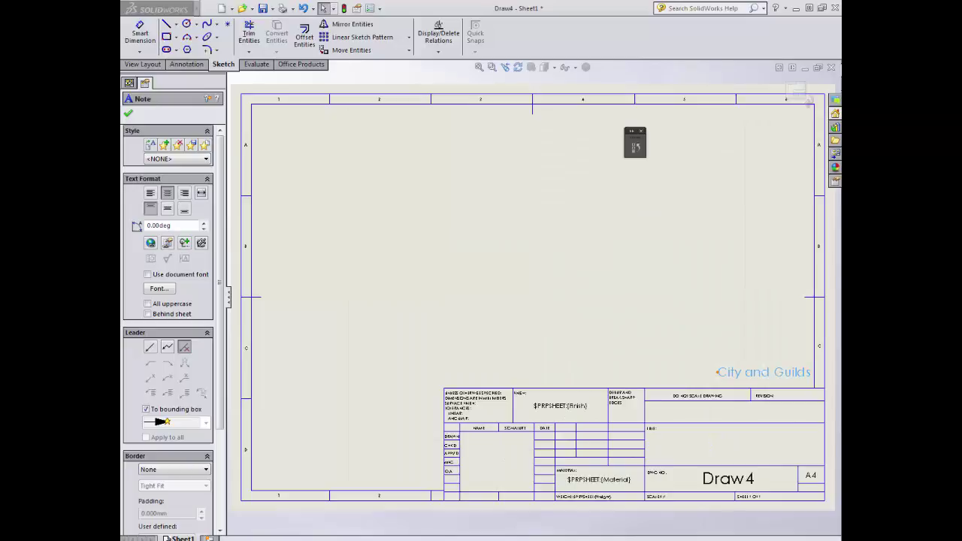
pyautogui.press('Escape')
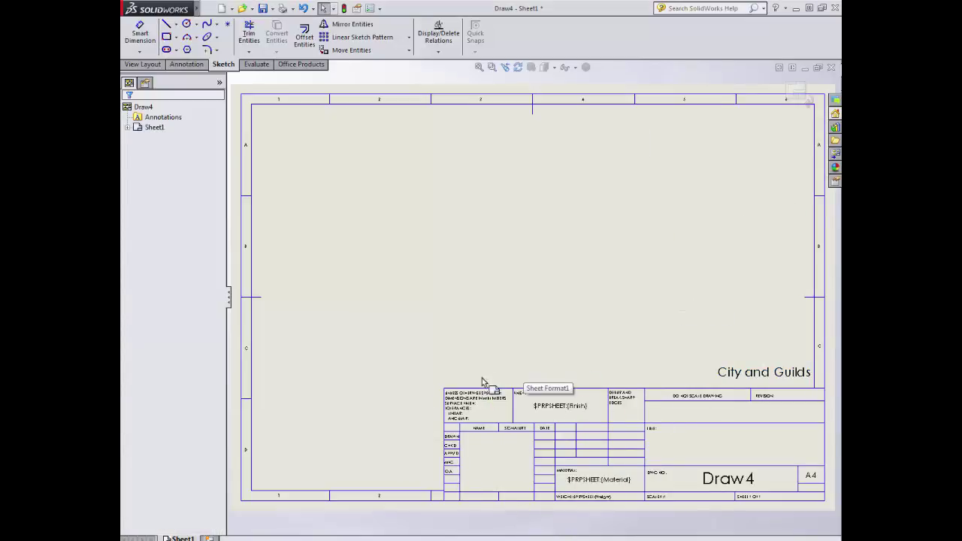
# - Move the Unless Otherwise Specified, Deburr, Finish, Signature, Name, Drawn and Draw4 notes onto the sheet
pyautogui.moveTo(463, 403); pyautogui.dragTo(455, 242)
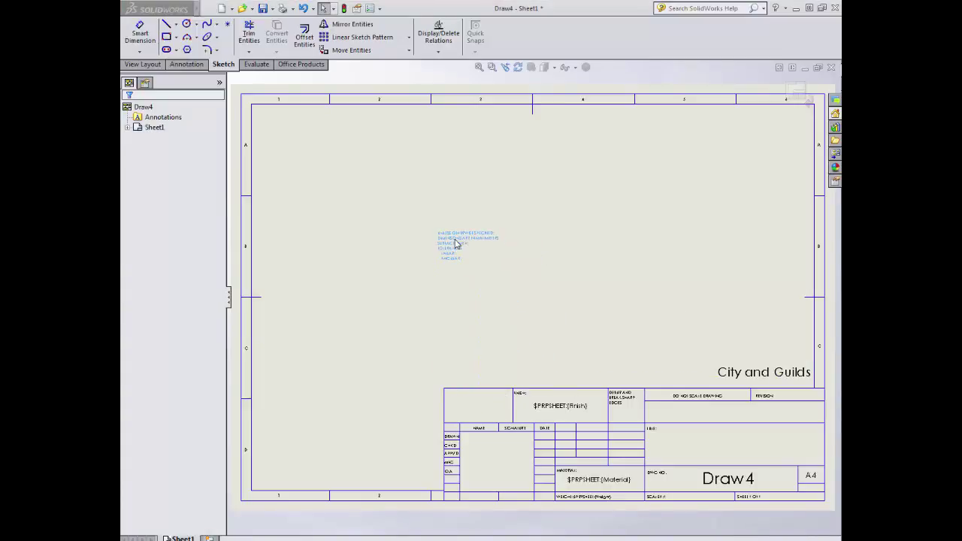
pyautogui.moveTo(621, 400); pyautogui.dragTo(557, 284)
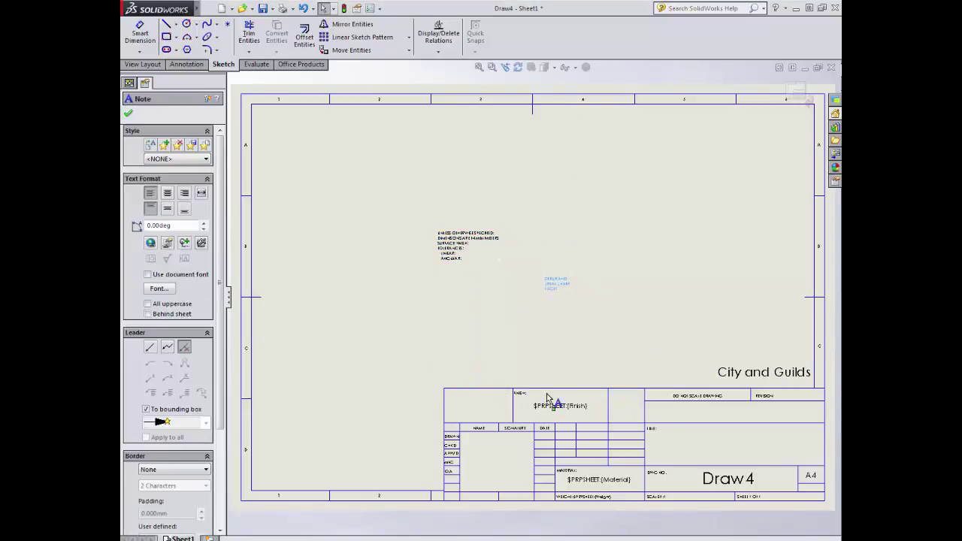
pyautogui.moveTo(548, 410)
pyautogui.mouseDown()
pyautogui.moveTo(543, 329)
pyautogui.moveTo(534, 326)
pyautogui.mouseUp()
pyautogui.moveTo(515, 429); pyautogui.dragTo(481, 363)
pyautogui.moveTo(479, 430)
pyautogui.mouseDown()
pyautogui.moveTo(486, 369)
pyautogui.moveTo(443, 367)
pyautogui.mouseUp()
pyautogui.moveTo(452, 438); pyautogui.dragTo(484, 410)
pyautogui.moveTo(449, 346); pyautogui.dragTo(448, 346)
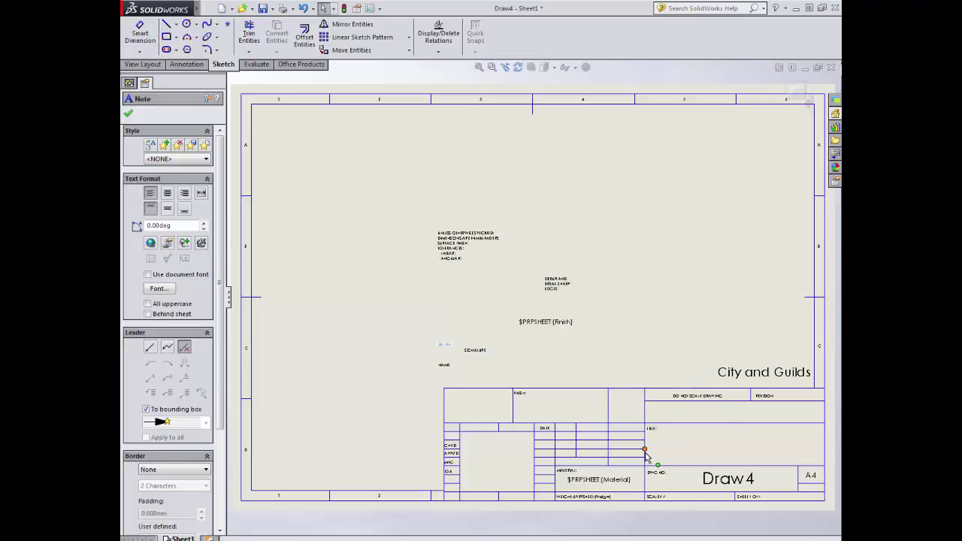
pyautogui.moveTo(726, 485); pyautogui.dragTo(496, 287)
pyautogui.moveTo(409, 374); pyautogui.dragTo(646, 487)
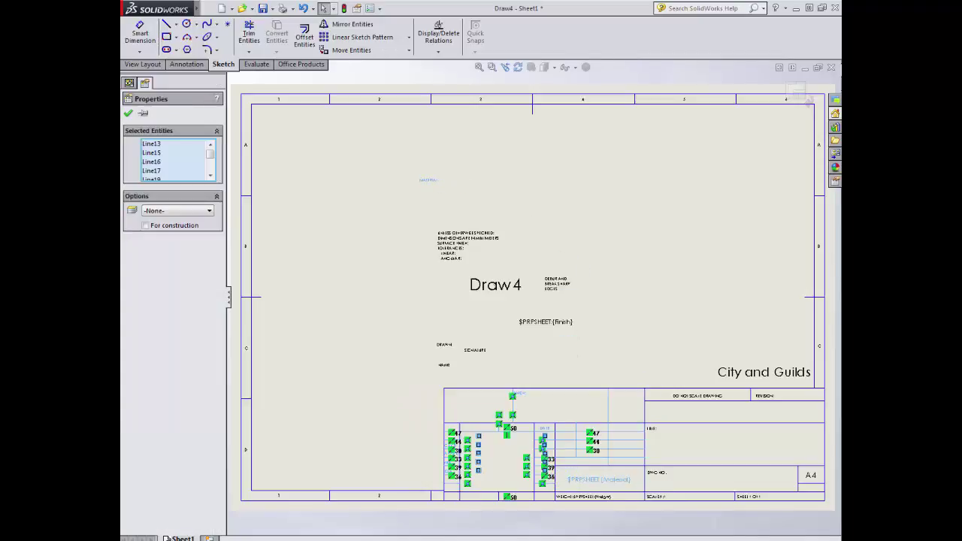
# - Move the CHCD and $PRPSHEET:{Material} notes out of the title block onto the sheet
pyautogui.click(312, 360)
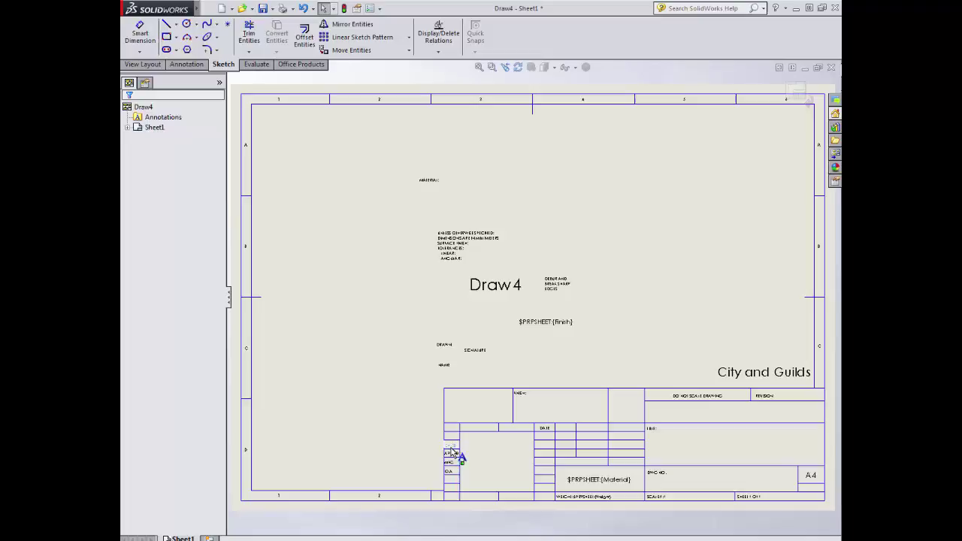
pyautogui.moveTo(376, 260); pyautogui.dragTo(375, 259)
pyautogui.moveTo(588, 482); pyautogui.dragTo(410, 310)
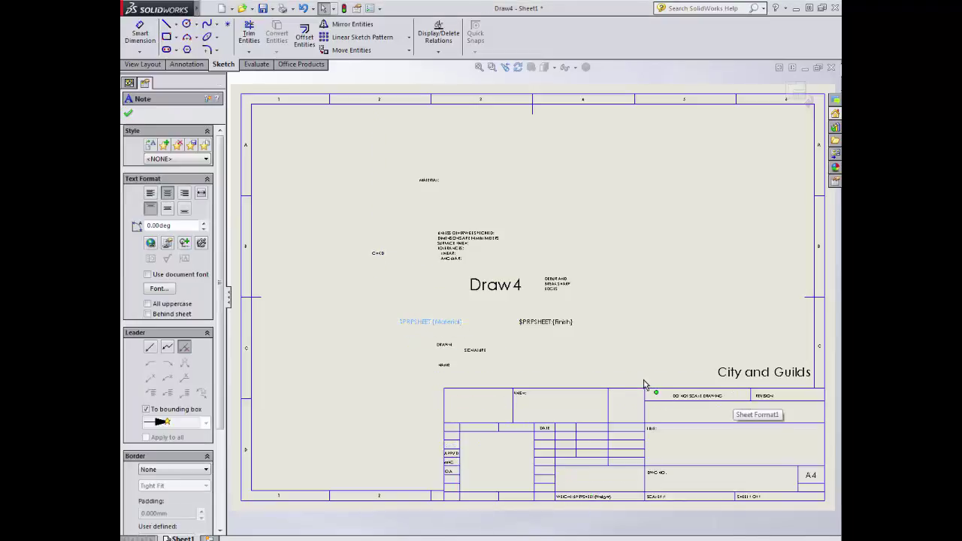
pyautogui.click(128, 115)
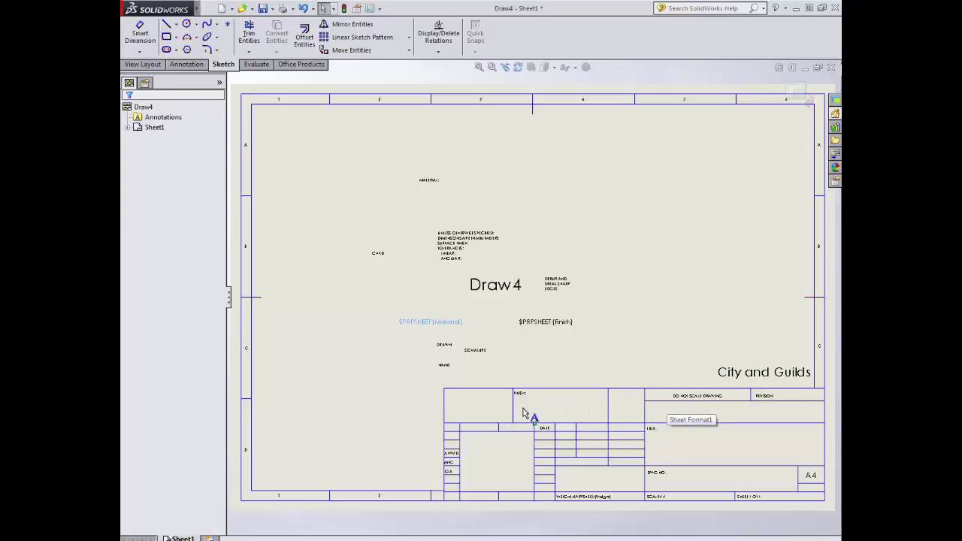
# - Delete the APPV'D, MFG, Q.A and weight notes from the title block
pyautogui.click(452, 466)
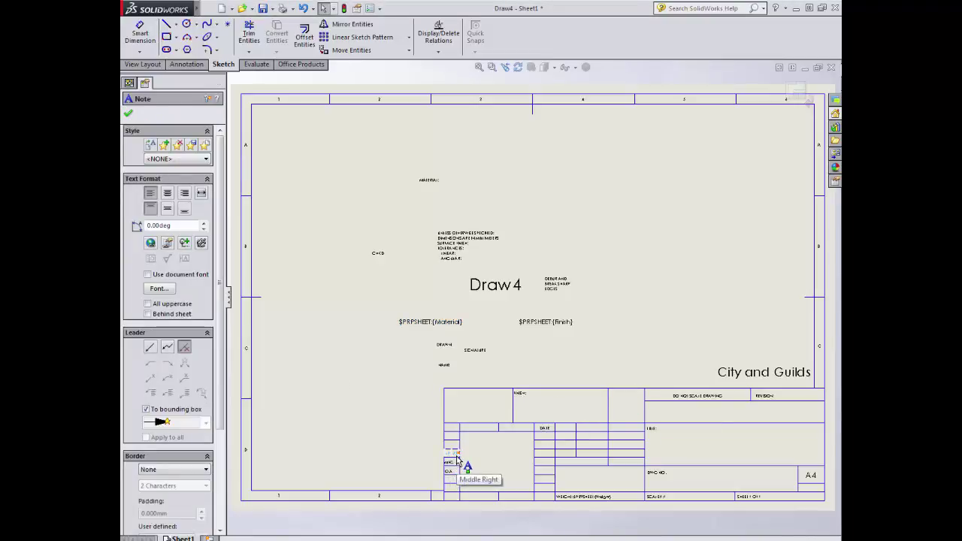
pyautogui.press('Escape')
pyautogui.click(449, 466)
pyautogui.press('Escape')
pyautogui.click(456, 476)
pyautogui.press('Escape')
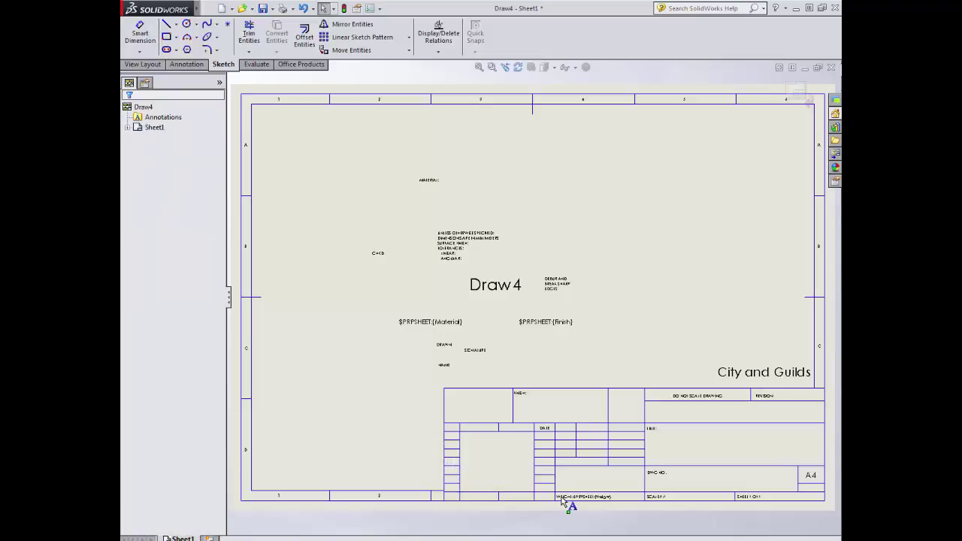
pyautogui.click(566, 502)
pyautogui.press('Escape')
# - Move SCALE 1:1 onto the sheet and delete the sheet-number and DWG NO. labels
pyautogui.moveTo(660, 499); pyautogui.dragTo(406, 382)
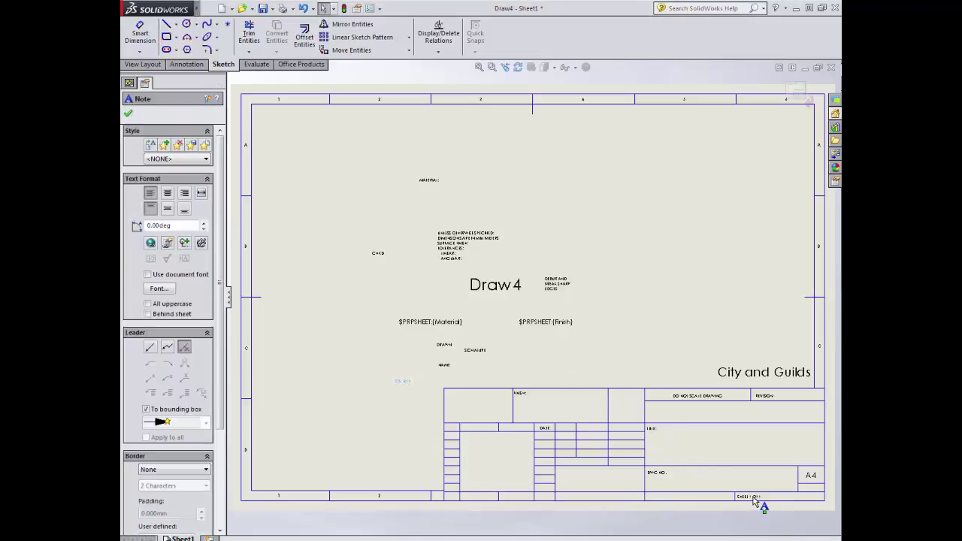
pyautogui.click(421, 445)
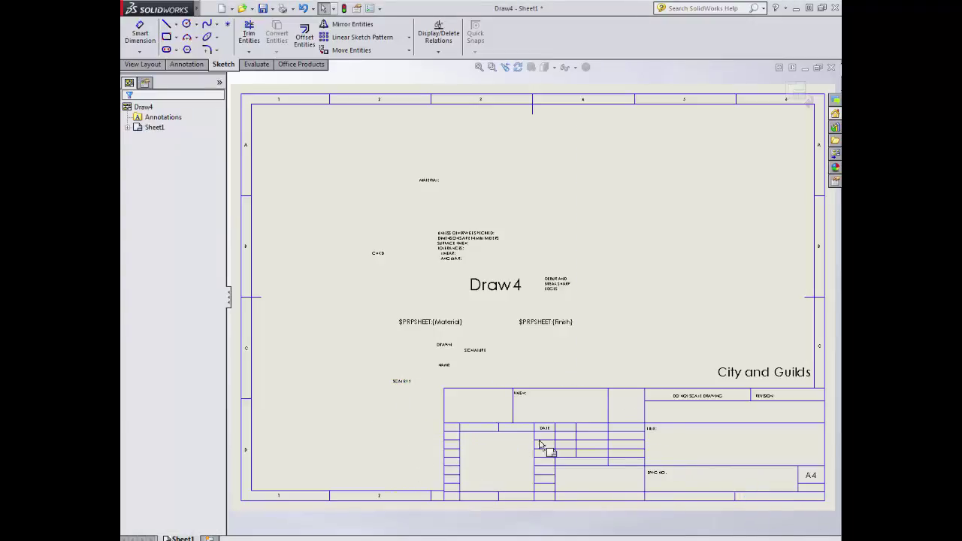
pyautogui.click(657, 476)
pyautogui.press('Escape')
# - Zoom into the title block and select its TITLE note
pyautogui.scroll(-5, 660, 430)
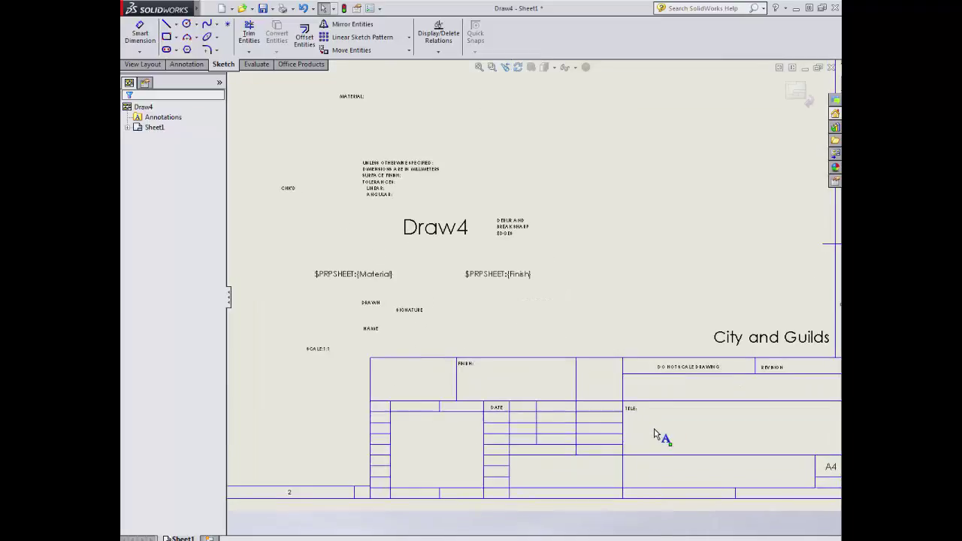
pyautogui.scroll(2, 703, 406)
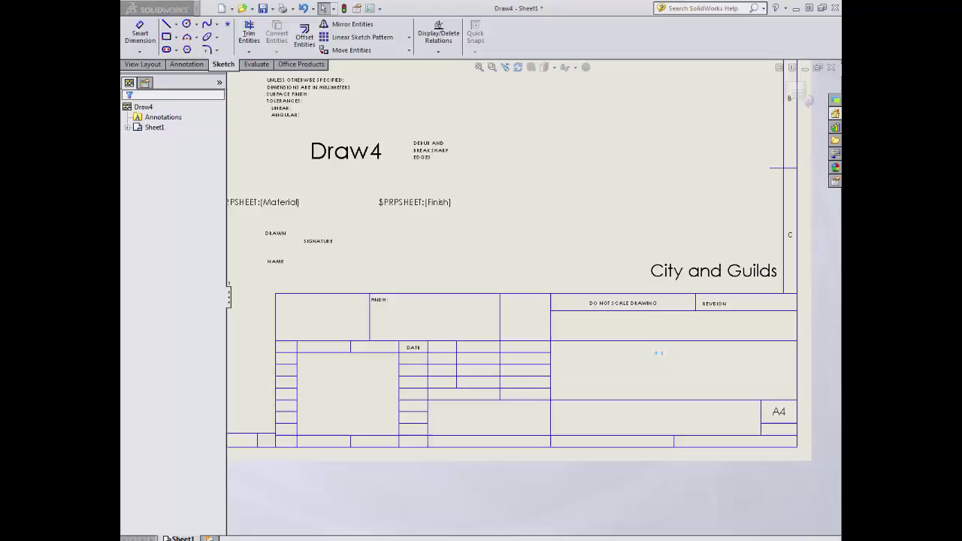
pyautogui.click(660, 355)
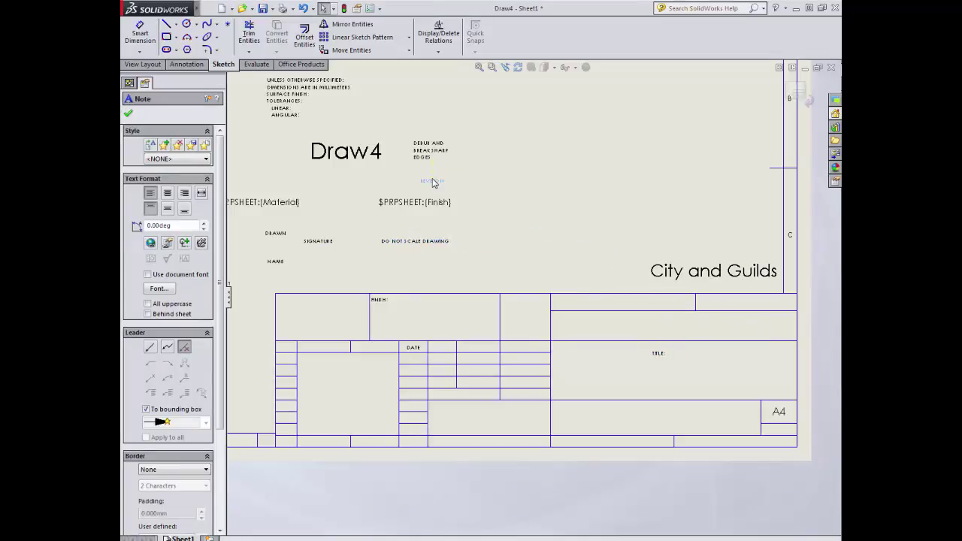
pyautogui.click(176, 25)
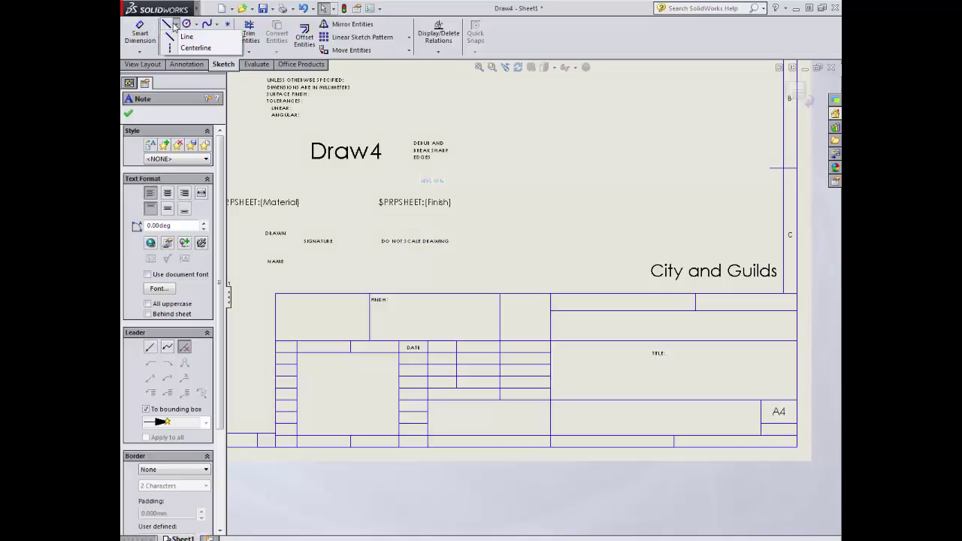
# - Sketch a vertical divider from the City and Guilds corner to the bottom border, plus the box's top edge
pyautogui.click(179, 37)
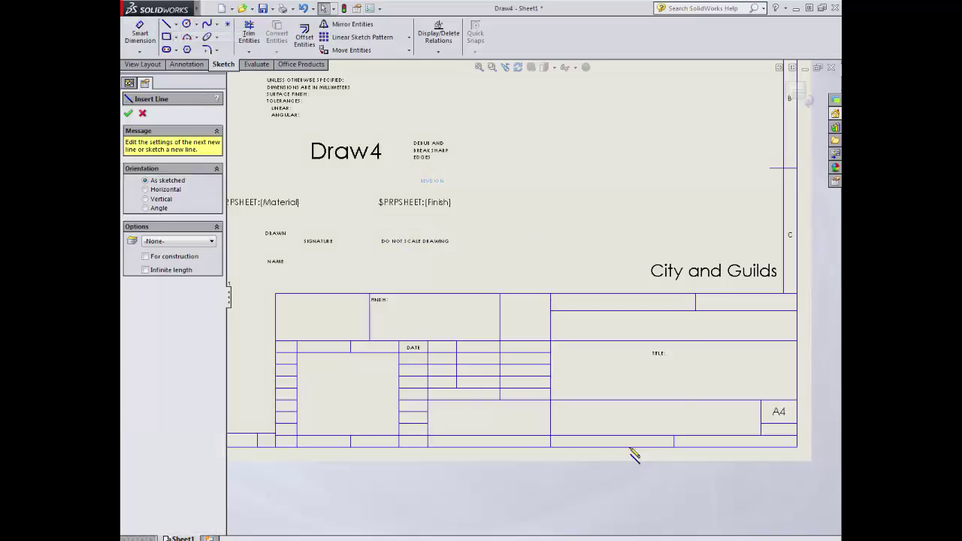
pyautogui.click(644, 261)
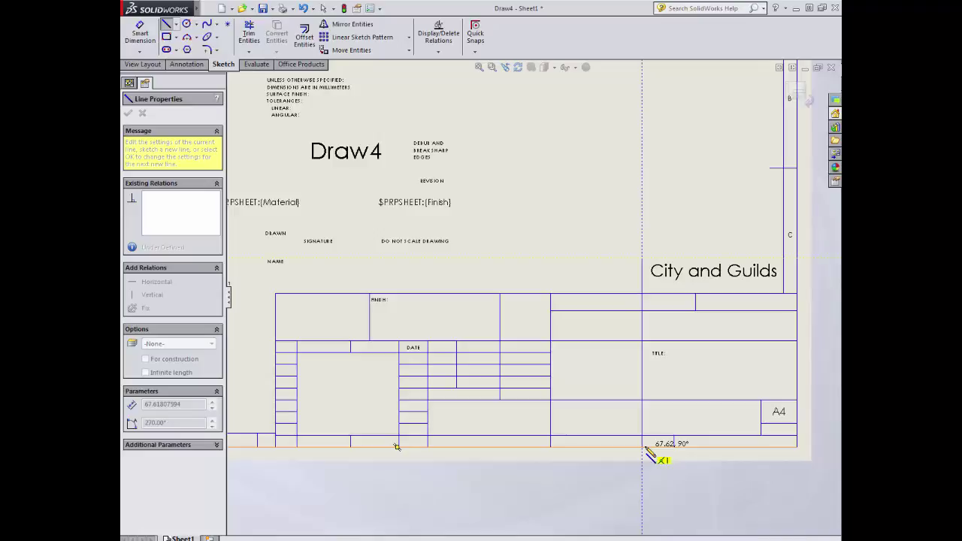
pyautogui.click(643, 446)
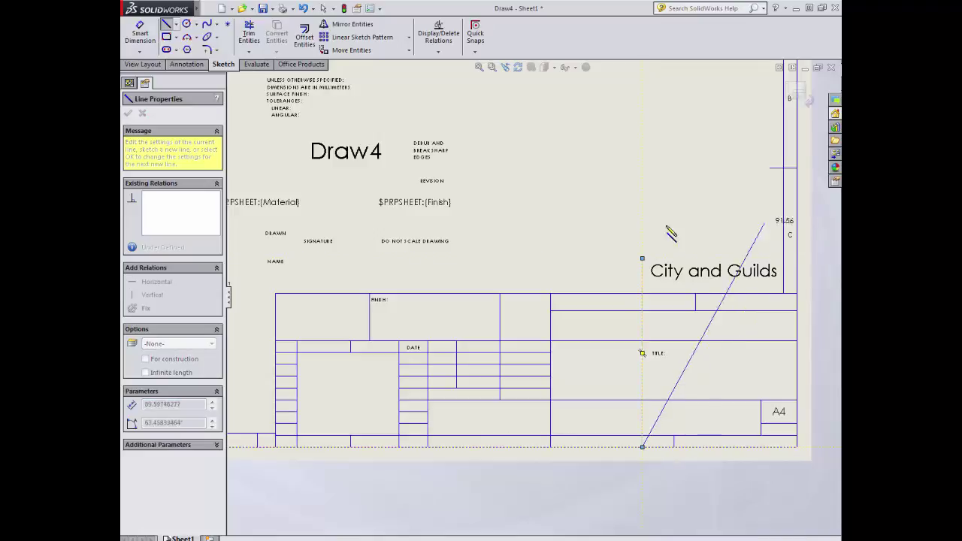
pyautogui.press('Escape')
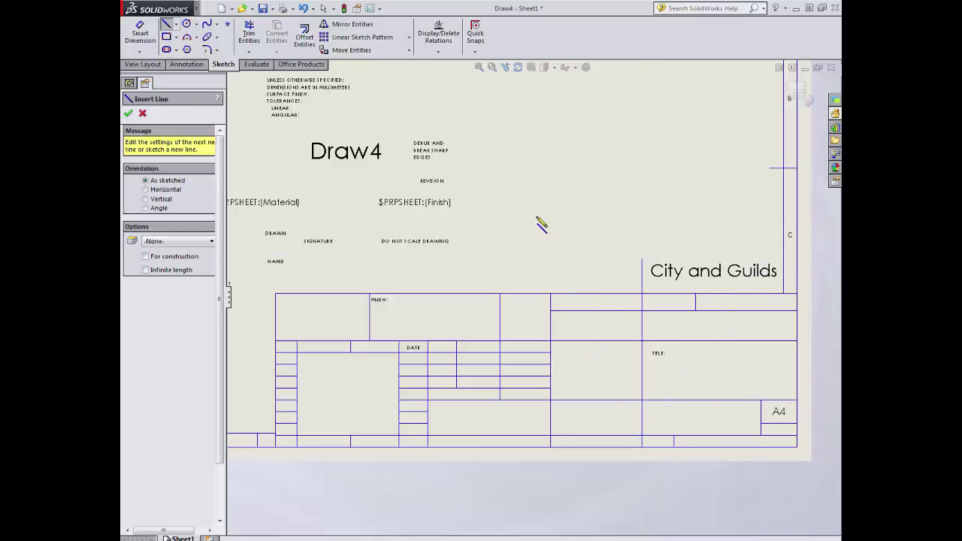
pyautogui.click(643, 259)
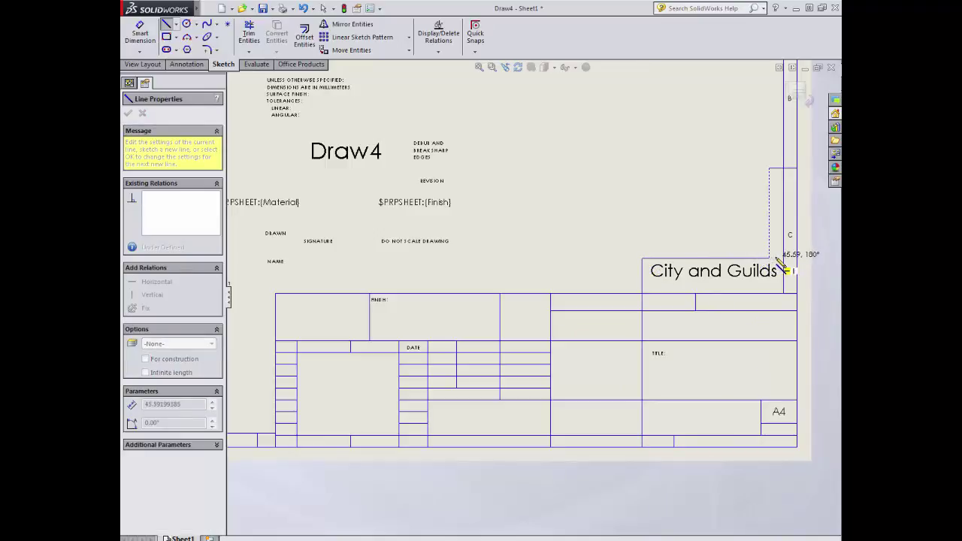
pyautogui.click(784, 259)
pyautogui.press('Escape')
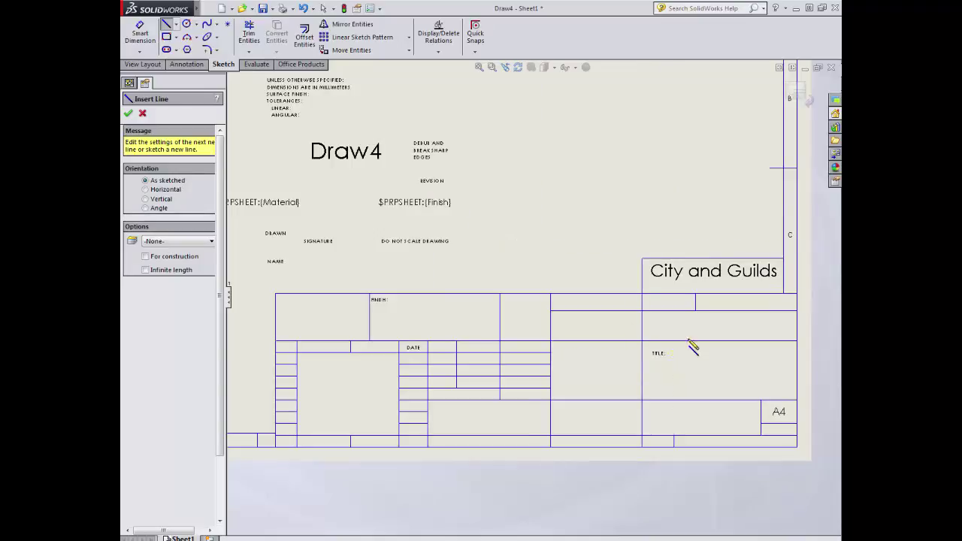
pyautogui.click(249, 34)
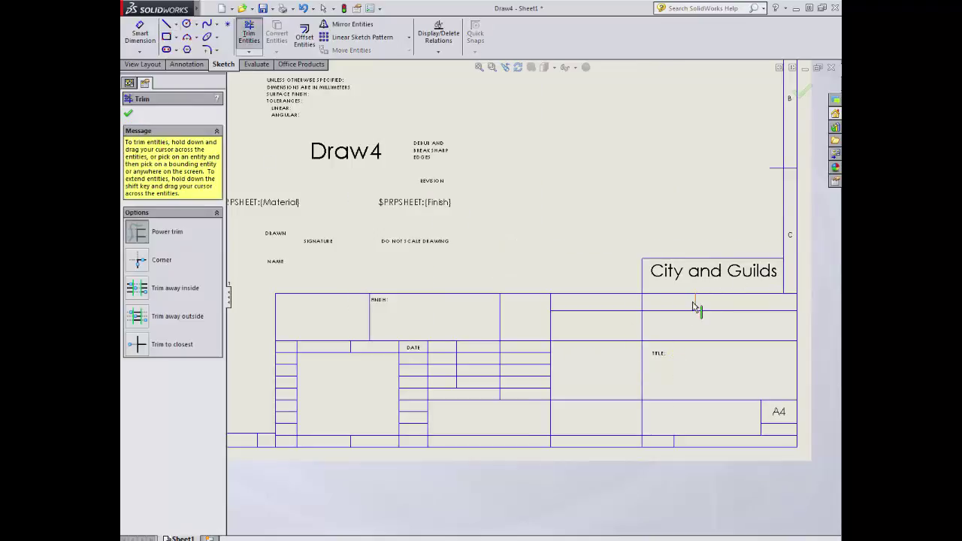
# - Trim to closest the two short horizontal lines beneath the City and Guilds box
pyautogui.click(138, 346)
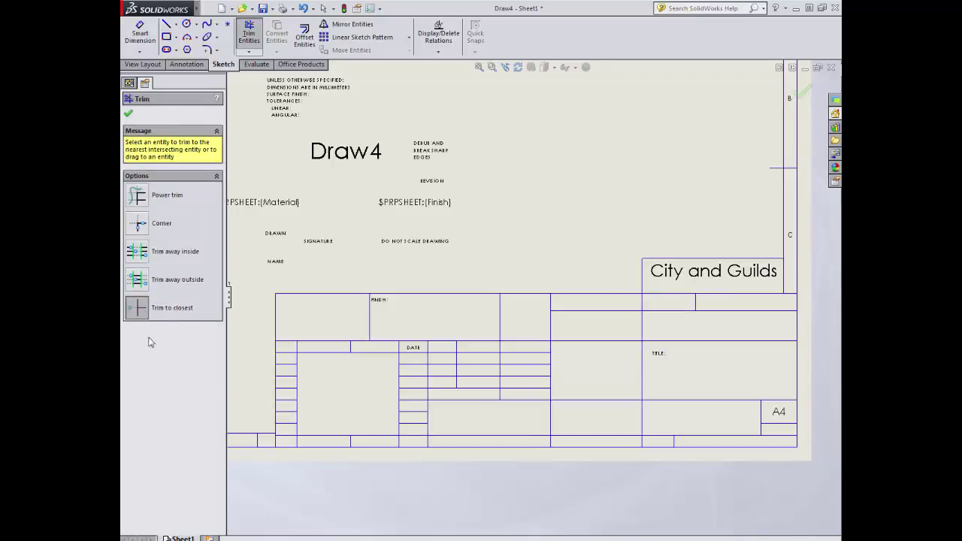
pyautogui.click(717, 311)
pyautogui.click(680, 295)
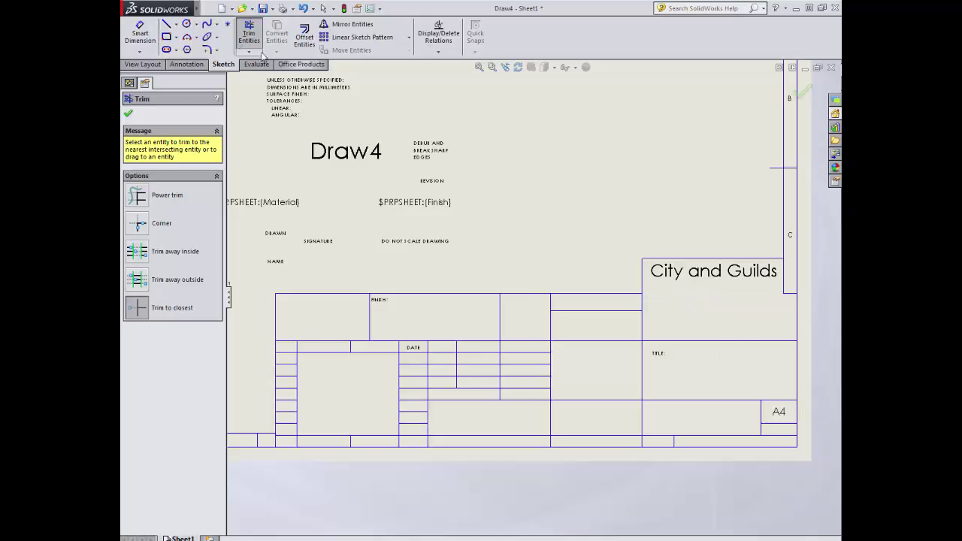
# - Start a horizontal sketch line from the divider below the City and Guilds box toward the right border
pyautogui.click(168, 26)
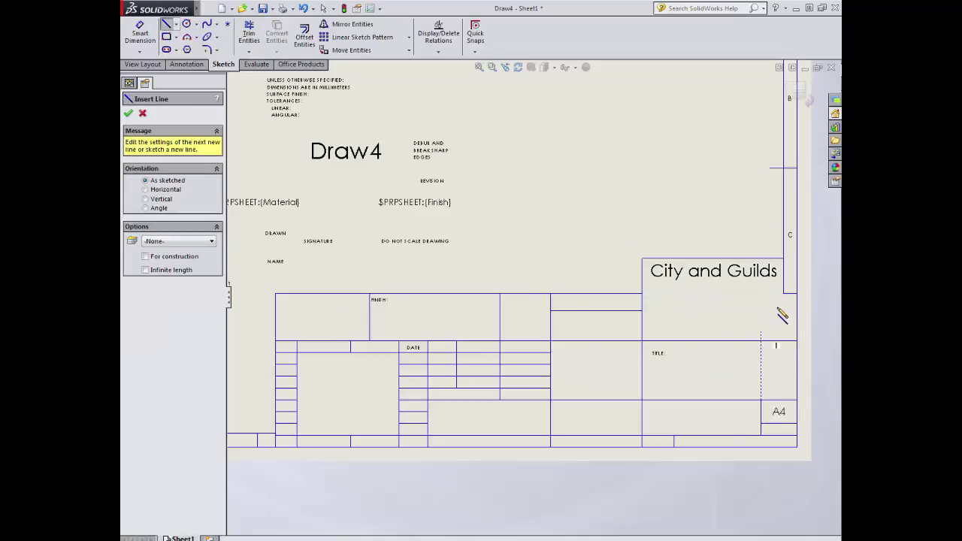
pyautogui.click(784, 399)
pyautogui.press('Escape')
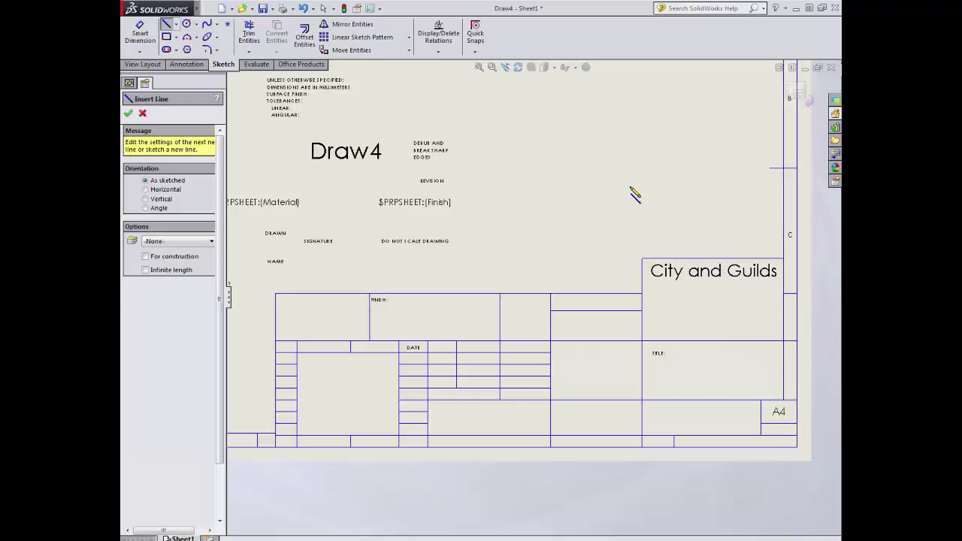
pyautogui.click(642, 287)
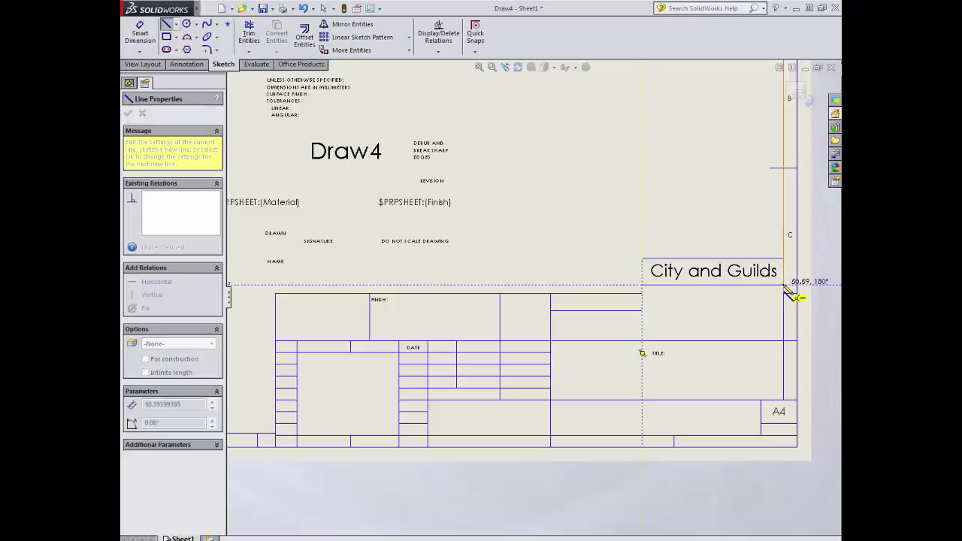
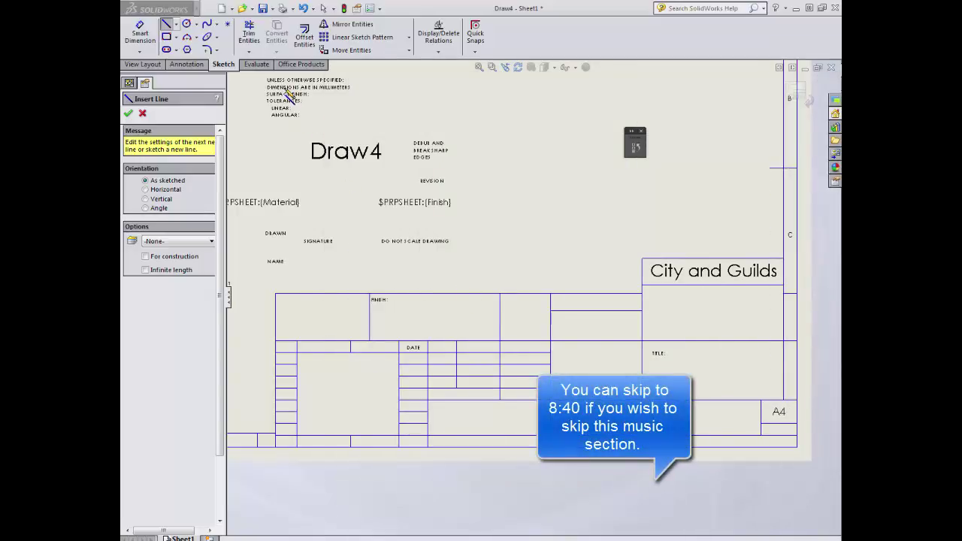
# - Place the 'Unless otherwise specified' tolerance note beneath City and Guilds, moving TITLE above the grid
pyautogui.click(129, 113)
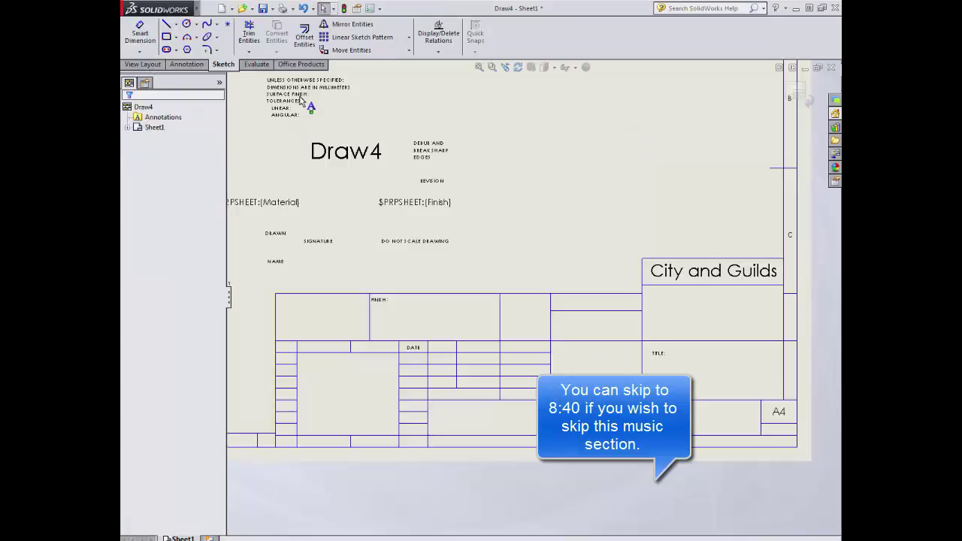
pyautogui.moveTo(285, 100); pyautogui.dragTo(663, 364)
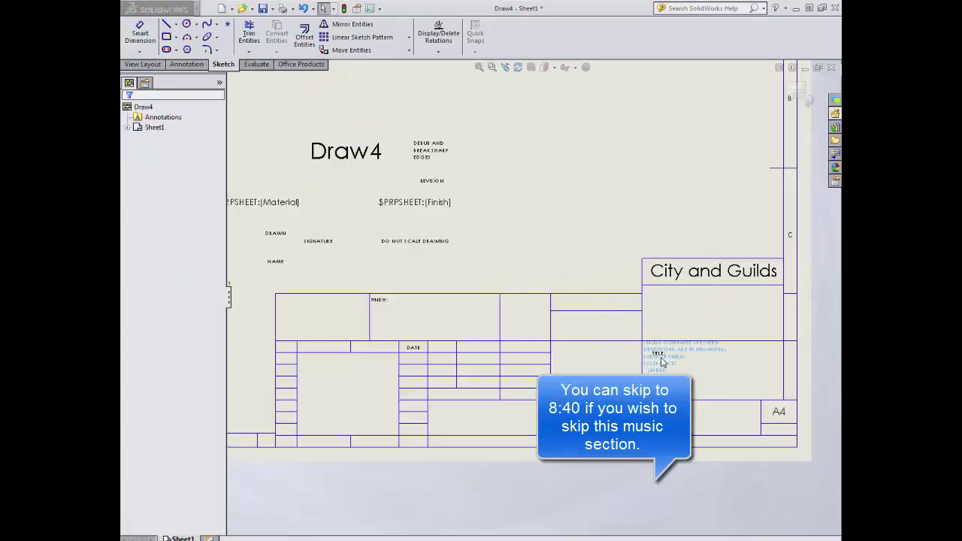
pyautogui.moveTo(663, 364); pyautogui.dragTo(582, 263)
pyautogui.moveTo(657, 372); pyautogui.dragTo(528, 265)
pyautogui.moveTo(594, 264); pyautogui.dragTo(668, 336)
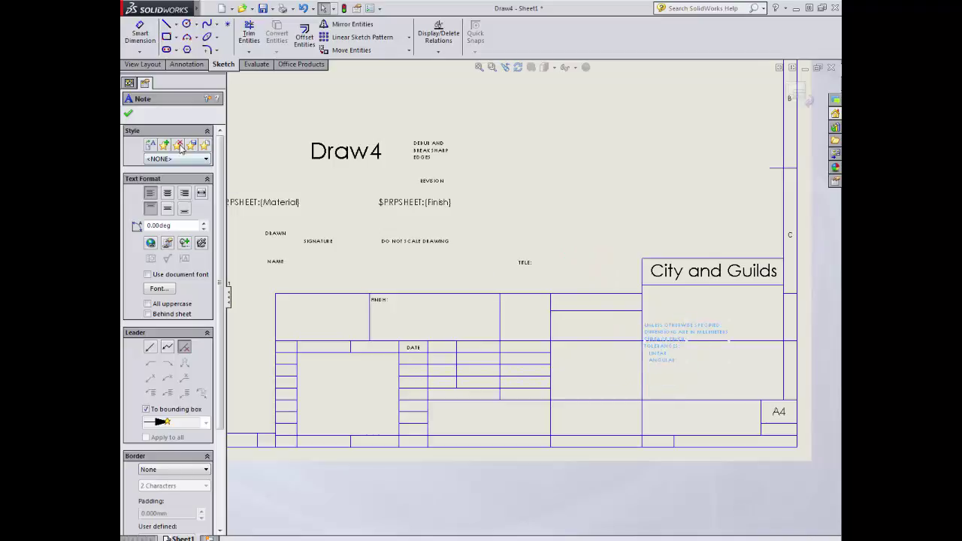
pyautogui.click(129, 114)
pyautogui.click(250, 34)
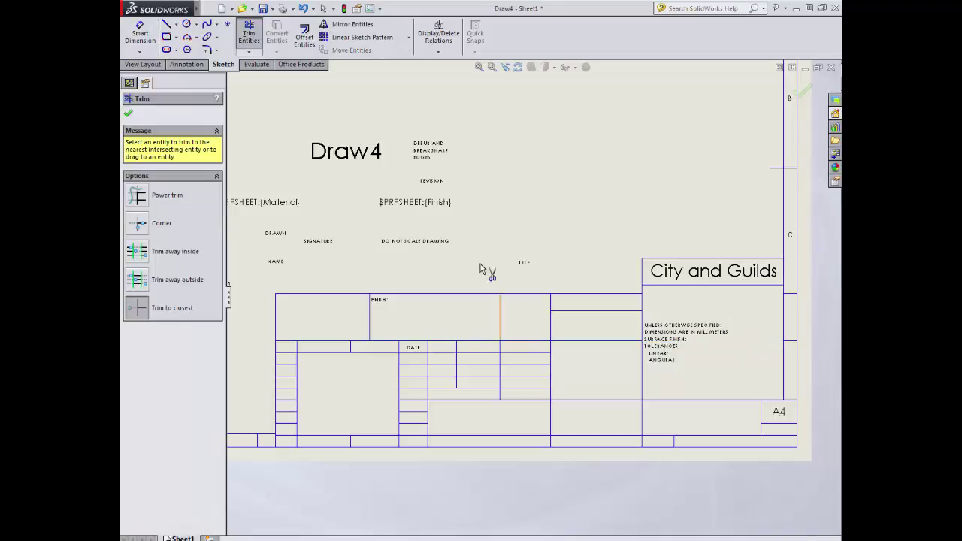
# - Draw a horizontal dividing line under the City and Guilds cell to the block's right edge
pyautogui.click(128, 114)
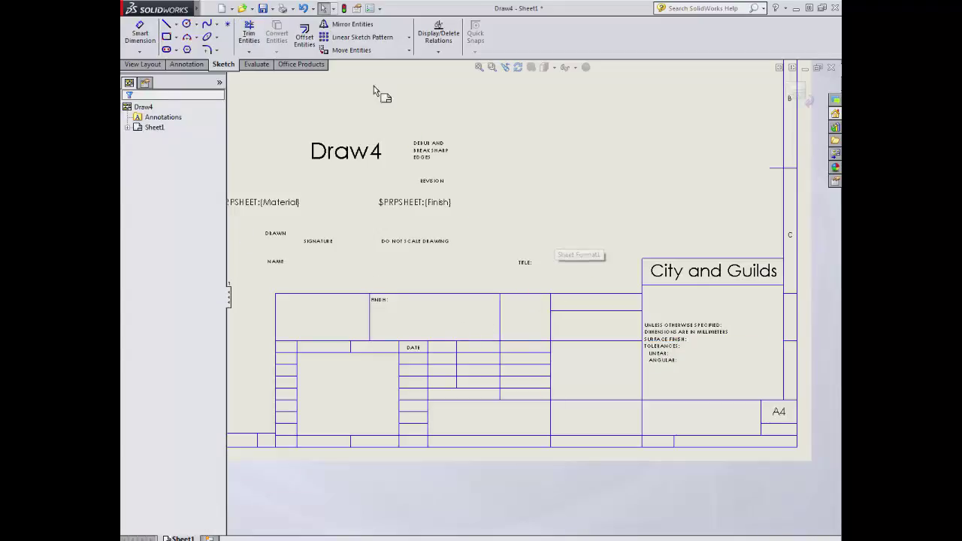
pyautogui.click(167, 25)
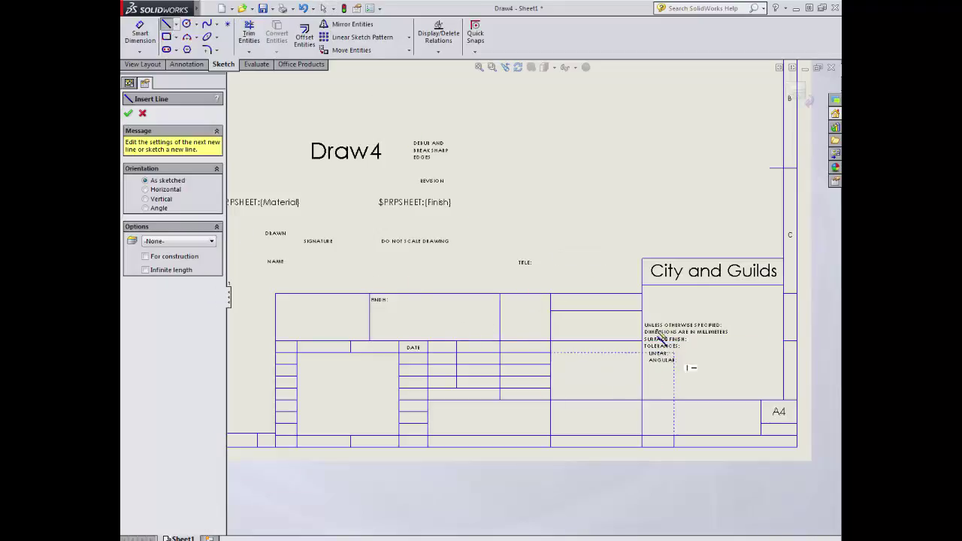
pyautogui.click(642, 310)
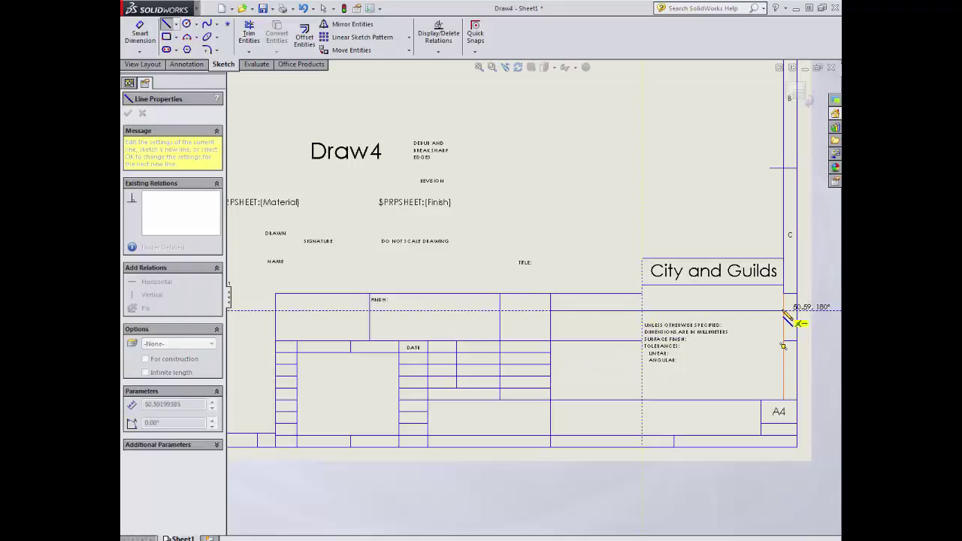
pyautogui.click(784, 311)
pyautogui.press('Escape')
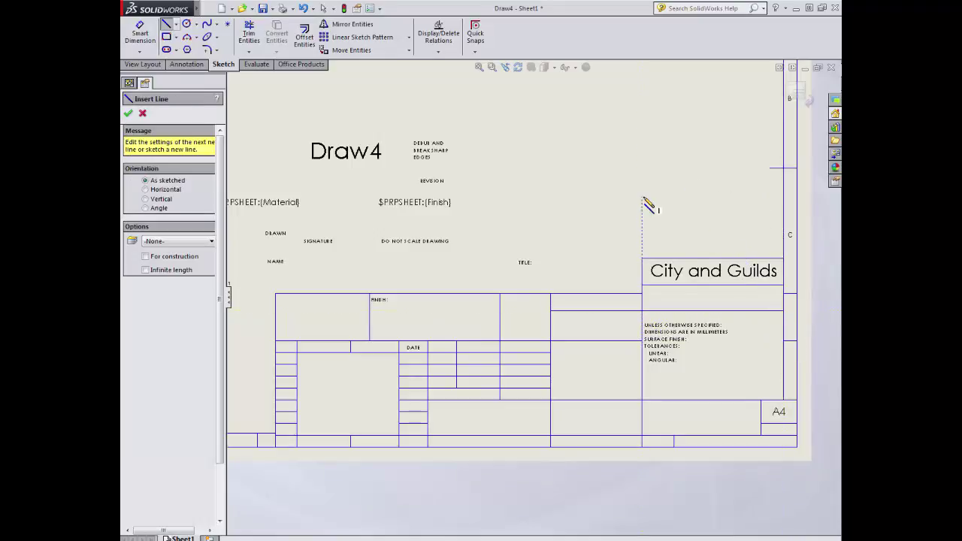
# - Power-trim away the old grid lines on the title block's left side
pyautogui.click(249, 34)
pyautogui.click(143, 197)
pyautogui.moveTo(286, 287)
pyautogui.mouseDown()
pyautogui.moveTo(284, 420)
pyautogui.moveTo(301, 416)
pyautogui.moveTo(297, 367)
pyautogui.moveTo(322, 340)
pyautogui.moveTo(303, 357)
pyautogui.moveTo(283, 326)
pyautogui.moveTo(262, 324)
pyautogui.moveTo(338, 305)
pyautogui.moveTo(381, 279)
pyautogui.moveTo(395, 308)
pyautogui.moveTo(361, 325)
pyautogui.moveTo(400, 367)
pyautogui.moveTo(419, 368)
pyautogui.moveTo(414, 424)
pyautogui.moveTo(498, 362)
pyautogui.moveTo(498, 379)
pyautogui.moveTo(519, 368)
pyautogui.moveTo(525, 282)
pyautogui.moveTo(505, 295)
pyautogui.moveTo(498, 357)
pyautogui.moveTo(483, 332)
pyautogui.moveTo(471, 356)
pyautogui.moveTo(449, 342)
pyautogui.moveTo(444, 383)
pyautogui.moveTo(460, 352)
pyautogui.moveTo(469, 383)
pyautogui.moveTo(543, 411)
pyautogui.moveTo(574, 407)
pyautogui.moveTo(546, 352)
pyautogui.moveTo(572, 340)
pyautogui.moveTo(548, 332)
pyautogui.moveTo(568, 325)
pyautogui.moveTo(553, 310)
pyautogui.mouseUp()
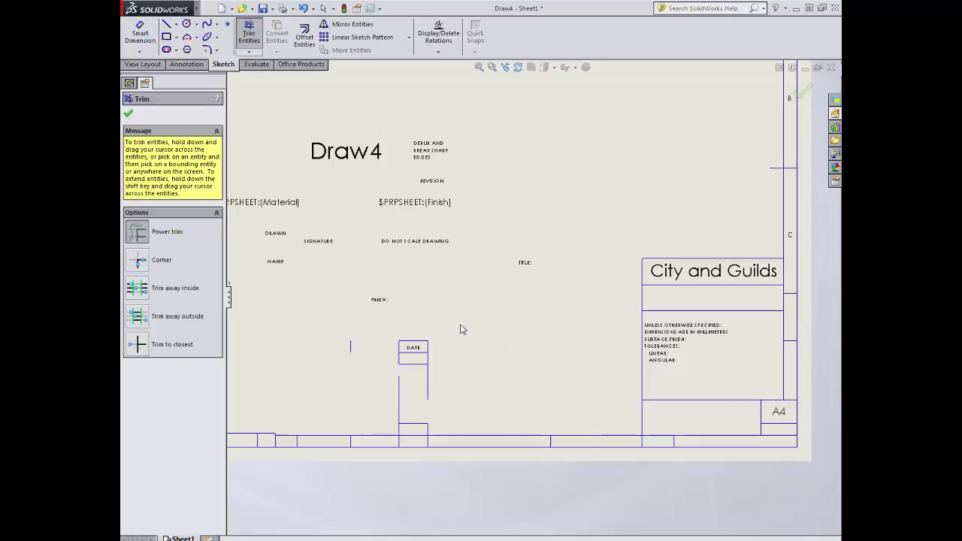
# - Trim a bottom border segment and redraw a horizontal bottom border line
pyautogui.click(136, 347)
pyautogui.click(510, 438)
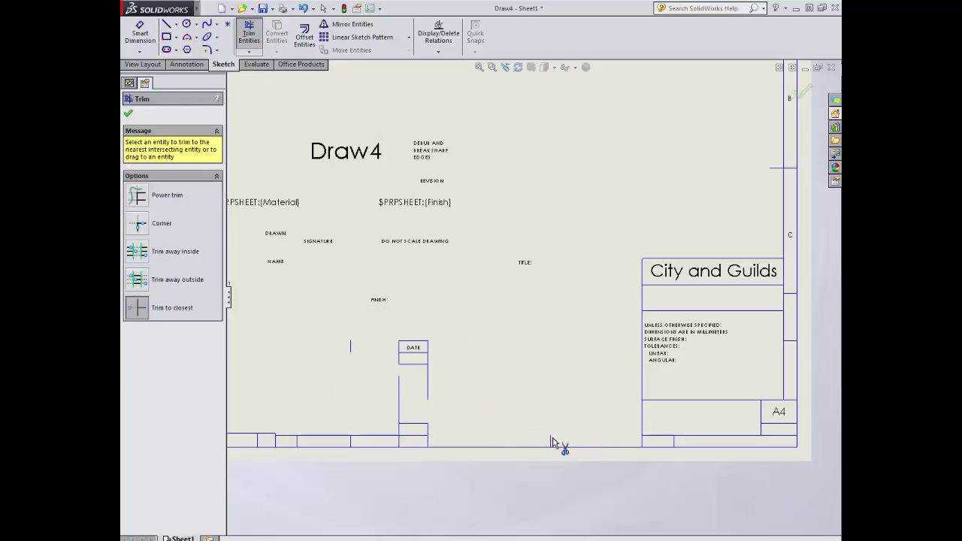
pyautogui.click(166, 24)
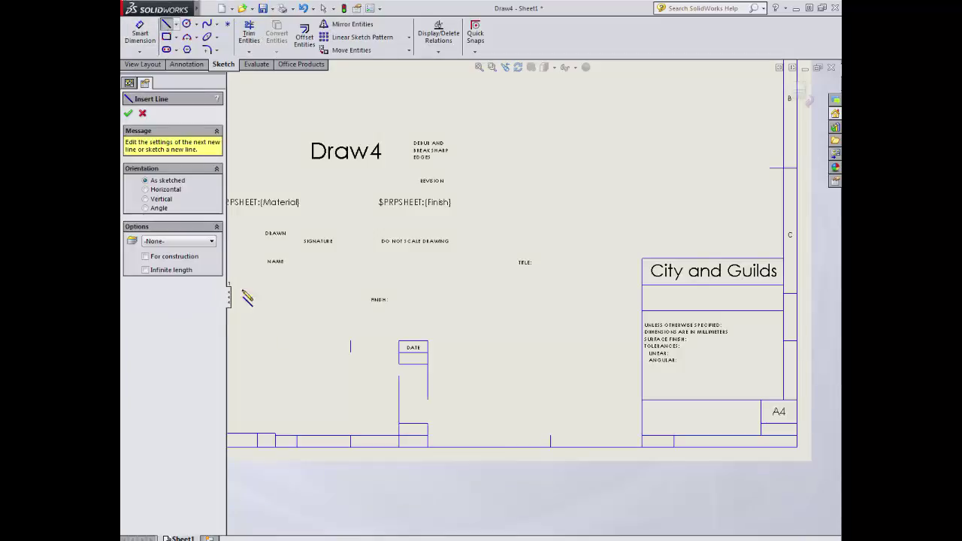
pyautogui.click(276, 436)
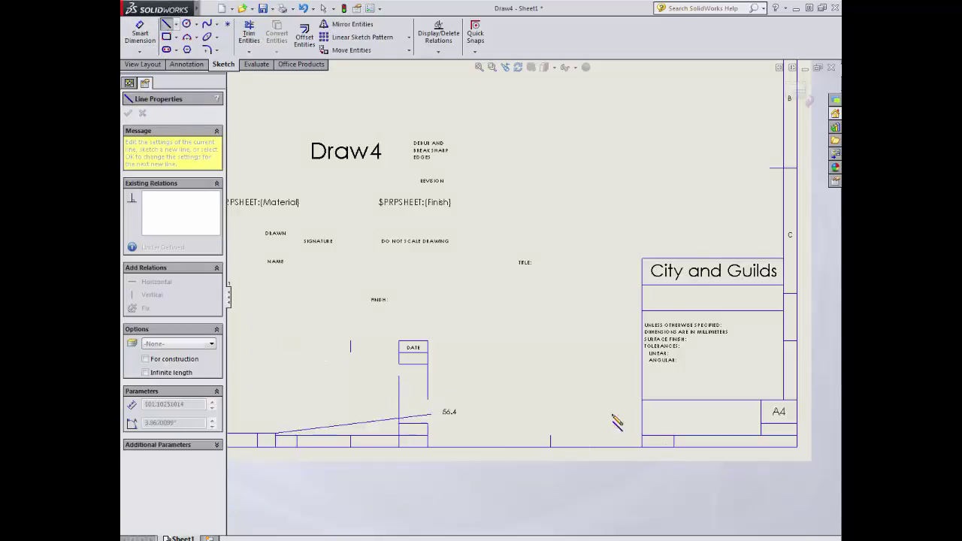
pyautogui.click(654, 434)
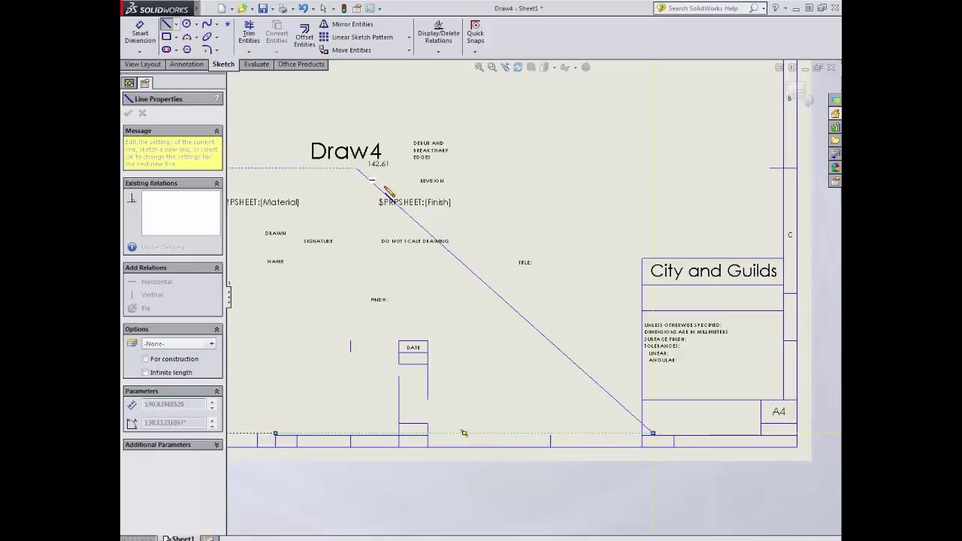
pyautogui.press('Escape')
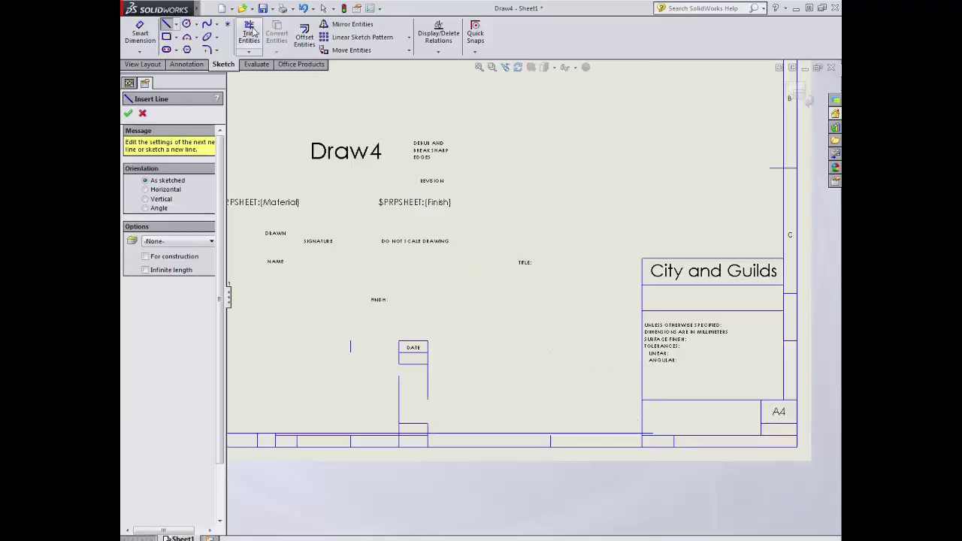
# - Trim two short inner segments off the bottom border
pyautogui.click(251, 34)
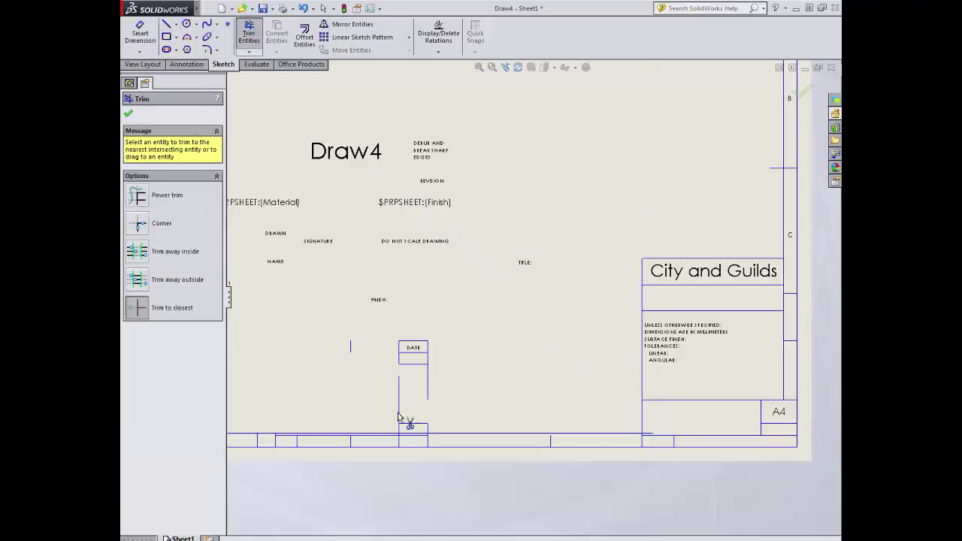
pyautogui.click(302, 439)
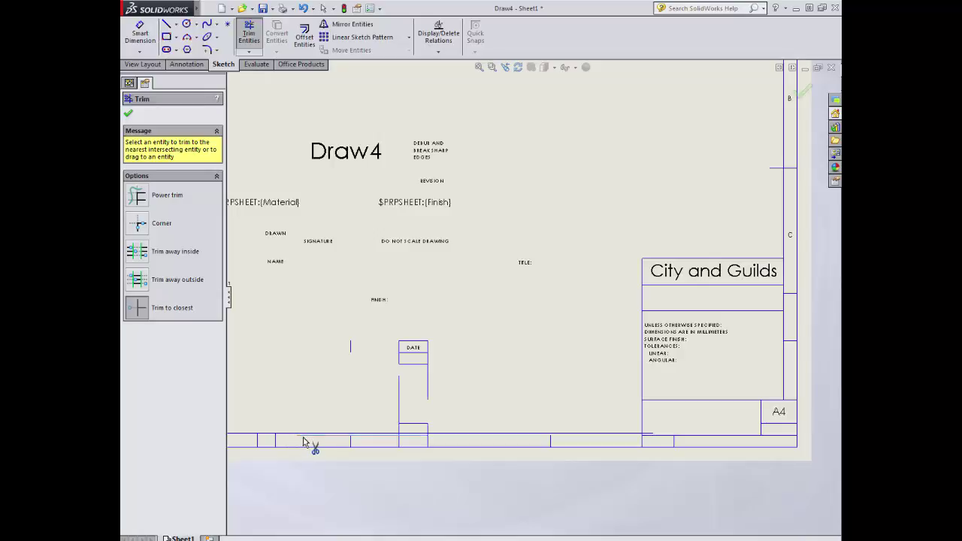
pyautogui.click(354, 439)
pyautogui.scroll(-4, 426, 445)
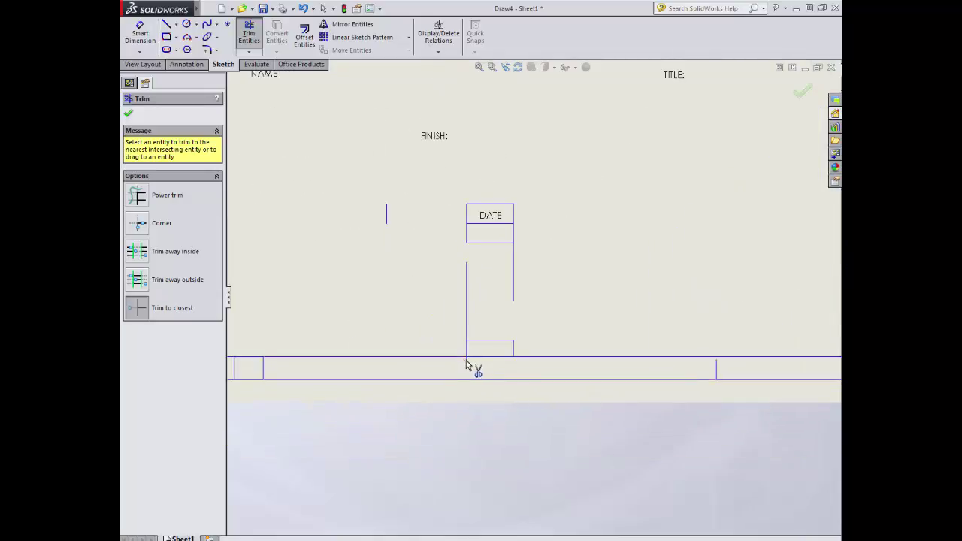
# - Trim away the box lines around and below the DATE label, leaving it loose
pyautogui.click(481, 344)
pyautogui.click(513, 349)
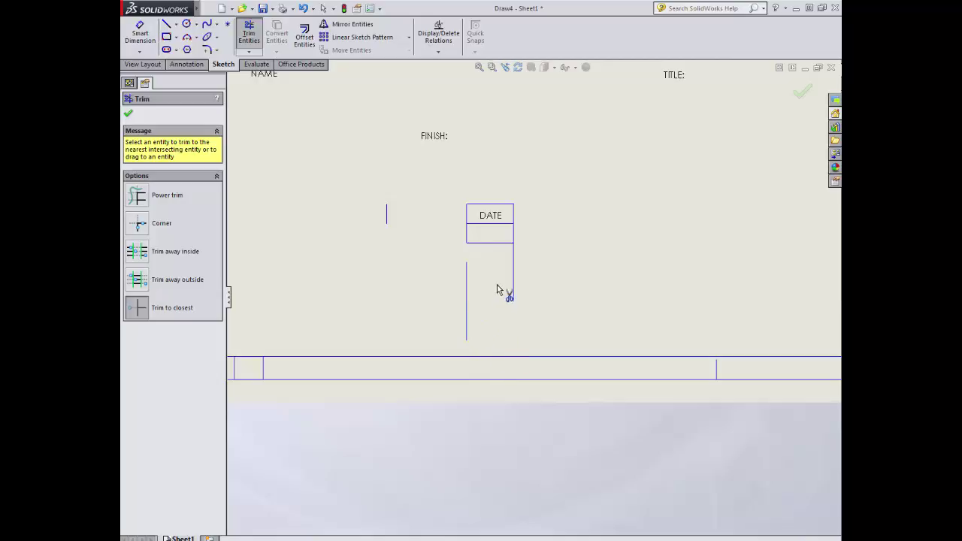
pyautogui.click(513, 277)
pyautogui.click(509, 228)
pyautogui.click(493, 204)
pyautogui.click(467, 219)
pyautogui.click(467, 295)
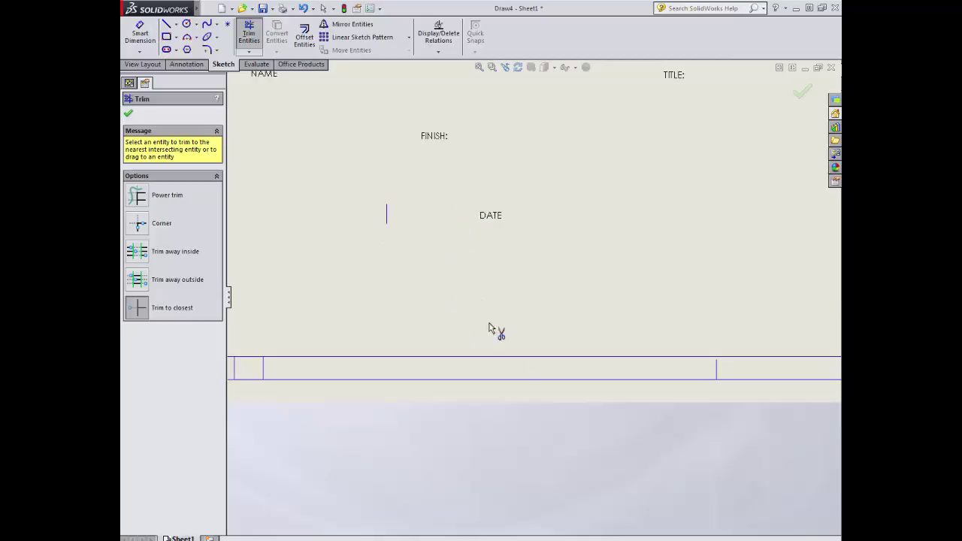
pyautogui.scroll(5, 554, 359)
pyautogui.scroll(-2, 602, 316)
pyautogui.scroll(-3, 665, 297)
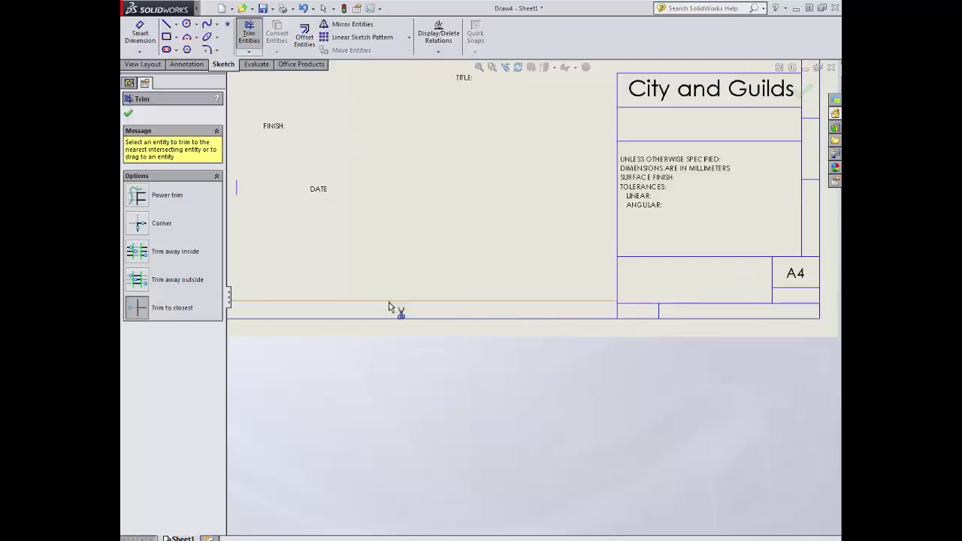
pyautogui.scroll(2, 430, 271)
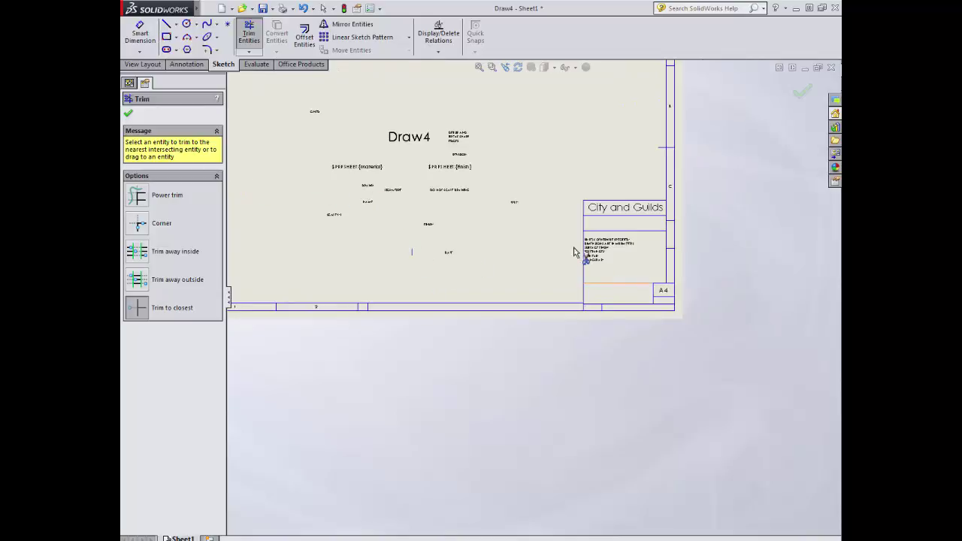
pyautogui.scroll(2, 557, 240)
pyautogui.scroll(-3, 488, 237)
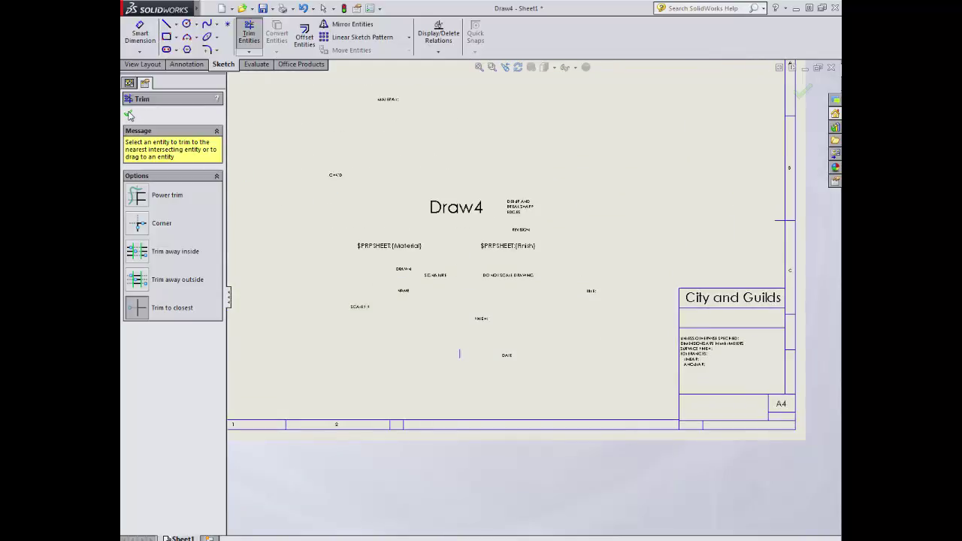
# - Move the DO NOT SCALE DRAWING note into the title block
pyautogui.click(128, 114)
pyautogui.moveTo(506, 279)
pyautogui.mouseDown()
pyautogui.moveTo(608, 344)
pyautogui.moveTo(711, 333)
pyautogui.mouseUp()
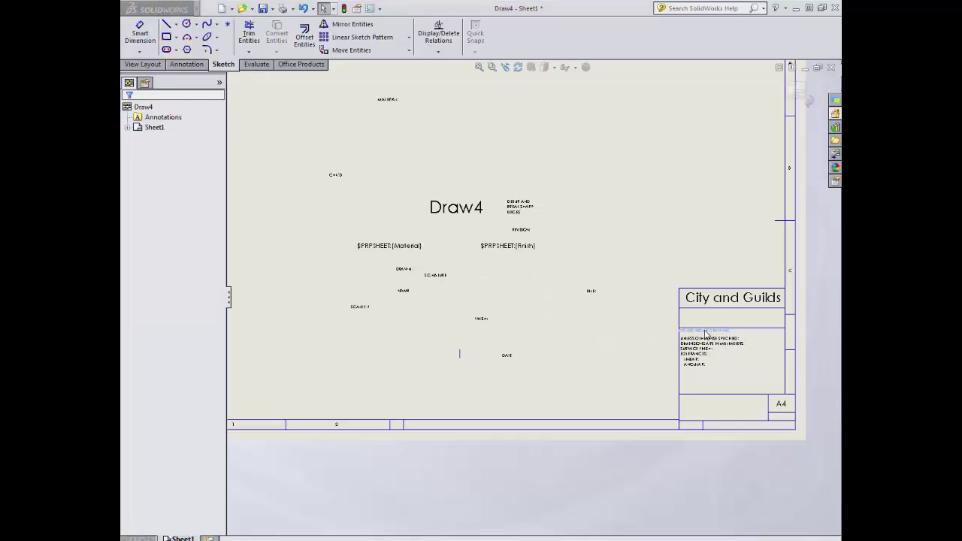
pyautogui.click(560, 369)
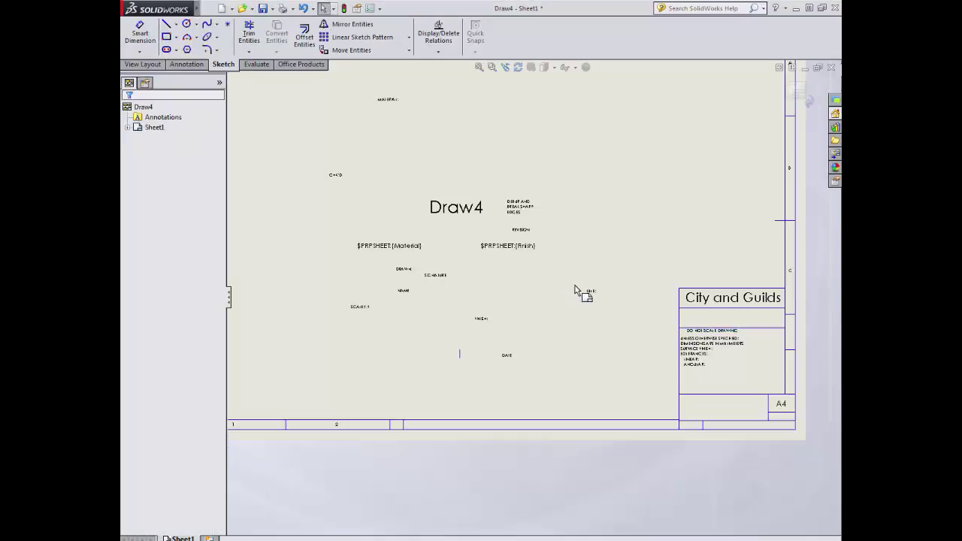
pyautogui.scroll(-2, 594, 297)
# - Place TITLE under the tolerance notes and NAME in the block's lower cell, then fit the sheet
pyautogui.moveTo(584, 288); pyautogui.dragTo(636, 407)
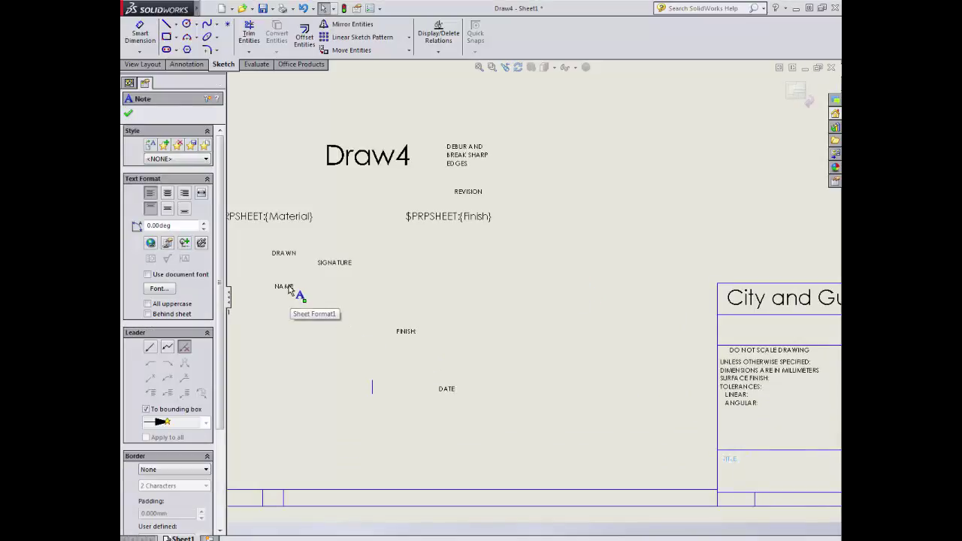
pyautogui.moveTo(290, 290); pyautogui.dragTo(390, 330)
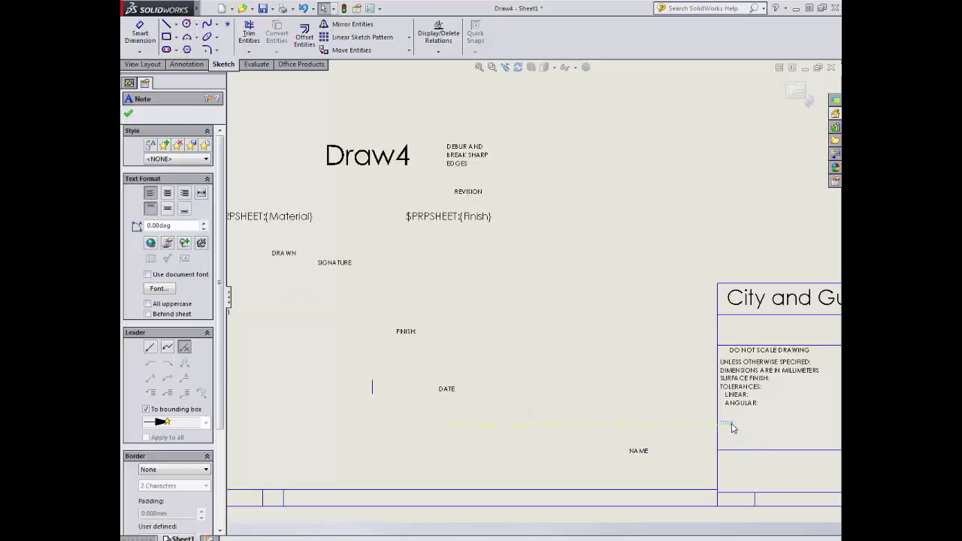
pyautogui.moveTo(645, 454); pyautogui.dragTo(719, 460)
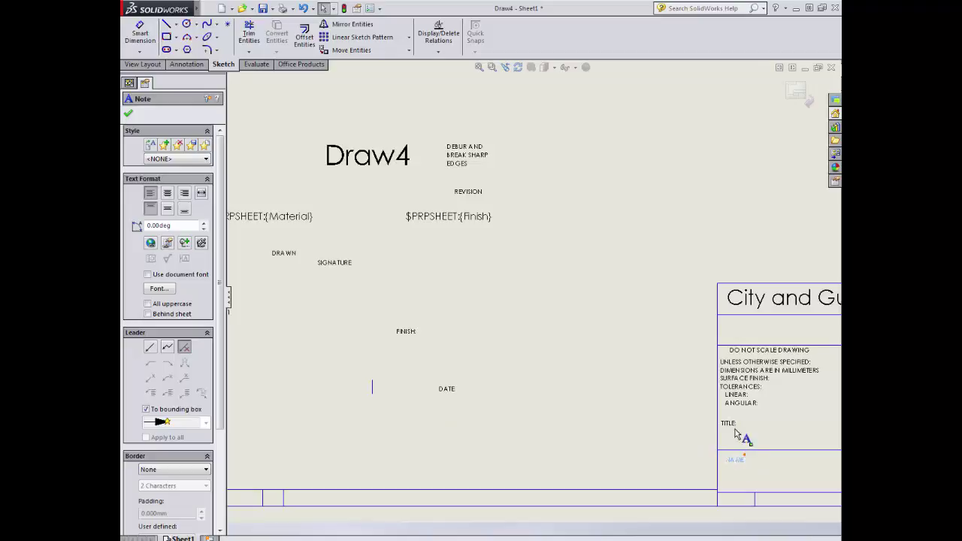
pyautogui.moveTo(730, 425); pyautogui.dragTo(733, 428)
pyautogui.click(676, 422)
pyautogui.press('f')
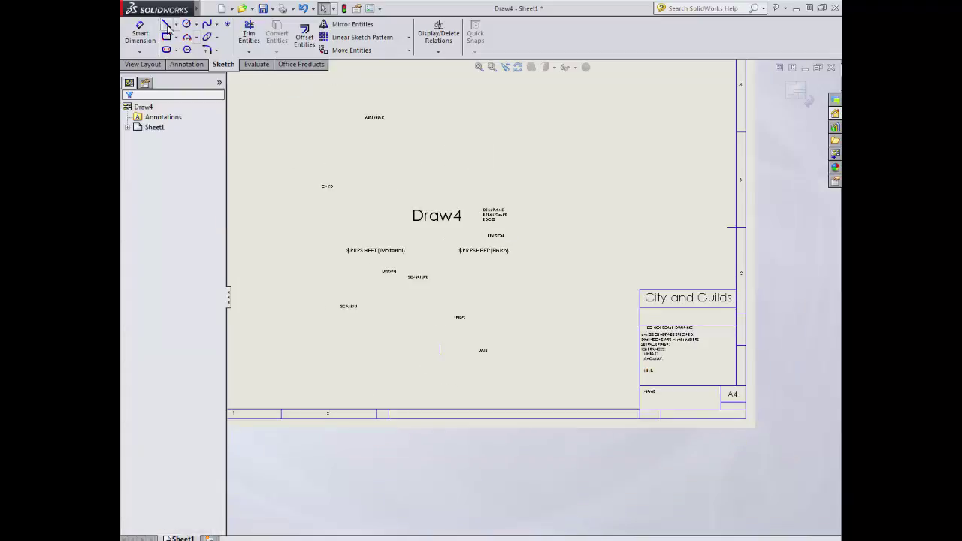
pyautogui.click(166, 24)
# - Draw a horizontal divider across the title block above the TITLE label
pyautogui.scroll(-5, 722, 388)
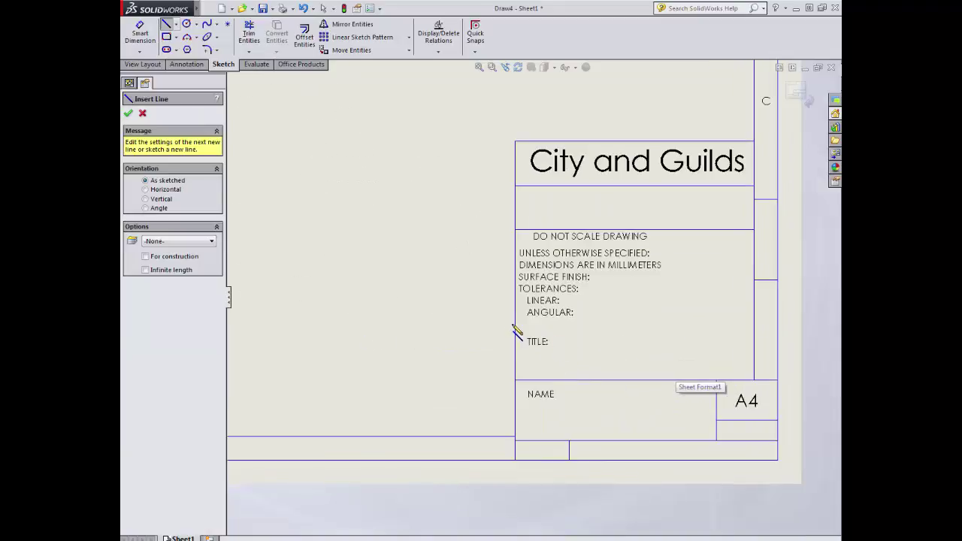
pyautogui.click(515, 328)
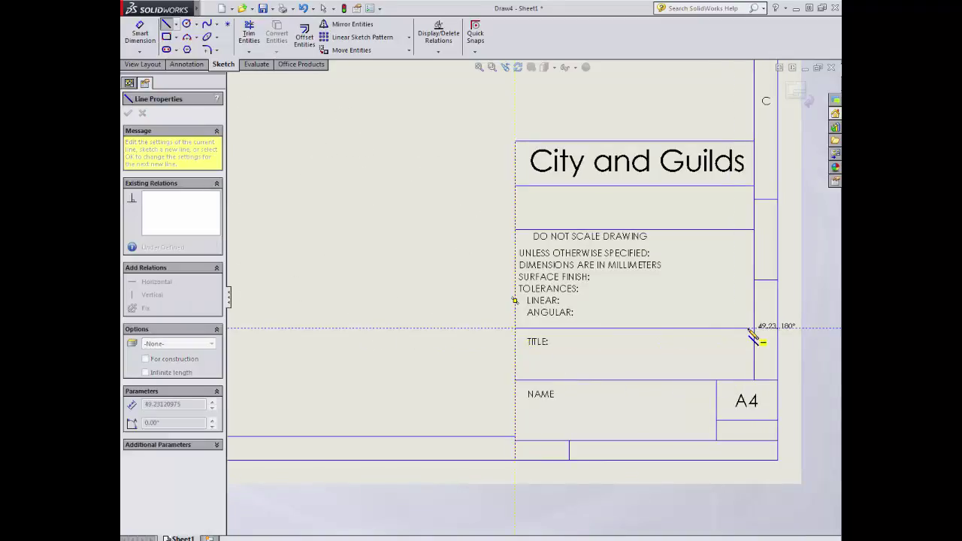
pyautogui.click(754, 331)
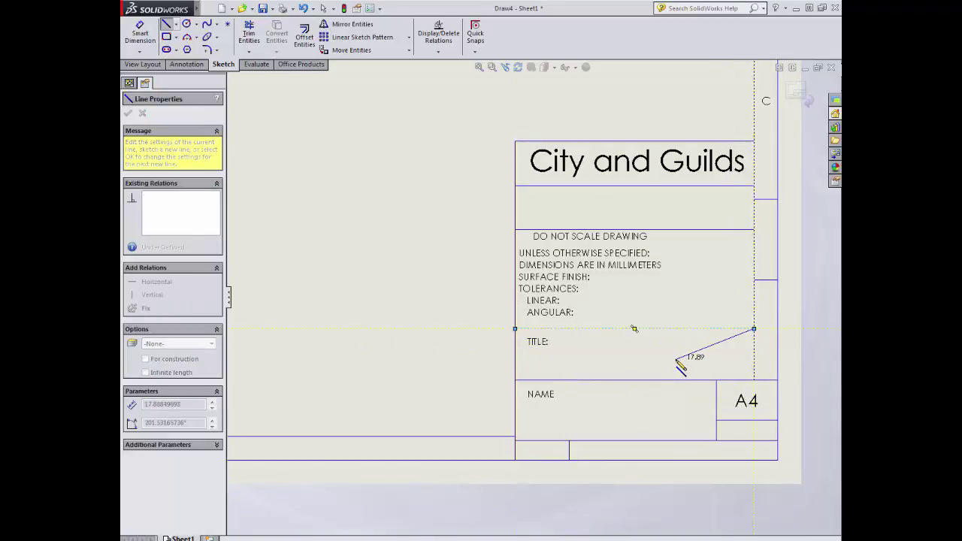
pyautogui.press('Escape')
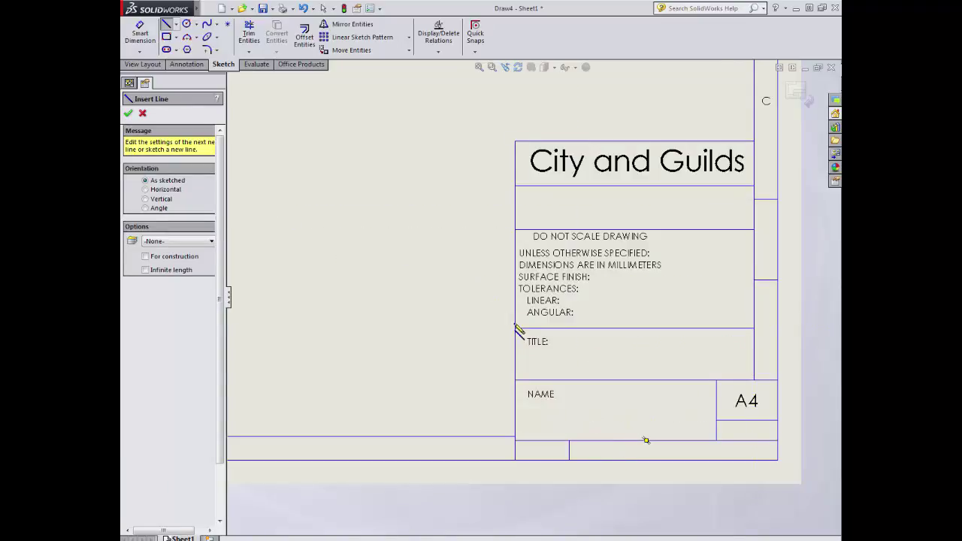
pyautogui.click(129, 114)
pyautogui.press('z')
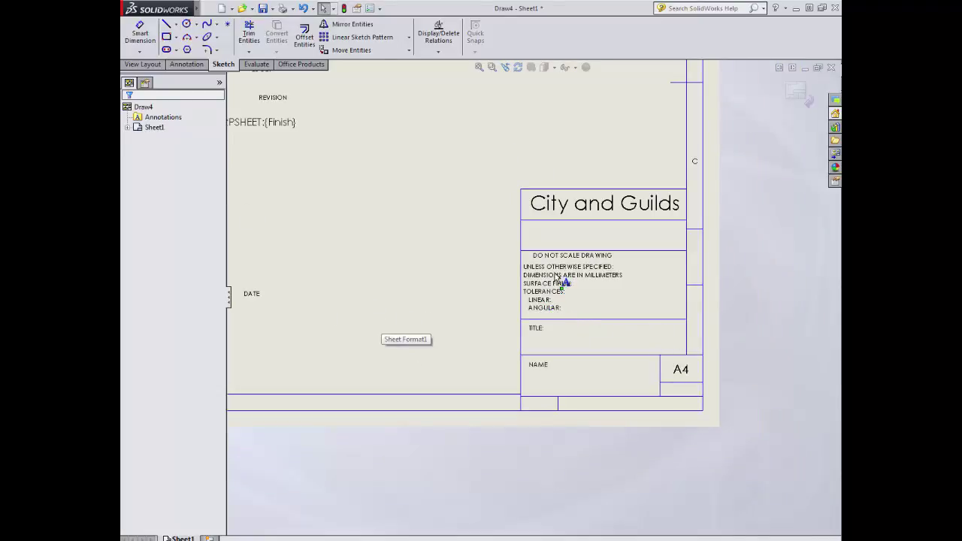
# - Try moving the divider lower, undo it, and nudge the tolerance notes slightly
pyautogui.click(558, 322)
pyautogui.moveTo(573, 335); pyautogui.dragTo(552, 333)
pyautogui.press('Escape')
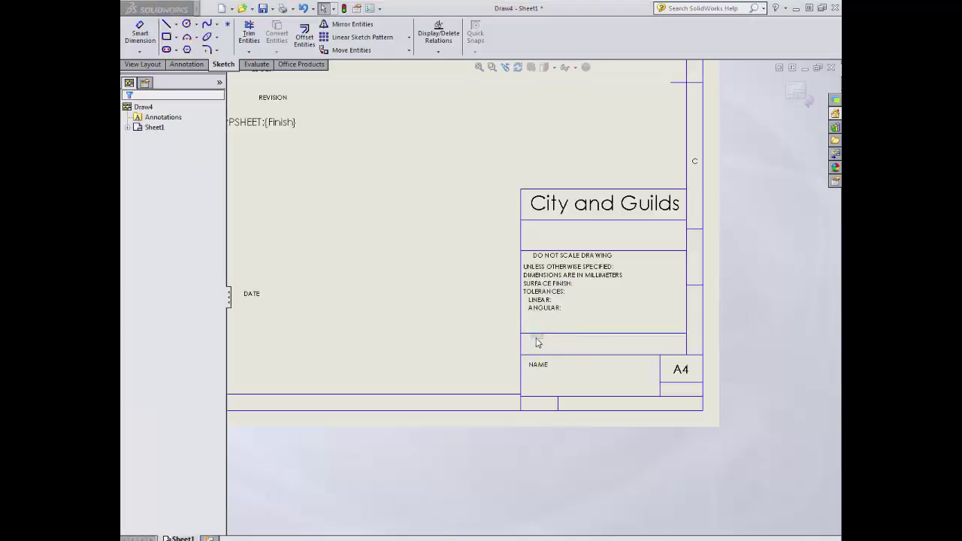
pyautogui.click(538, 342)
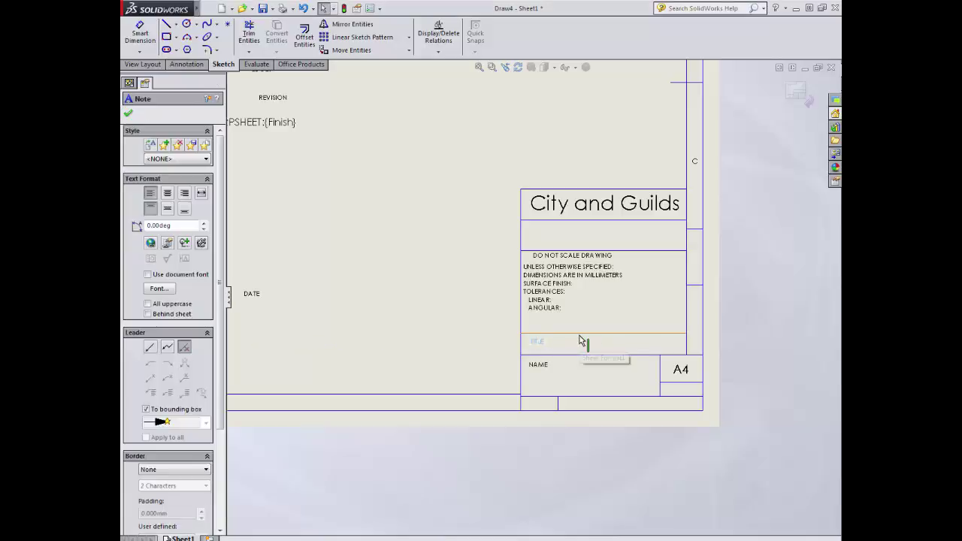
pyautogui.click(579, 333)
pyautogui.hotkey('ctrl', 'z')
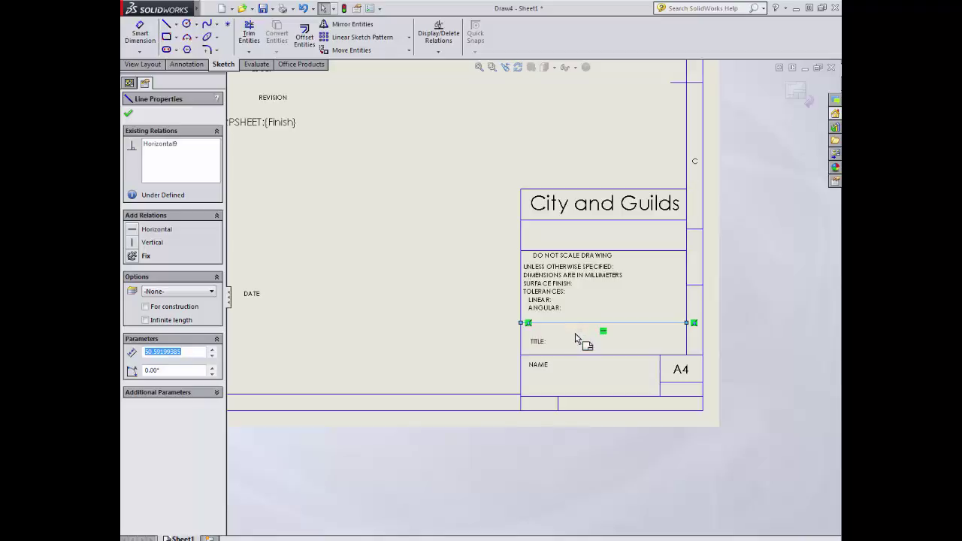
pyautogui.click(551, 301)
pyautogui.moveTo(552, 286)
pyautogui.mouseDown()
pyautogui.moveTo(549, 296)
pyautogui.moveTo(550, 285)
pyautogui.mouseUp()
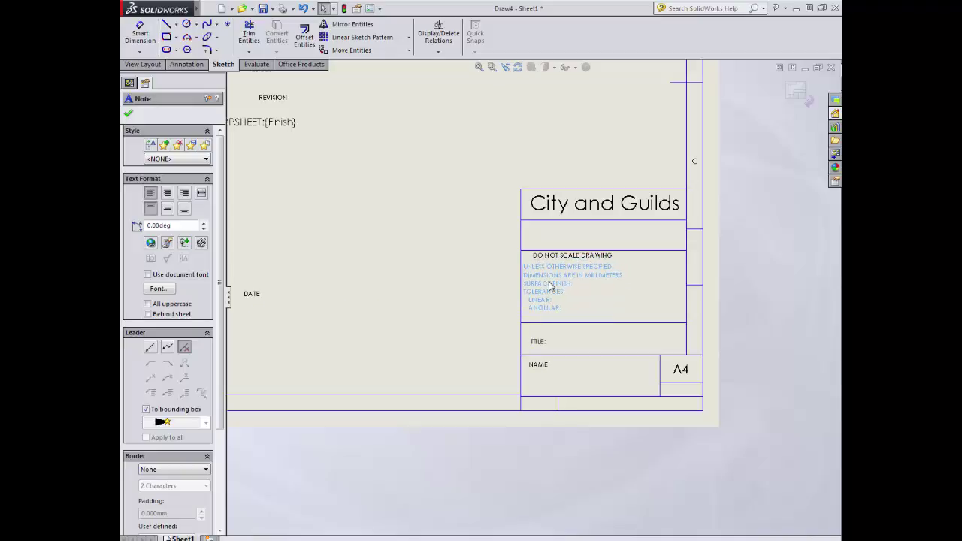
# - Add another divider line above TITLE and bring the Draw4 note into the title block
pyautogui.click(537, 328)
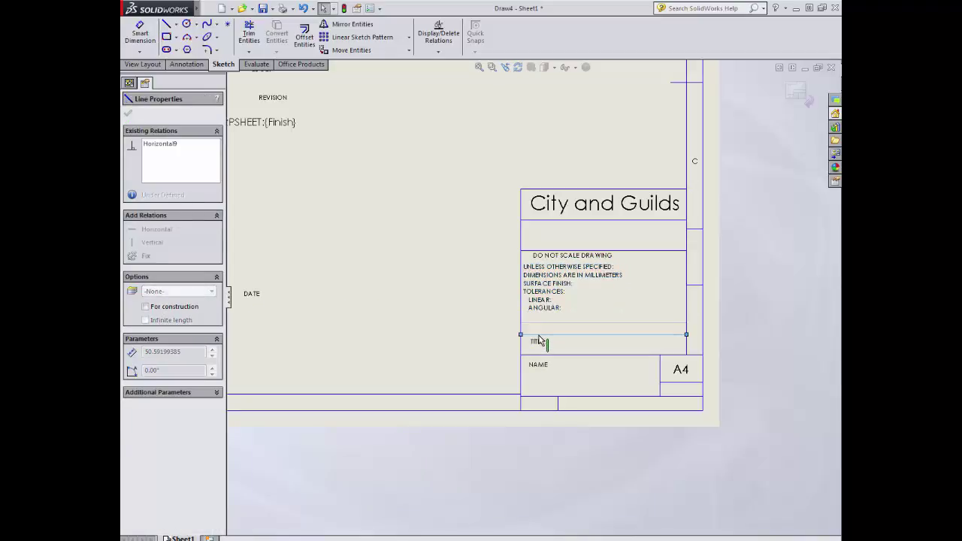
pyautogui.press('l')
pyautogui.scroll(2, 427, 284)
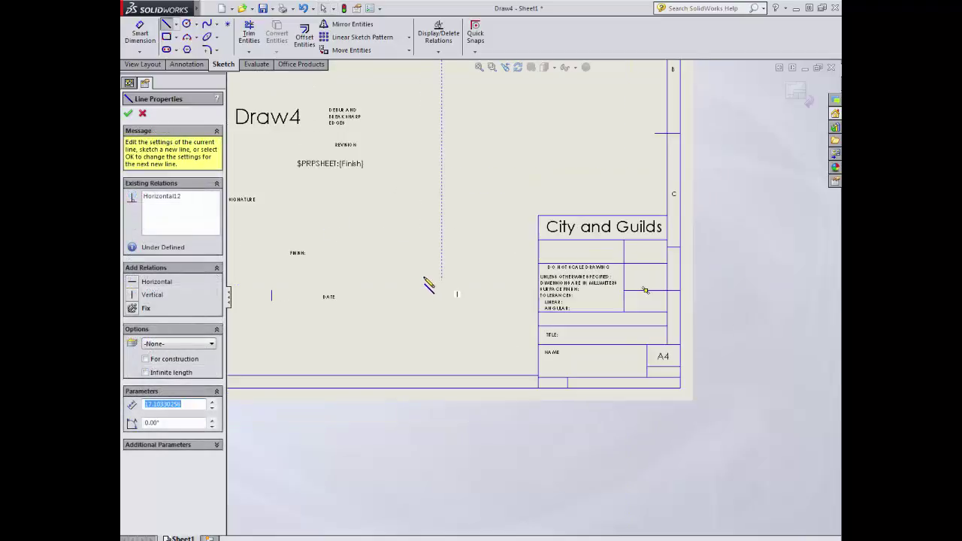
pyautogui.click(129, 115)
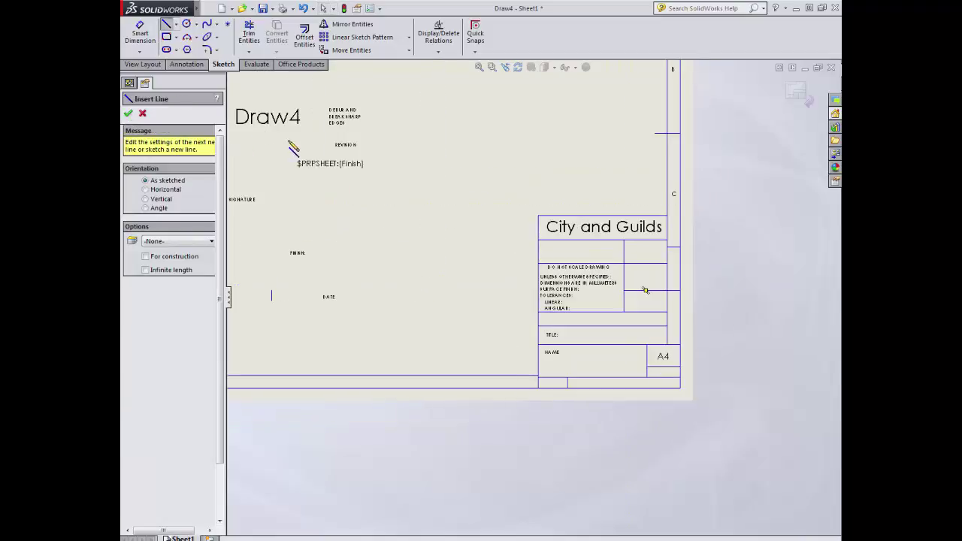
pyautogui.click(129, 114)
pyautogui.moveTo(260, 122); pyautogui.dragTo(596, 343)
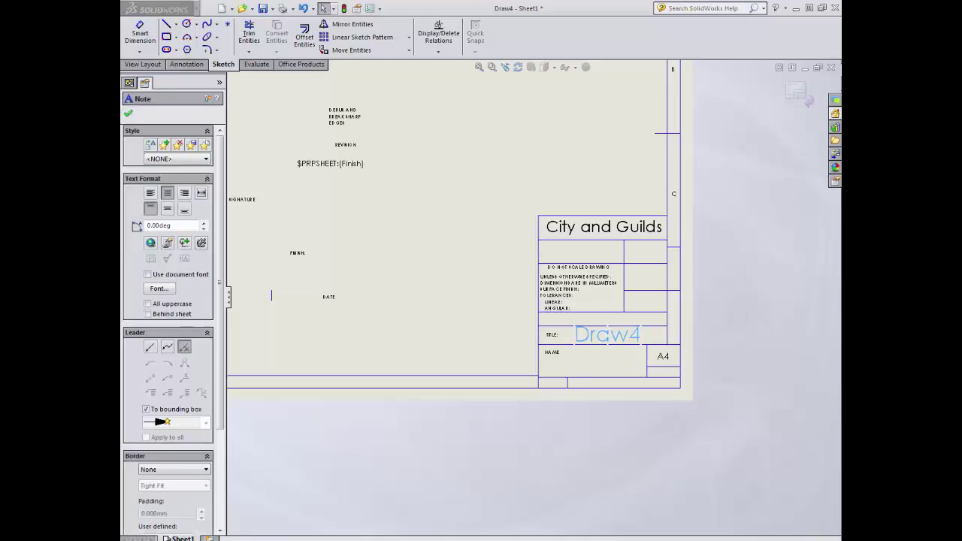
# - Set the Draw4 note's text size to 16
pyautogui.doubleClick(594, 336)
pyautogui.click(598, 303)
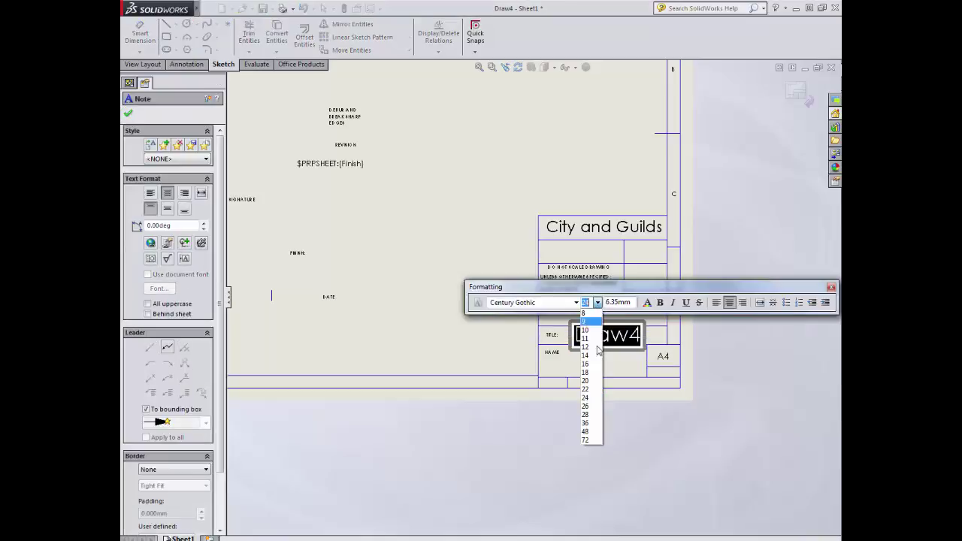
pyautogui.click(591, 365)
pyautogui.click(596, 343)
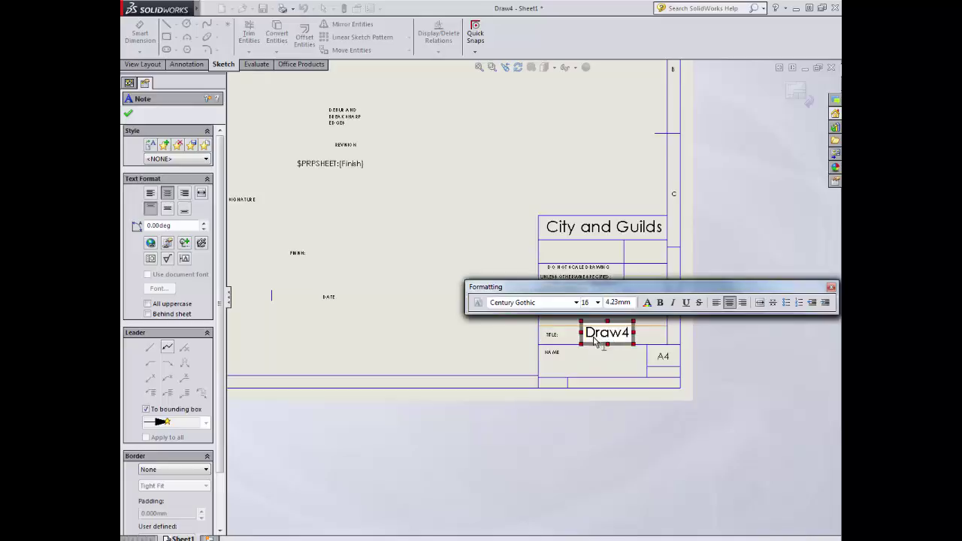
pyautogui.click(503, 339)
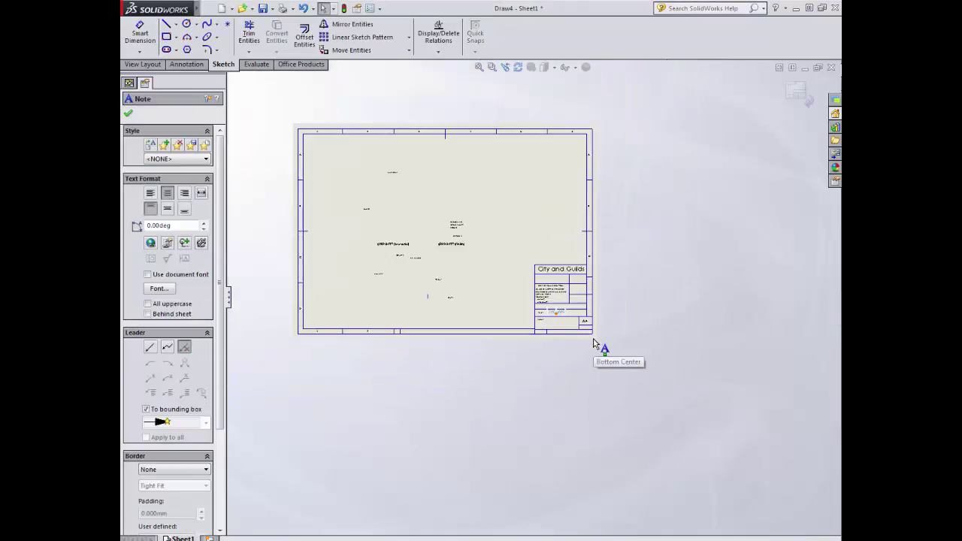
# - Line the enlarged Draw4 note up beside the TITLE: label
pyautogui.scroll(3, 553, 312)
pyautogui.scroll(5, 548, 311)
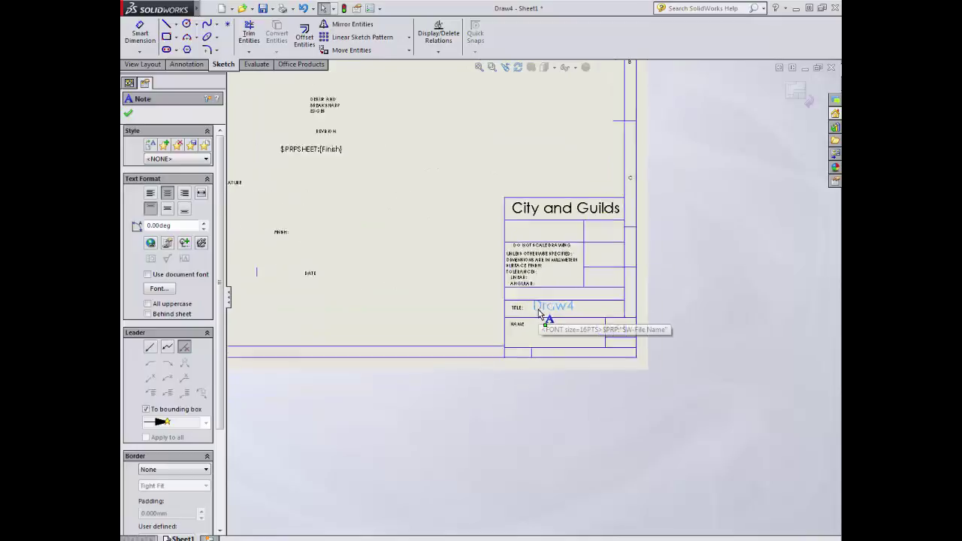
pyautogui.moveTo(562, 305); pyautogui.dragTo(562, 310)
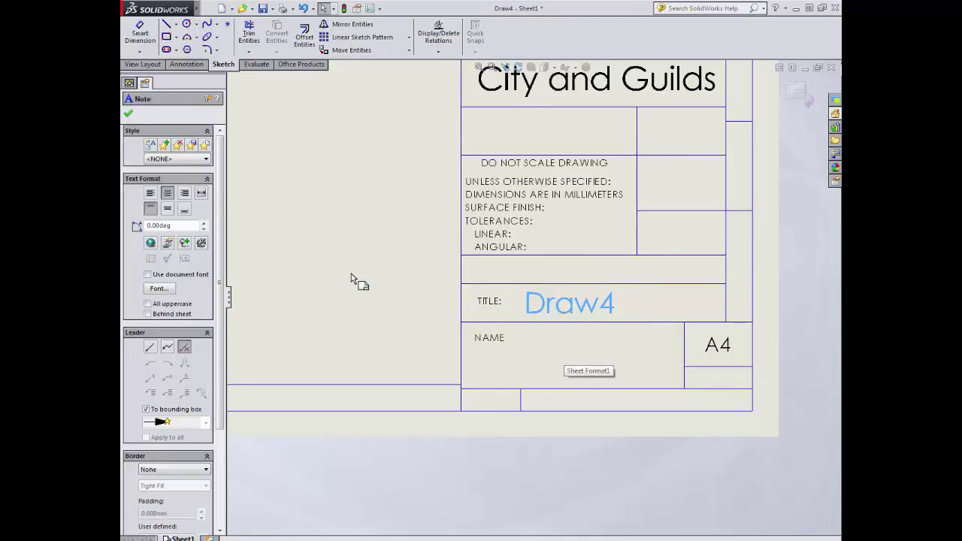
pyautogui.rightClick(550, 312)
pyautogui.press('Escape')
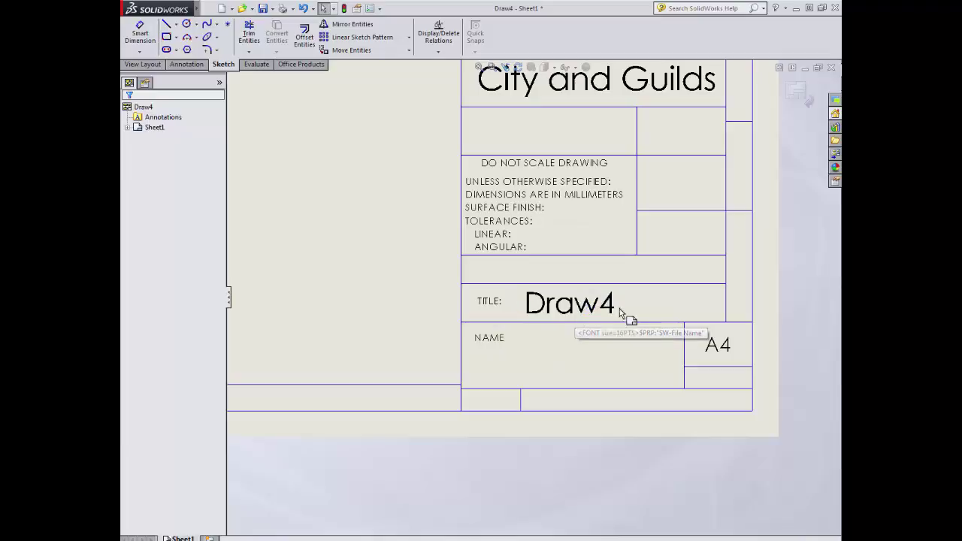
pyautogui.scroll(5, 391, 234)
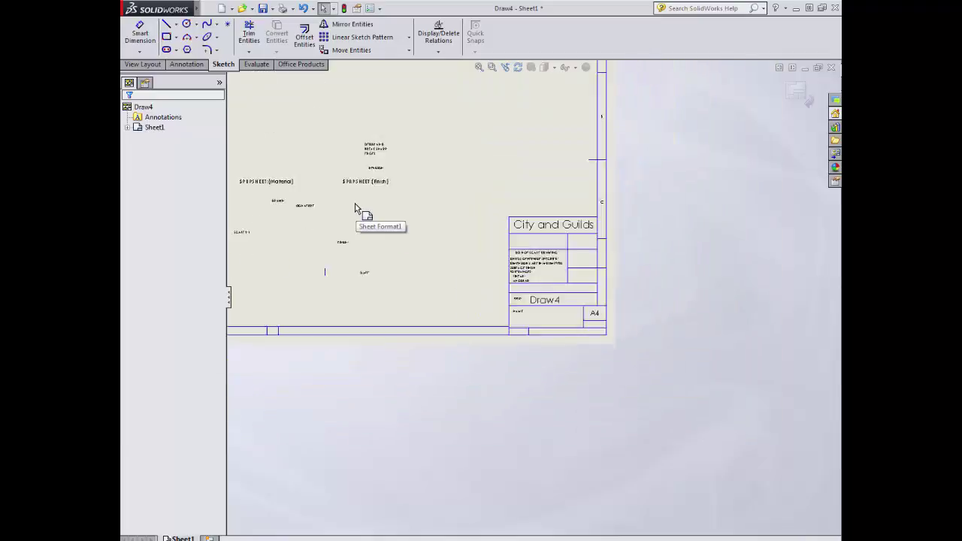
pyautogui.scroll(-3, 594, 313)
pyautogui.scroll(-3, 570, 312)
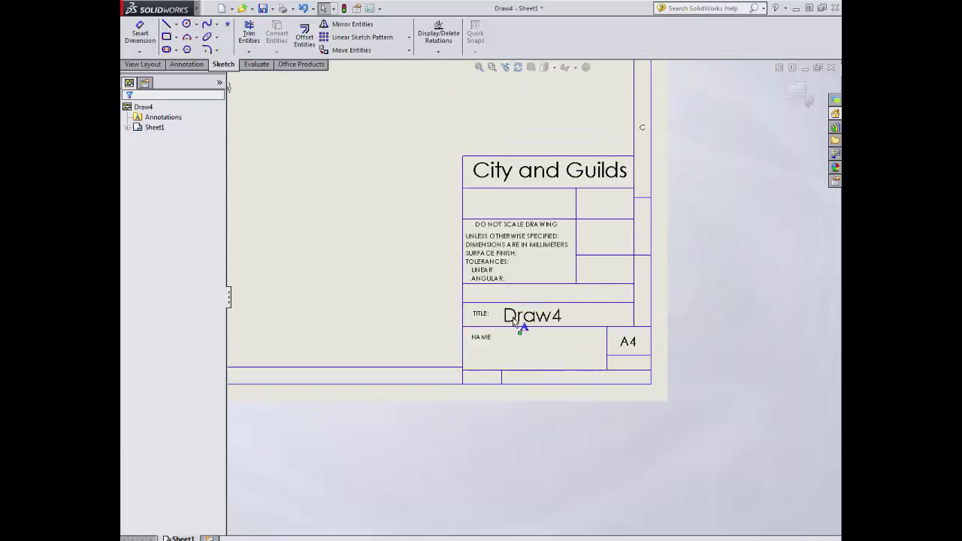
# - Make a copy of the Draw4 note next to TITLE:
pyautogui.doubleClick(533, 310)
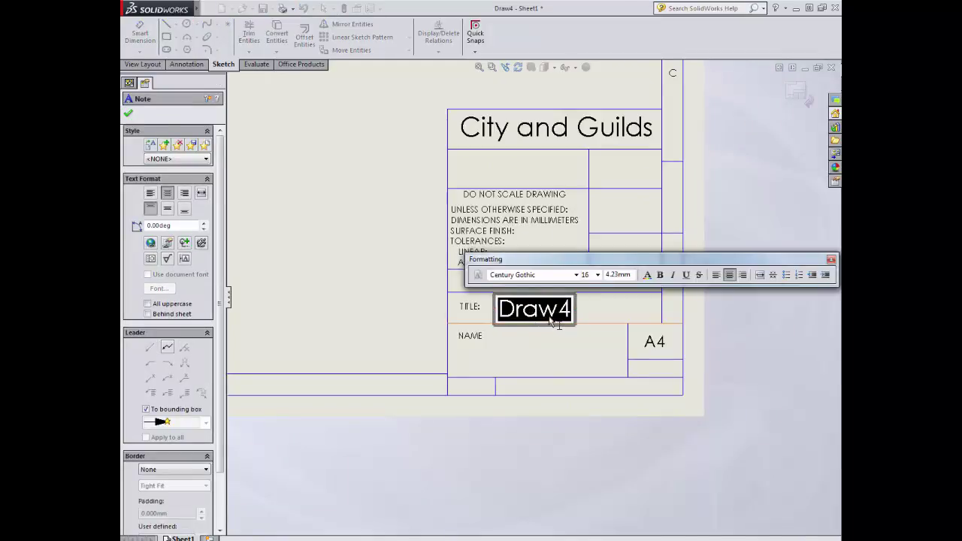
pyautogui.click(393, 283)
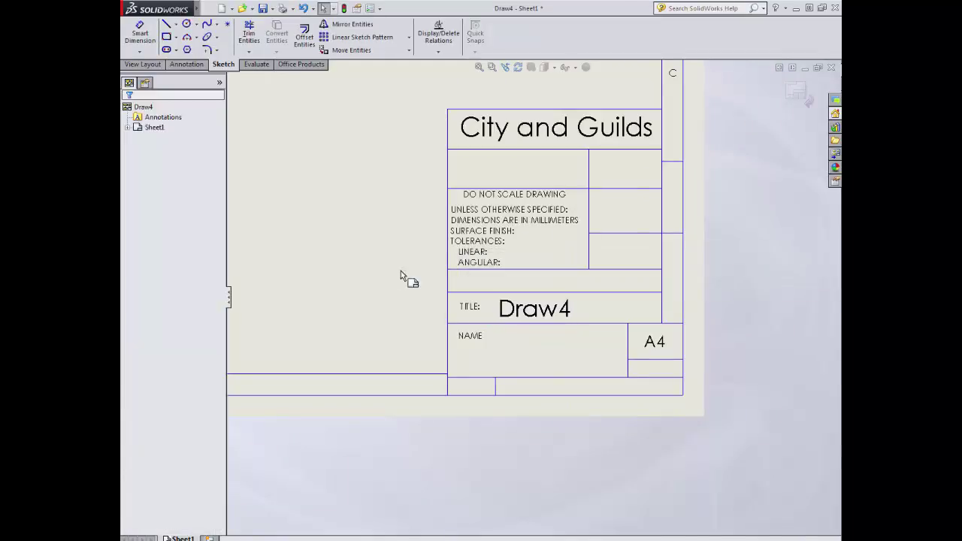
pyautogui.click(531, 314)
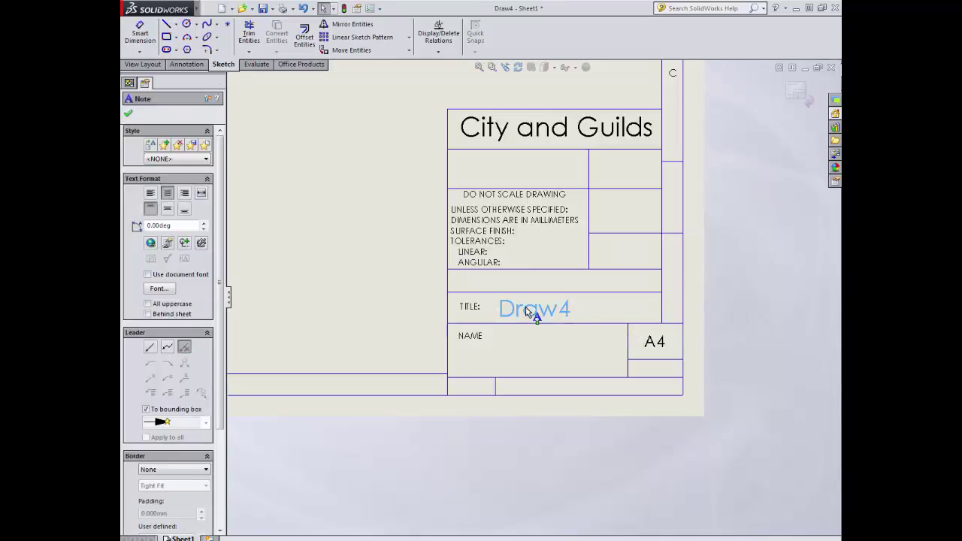
pyautogui.keyDown('ctrl'); pyautogui.moveTo(529, 312); pyautogui.dragTo(519, 323); pyautogui.keyUp('ctrl')
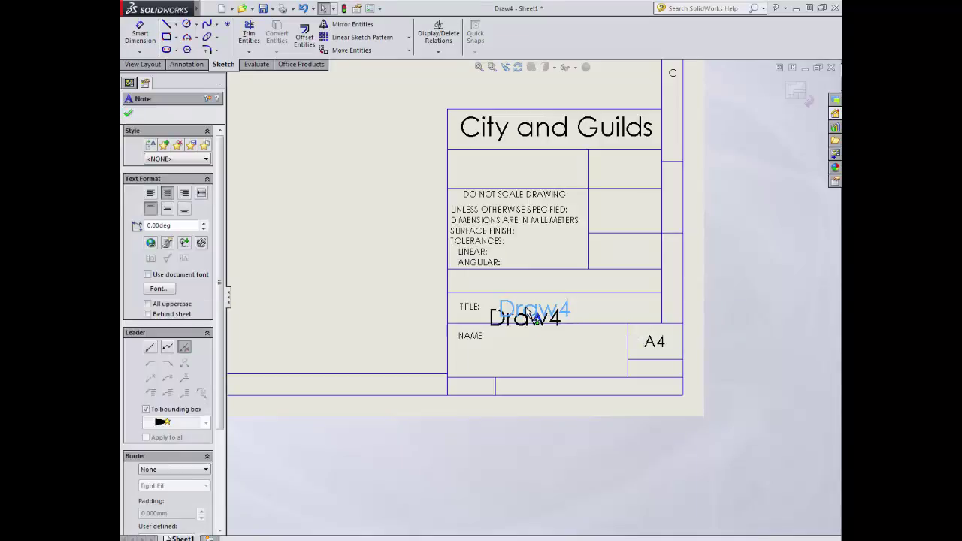
pyautogui.click(363, 290)
# - Undo a misplaced move and drag the lower Draw4 copy into the NAME box
pyautogui.moveTo(526, 312); pyautogui.dragTo(533, 348)
pyautogui.hotkey('ctrl', 'z')
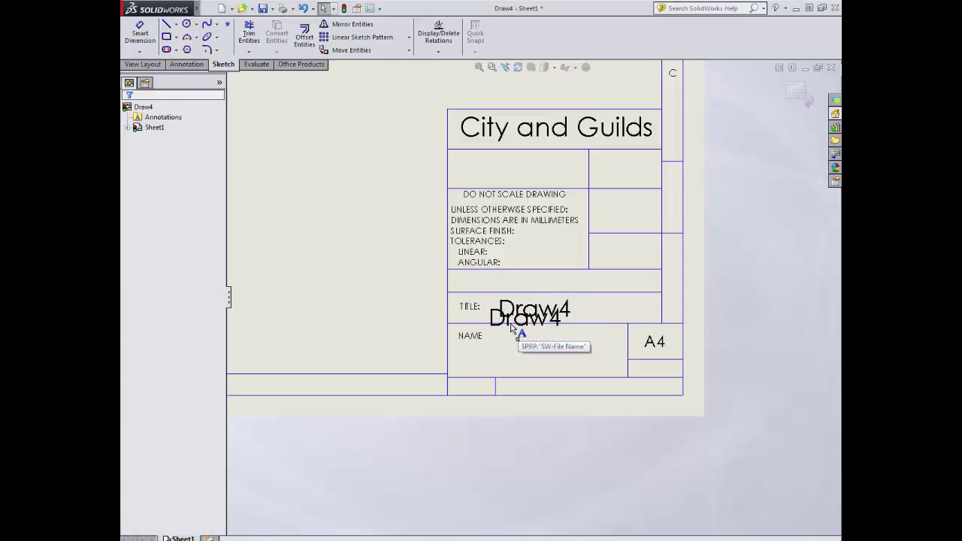
pyautogui.click(494, 320)
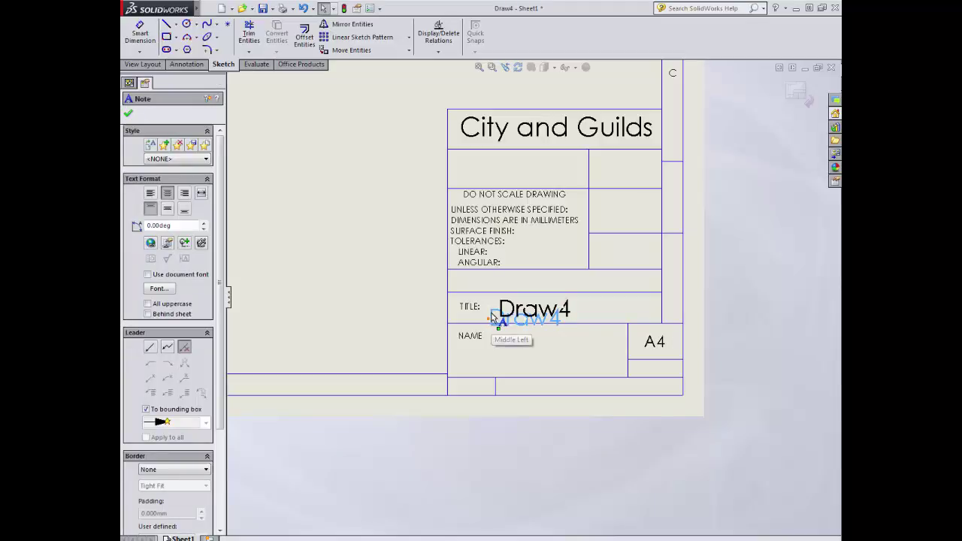
pyautogui.moveTo(493, 329); pyautogui.dragTo(512, 312)
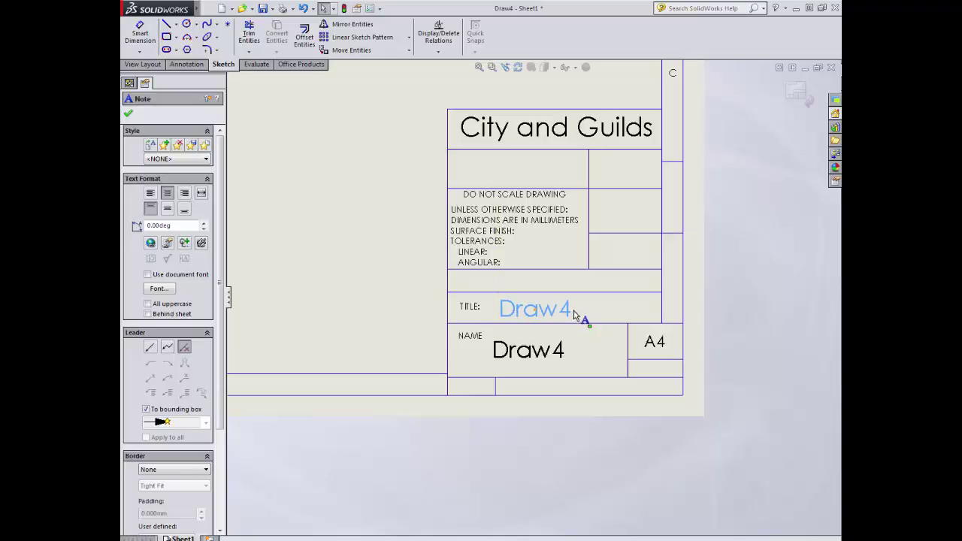
pyautogui.doubleClick(528, 352)
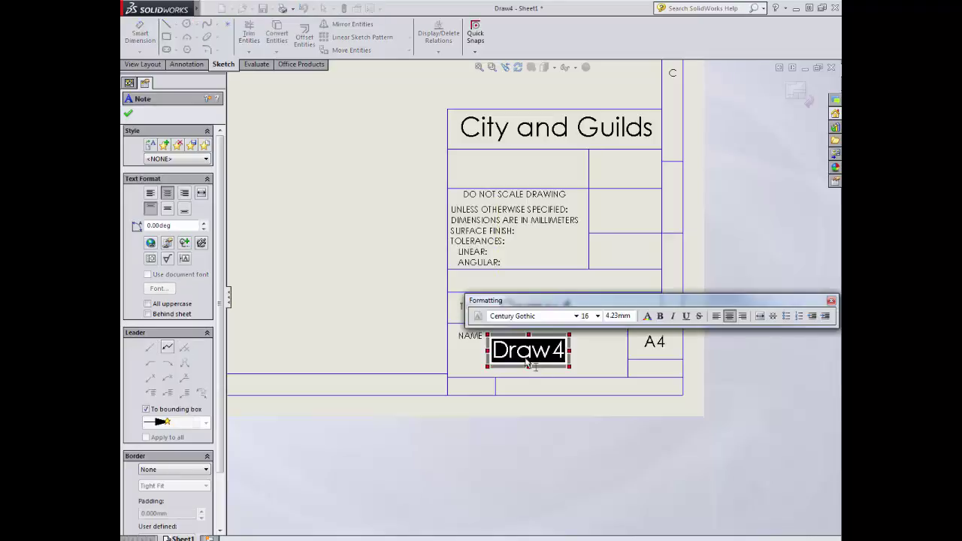
pyautogui.write('Simeop')
pyautogui.press('BackSpace')
pyautogui.write('n Arnold')
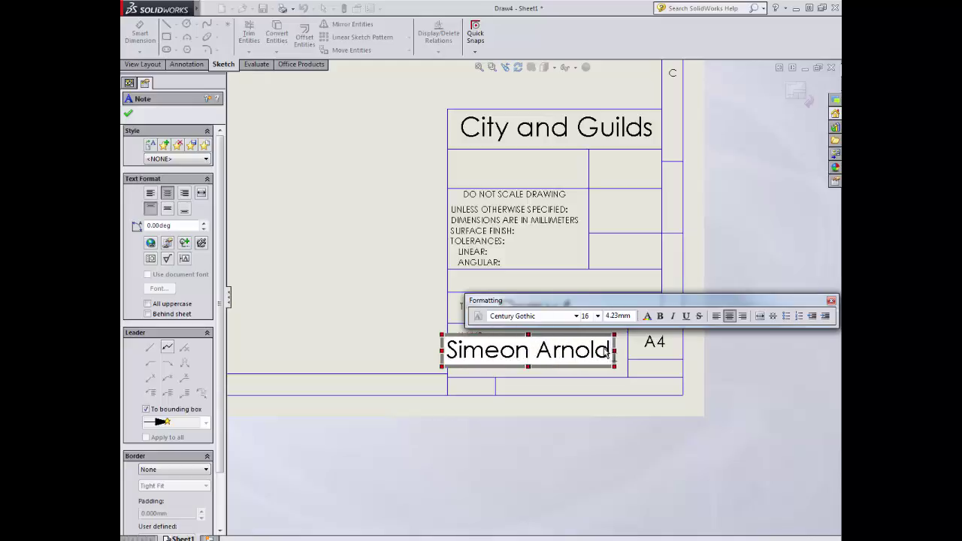
pyautogui.moveTo(446, 350); pyautogui.dragTo(606, 327)
pyautogui.click(597, 316)
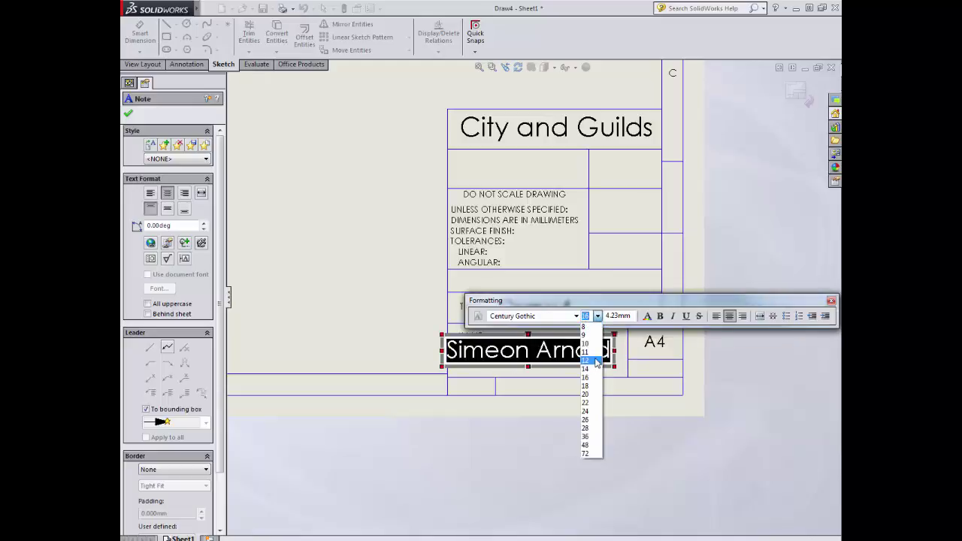
pyautogui.click(595, 364)
pyautogui.click(591, 380)
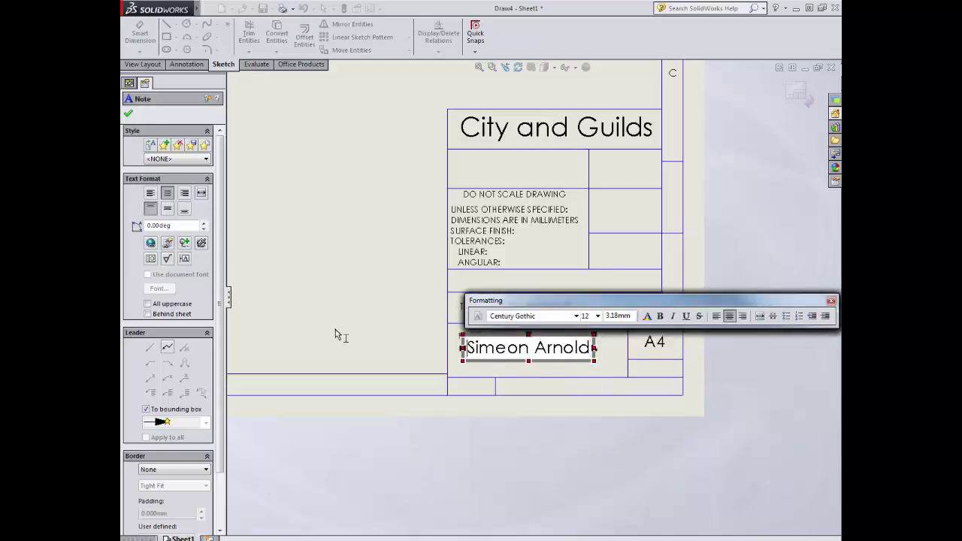
pyautogui.moveTo(489, 356); pyautogui.dragTo(516, 367)
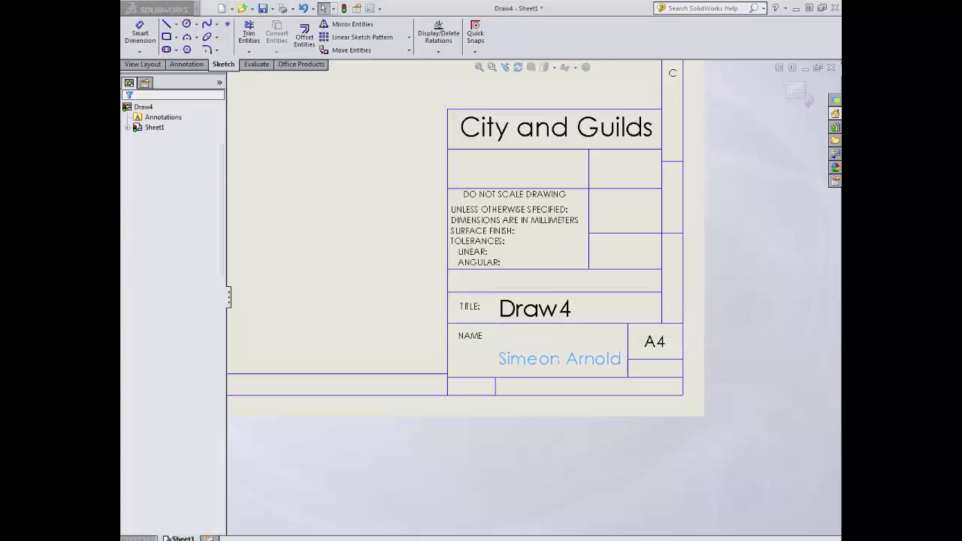
pyautogui.click(412, 290)
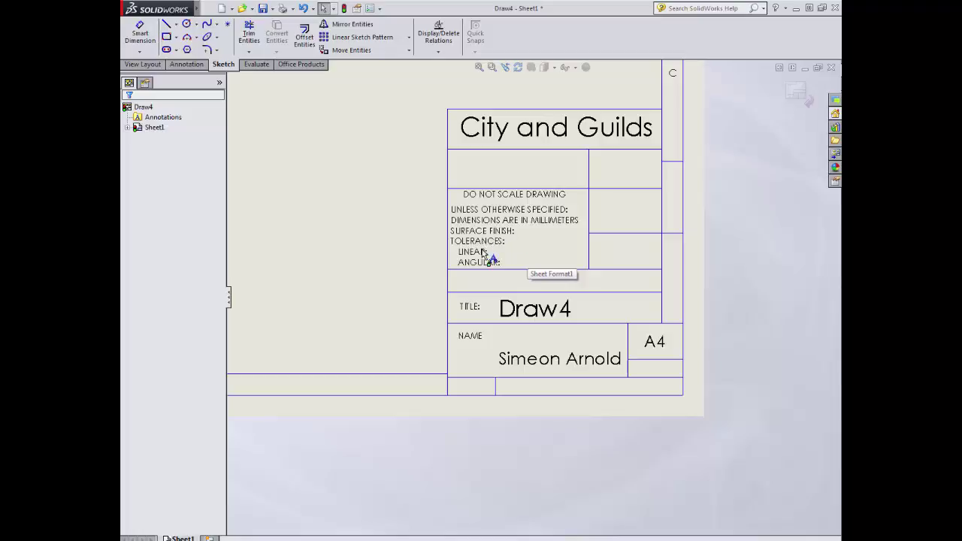
# - Check the Photoshop reference title block, then open SolidWorks' tolerance note for editing
pyautogui.hotkey('alt', 'Tab')
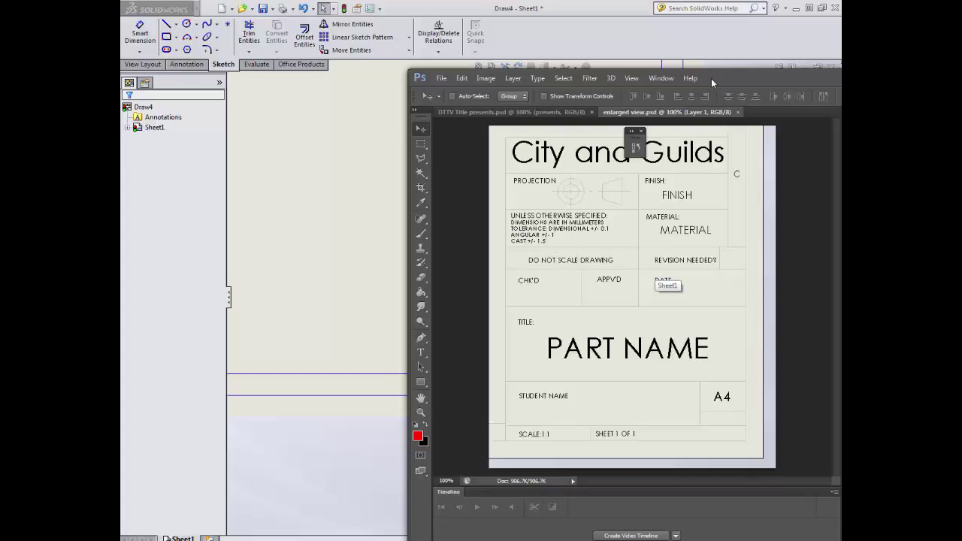
pyautogui.hotkey('alt', 'Tab')
pyautogui.click(518, 231)
pyautogui.doubleClick(517, 233)
# - Edit the tolerance note to +/- 0.1 for surface finish, tolerances, angular, and replace LINEAR with CAST: +/- 1.5
pyautogui.click(519, 235)
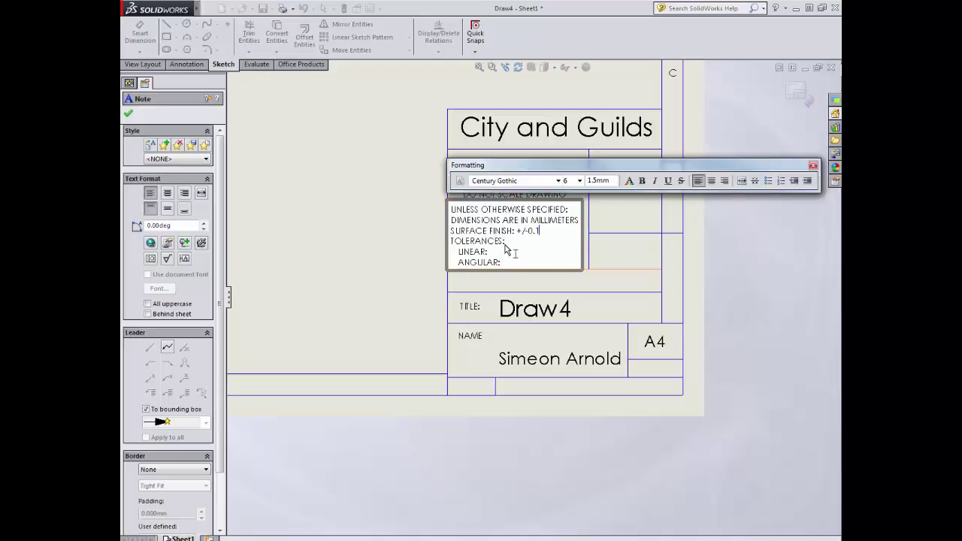
pyautogui.press('Down')
pyautogui.click(504, 254)
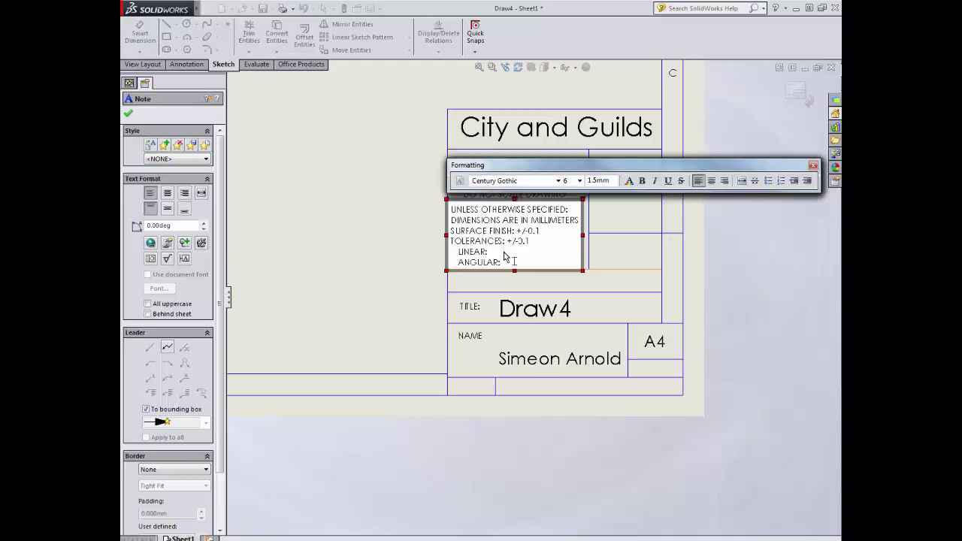
pyautogui.press('BackSpace')
pyautogui.press('BackSpace')
pyautogui.press('BackSpace')
pyautogui.press('BackSpace')
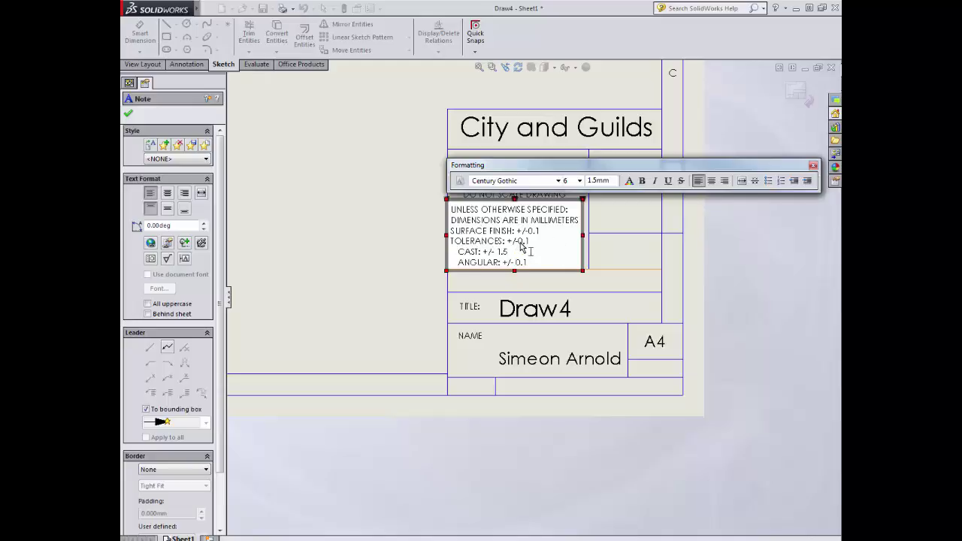
pyautogui.click(532, 239)
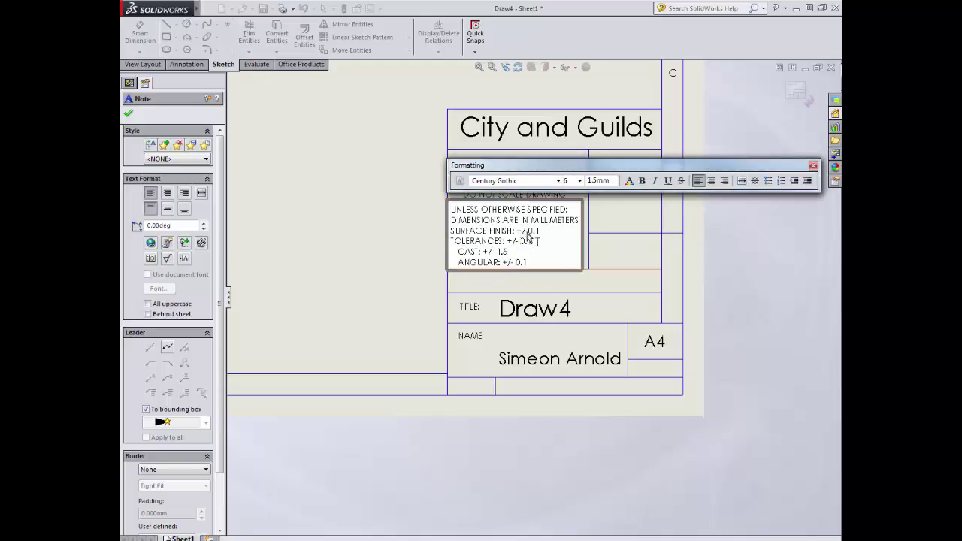
pyautogui.click(535, 246)
pyautogui.click(385, 256)
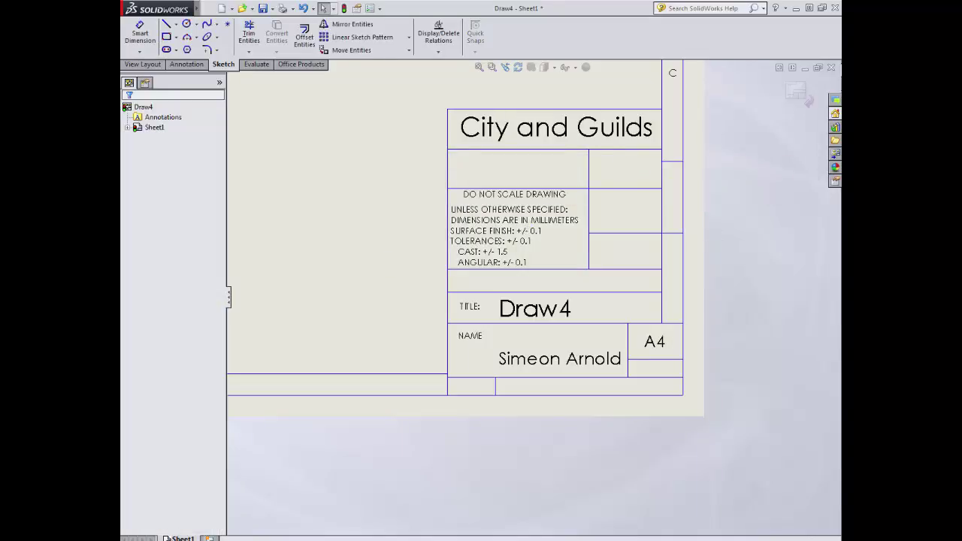
pyautogui.moveTo(841, 82); pyautogui.dragTo(726, 98)
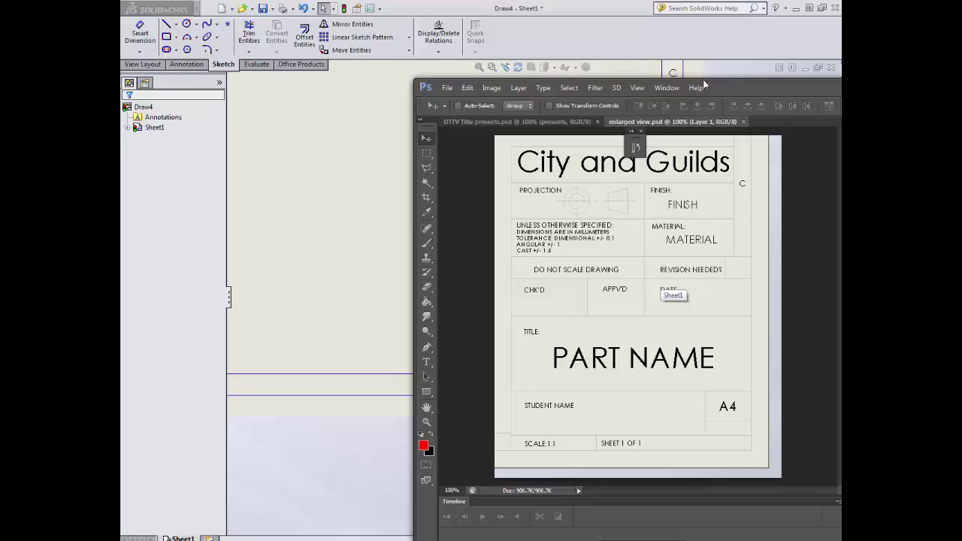
pyautogui.hotkey('alt', 'Tab')
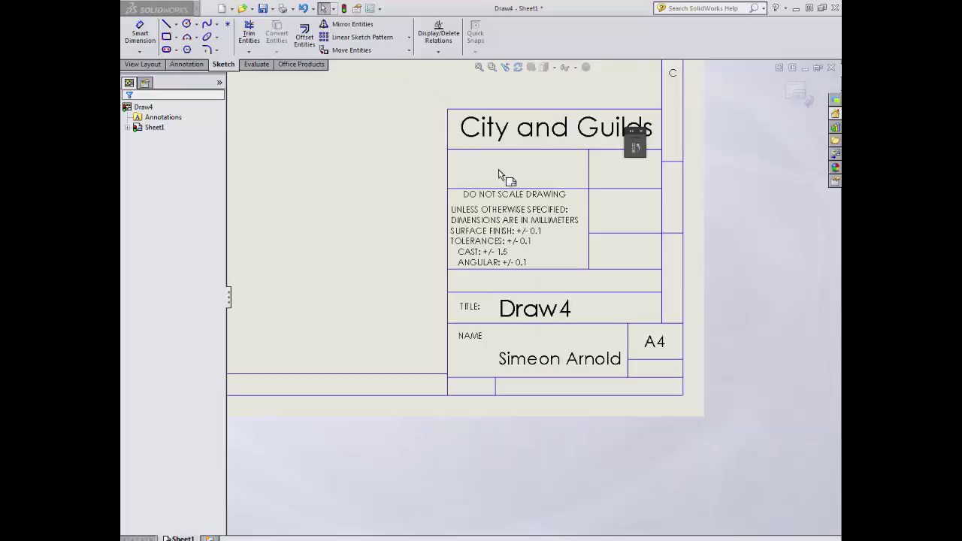
pyautogui.scroll(3, 410, 197)
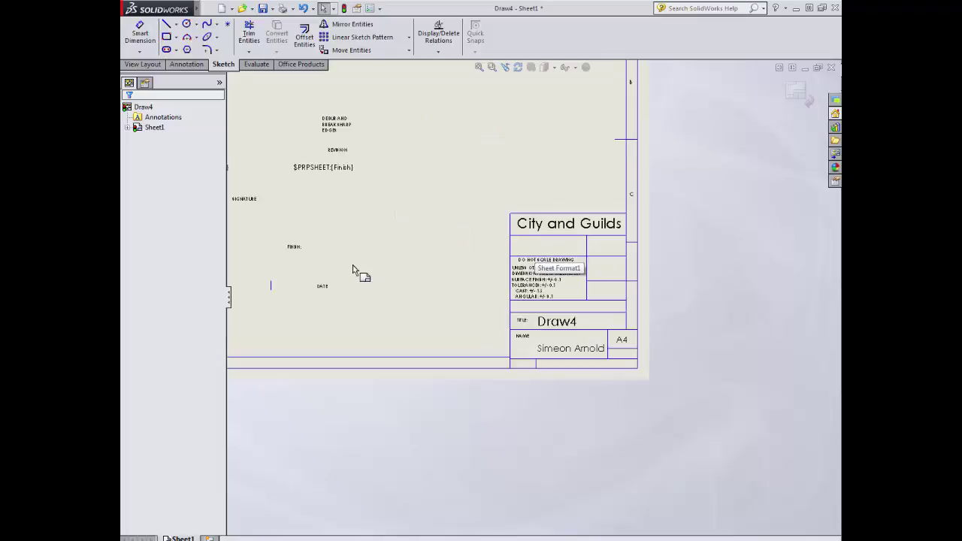
# - Move the FINISH: label and the DATE label into the row under the tolerance note
pyautogui.moveTo(299, 247); pyautogui.dragTo(600, 244)
pyautogui.scroll(-5, 601, 248)
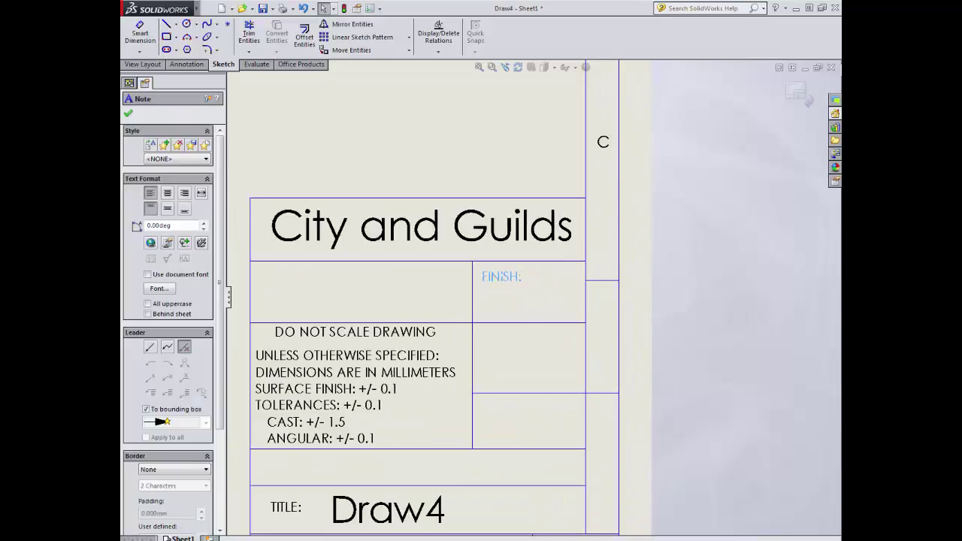
pyautogui.scroll(5, 520, 312)
pyautogui.moveTo(257, 336); pyautogui.dragTo(446, 386)
pyautogui.moveTo(540, 400); pyautogui.dragTo(527, 366)
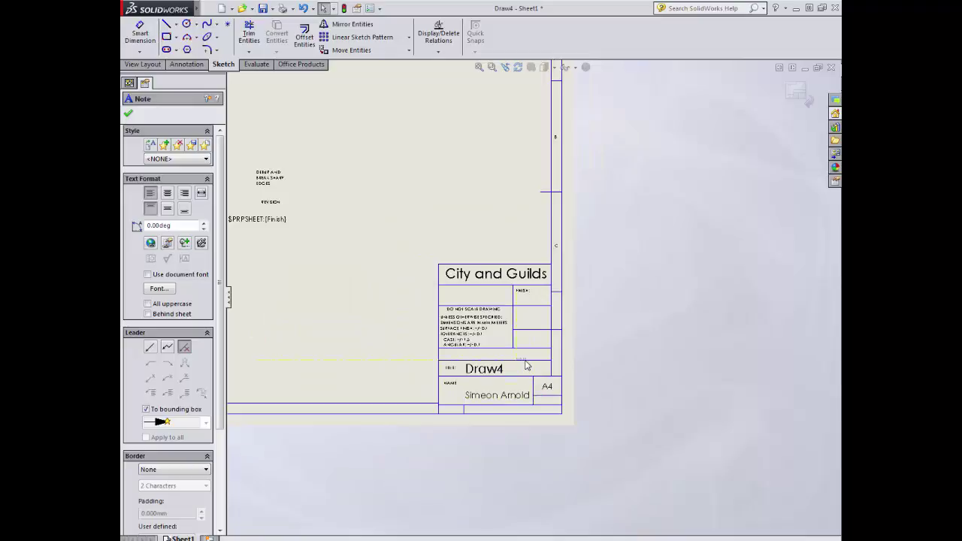
pyautogui.scroll(-5, 523, 359)
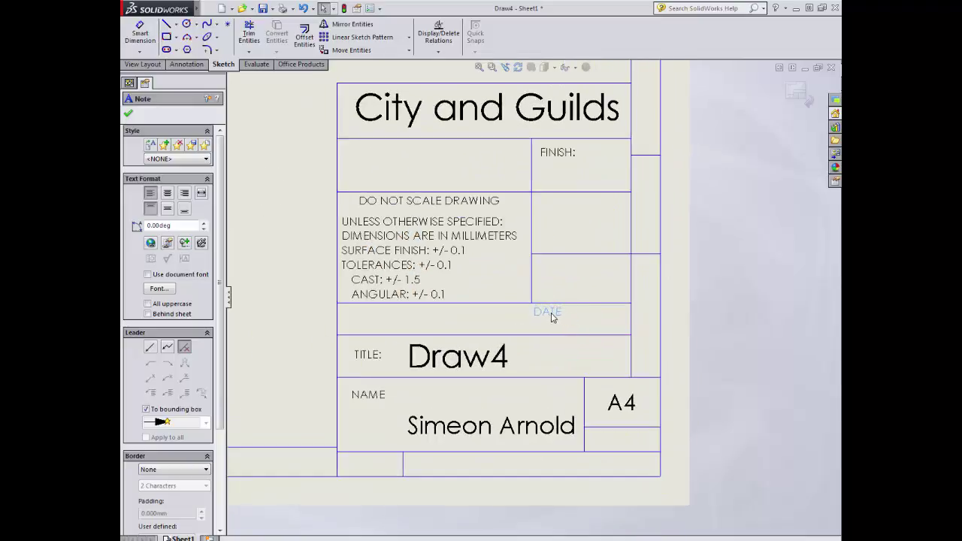
# - Draw a vertical line splitting the cell under the tolerance note
pyautogui.click(166, 24)
pyautogui.click(532, 303)
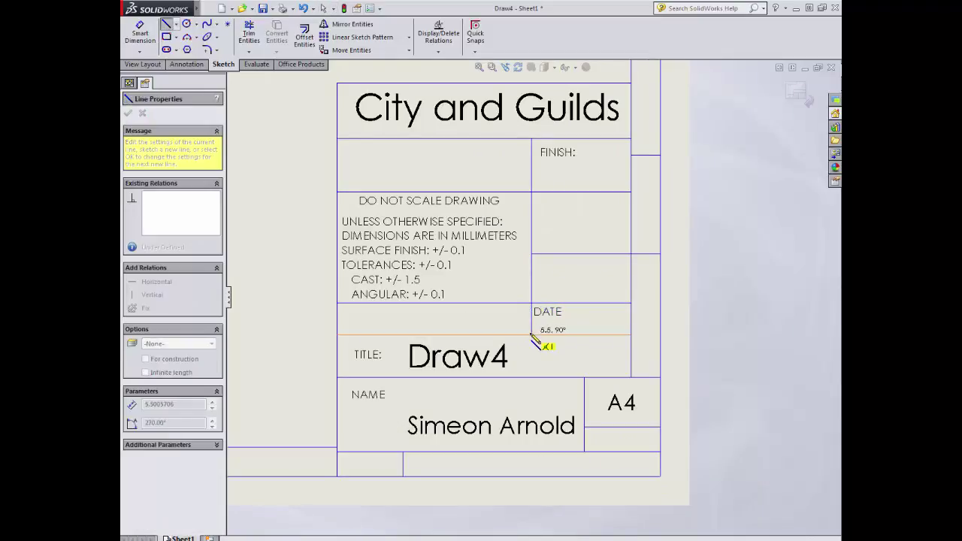
pyautogui.press('Escape')
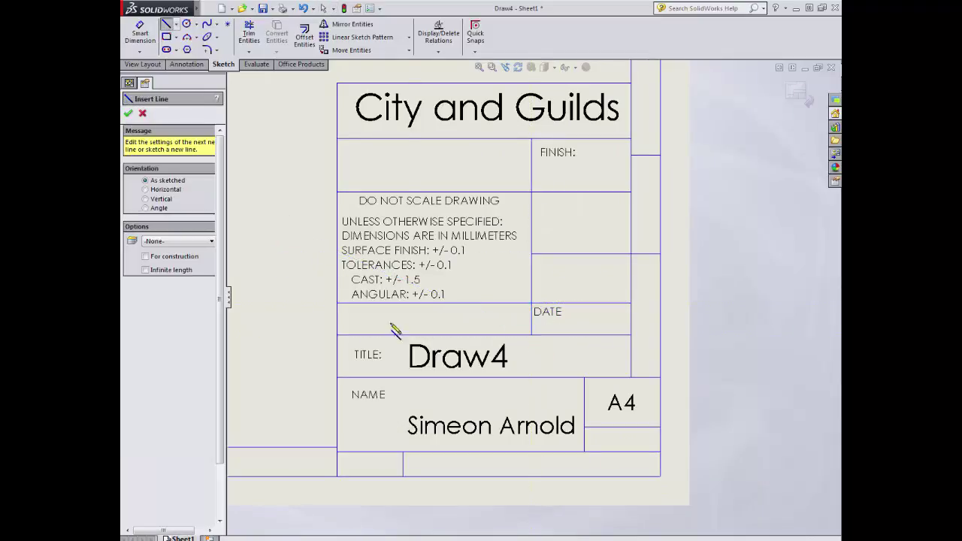
pyautogui.click(442, 303)
pyautogui.click(441, 335)
pyautogui.press('Escape')
pyautogui.scroll(3, 323, 262)
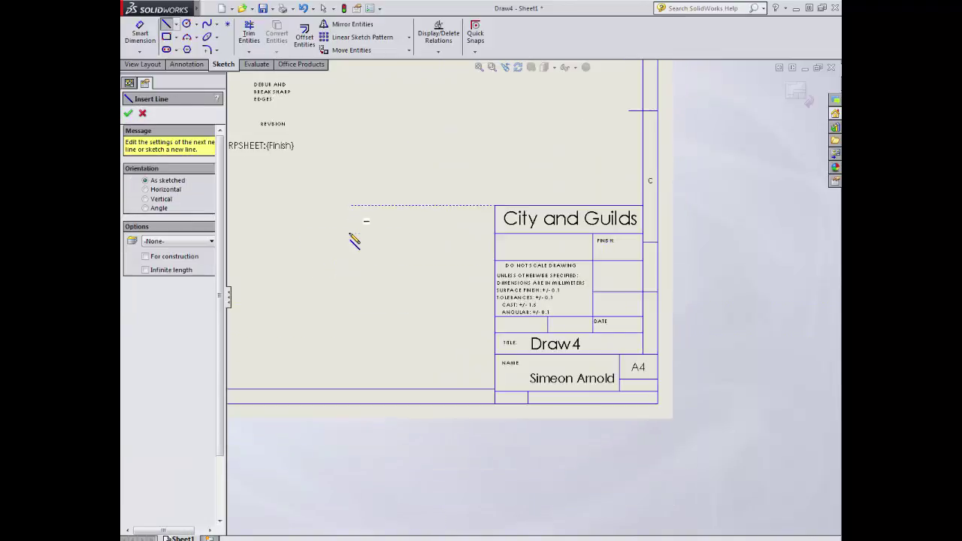
pyautogui.scroll(1, 352, 234)
pyautogui.click(128, 113)
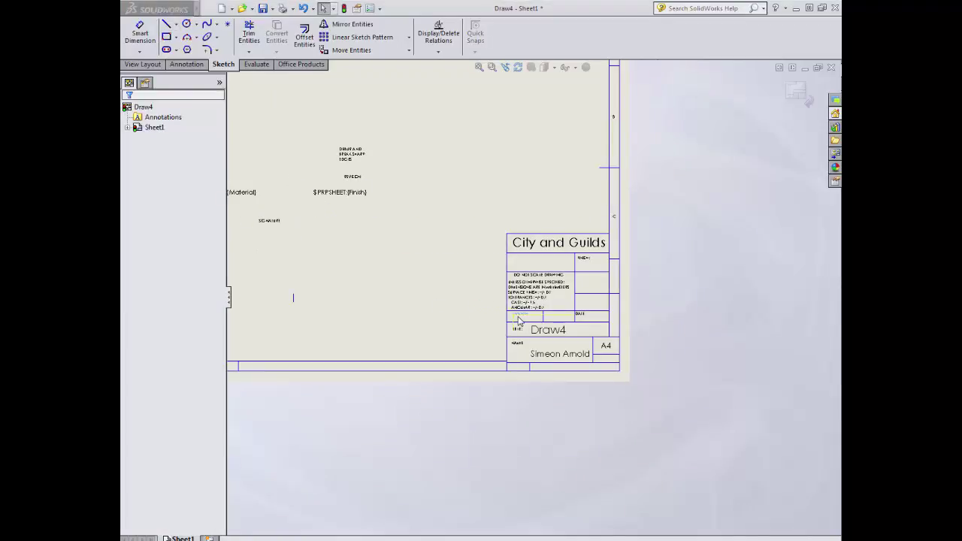
pyautogui.scroll(-5, 526, 309)
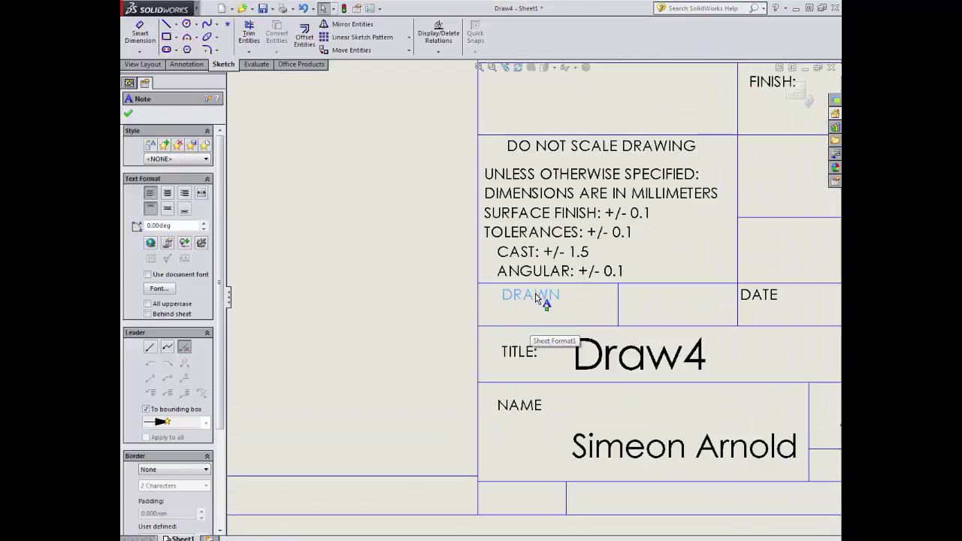
# - Retype the DRAWN label as CHK'D
pyautogui.doubleClick(534, 296)
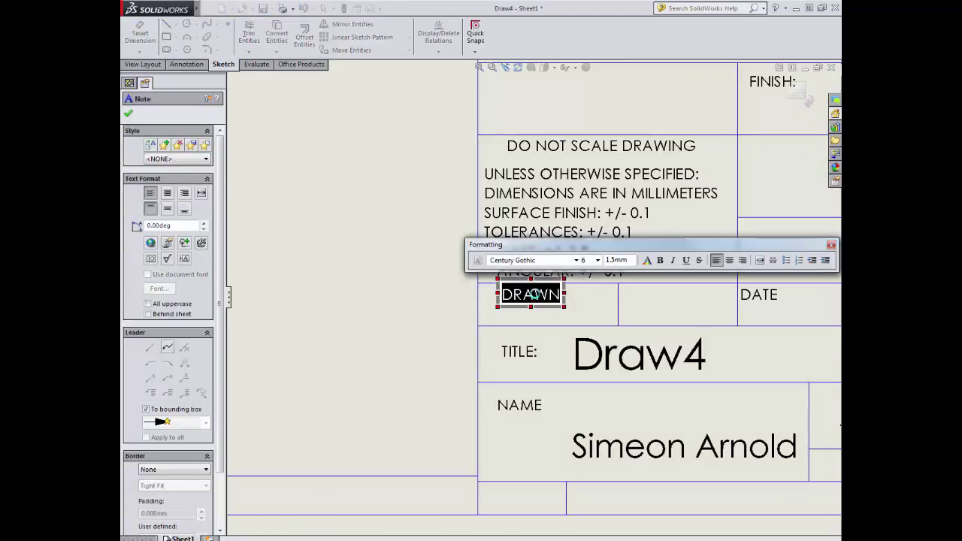
pyautogui.write('CHKD')
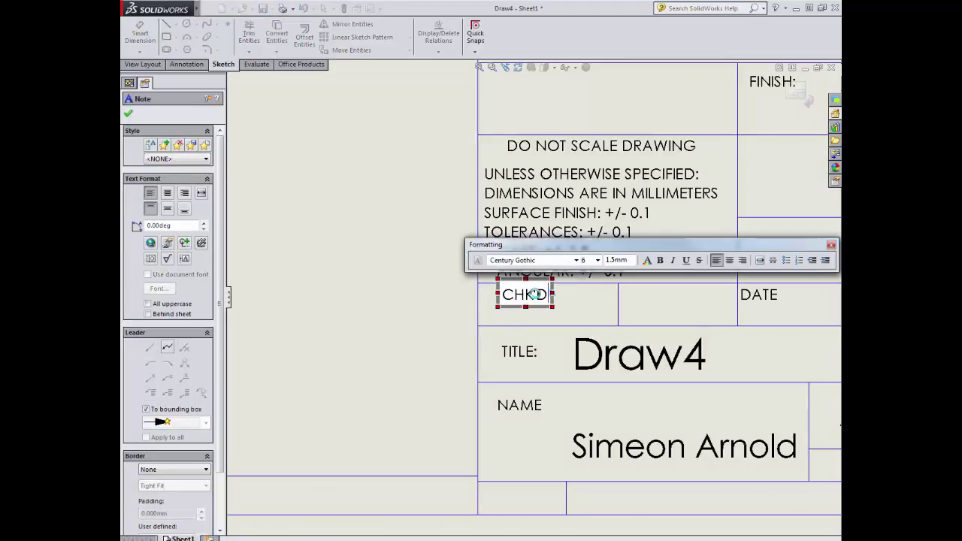
pyautogui.click(331, 307)
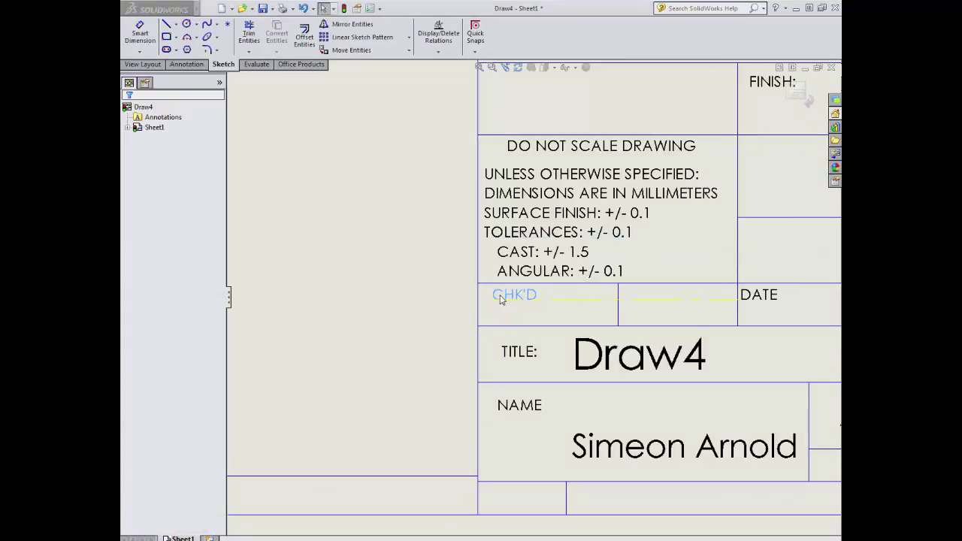
# - Paste a copy of the CHK'D label into the next cell right and retype it as APPV'D
pyautogui.click(499, 298)
pyautogui.click(386, 296)
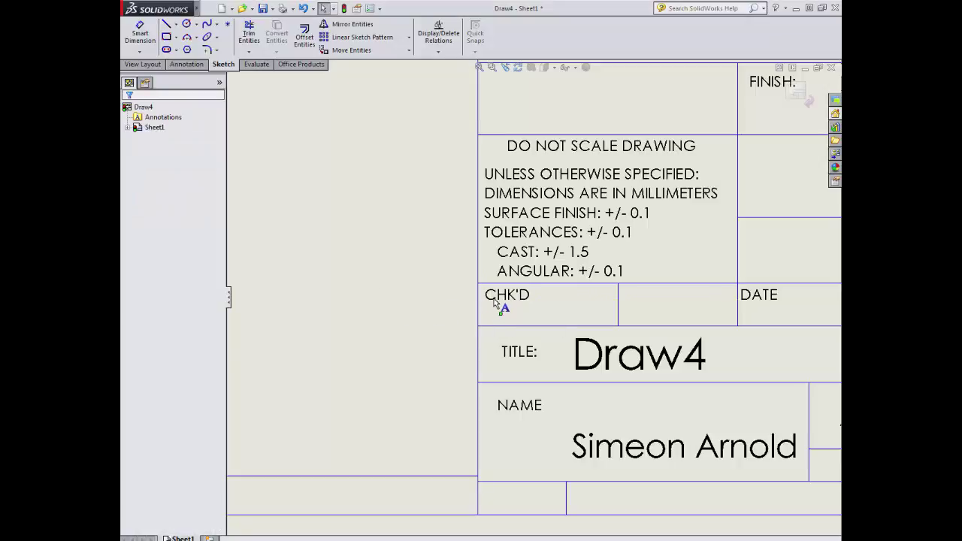
pyautogui.click(497, 298)
pyautogui.hotkey('ctrl', 'v')
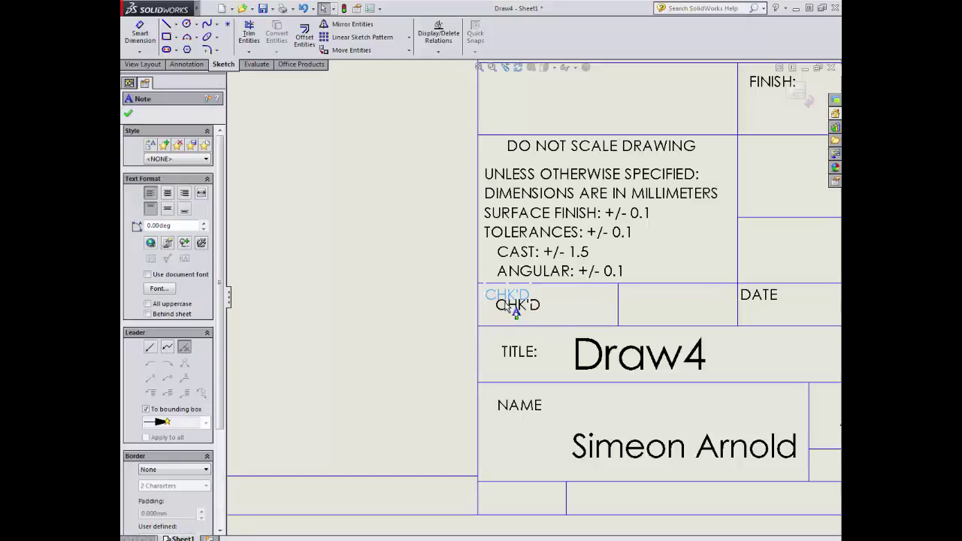
pyautogui.click(456, 328)
pyautogui.moveTo(527, 316); pyautogui.dragTo(658, 306)
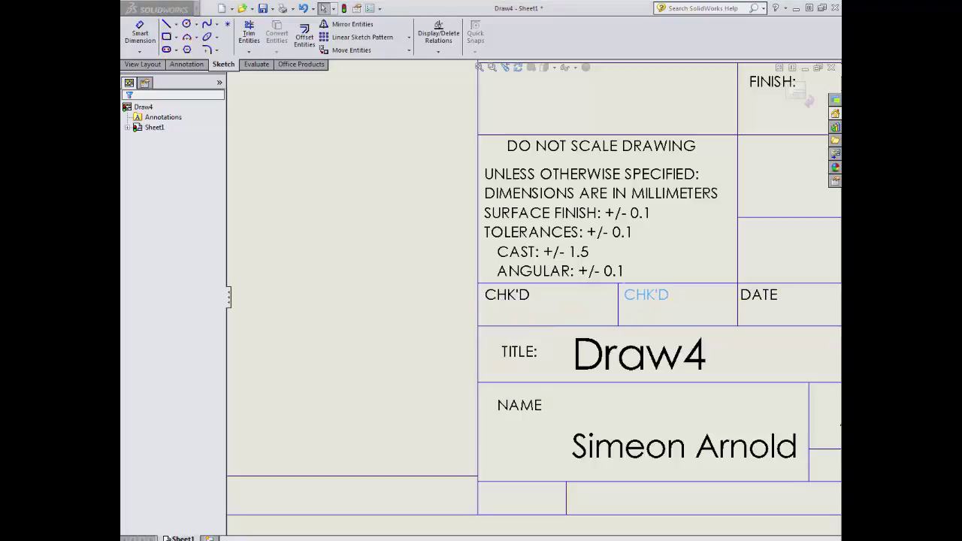
pyautogui.doubleClick(656, 303)
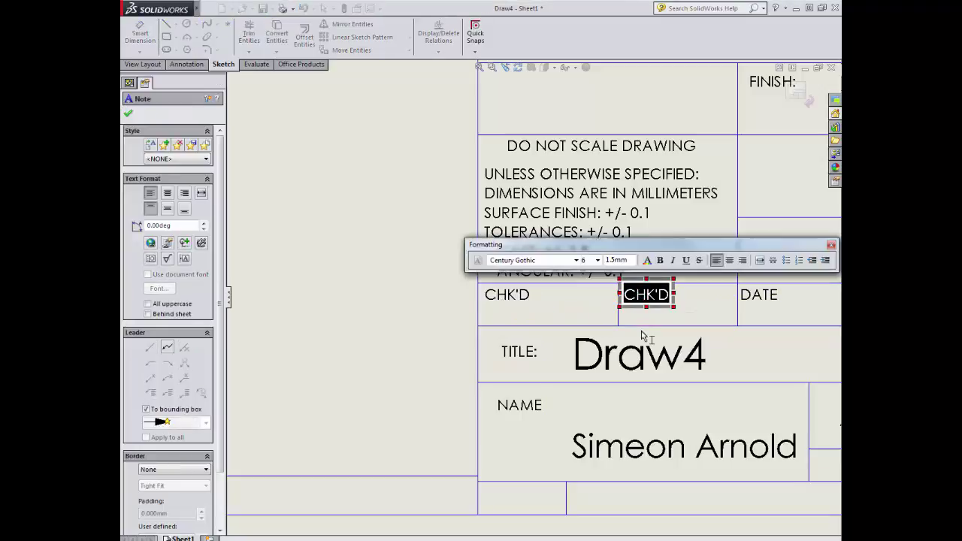
pyautogui.write('APPR')
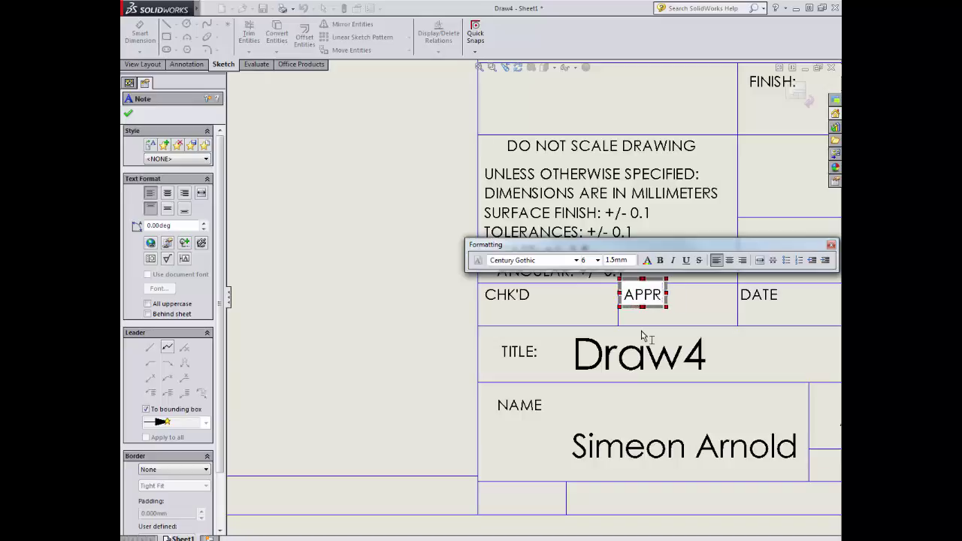
pyautogui.press('BackSpace')
pyautogui.write("V'D")
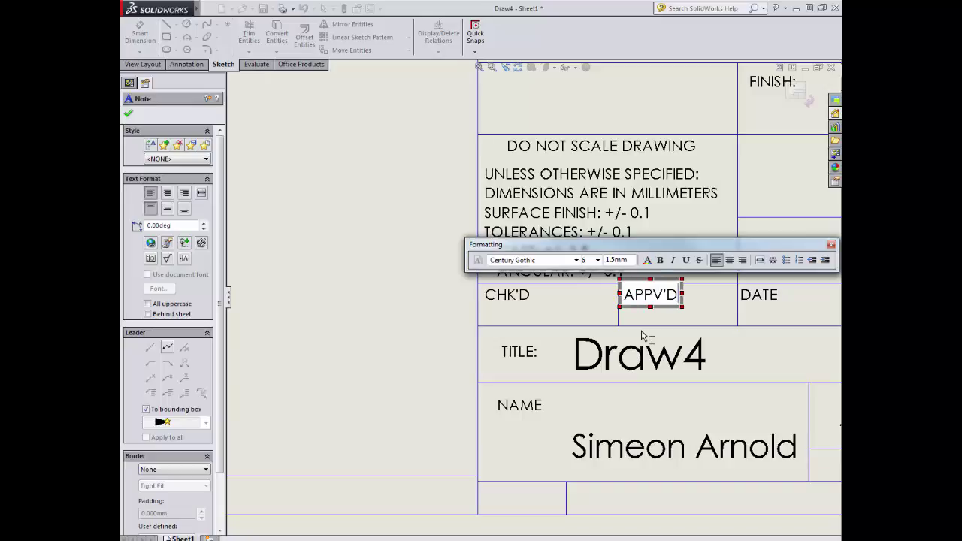
pyautogui.click(383, 271)
# - Nudge the SCALE:1:1 label slightly left within its cell
pyautogui.scroll(-5, 429, 264)
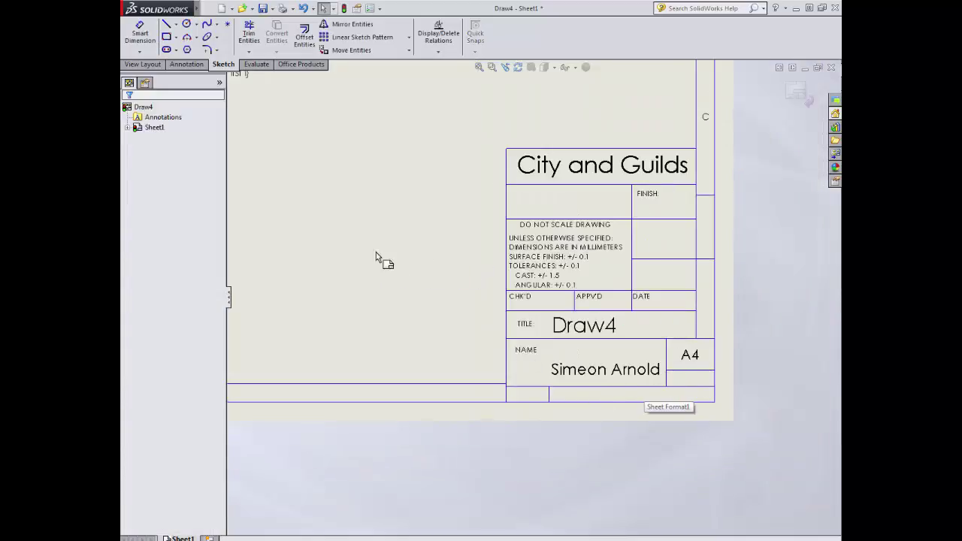
pyautogui.scroll(-3, 383, 260)
pyautogui.scroll(-1, 277, 248)
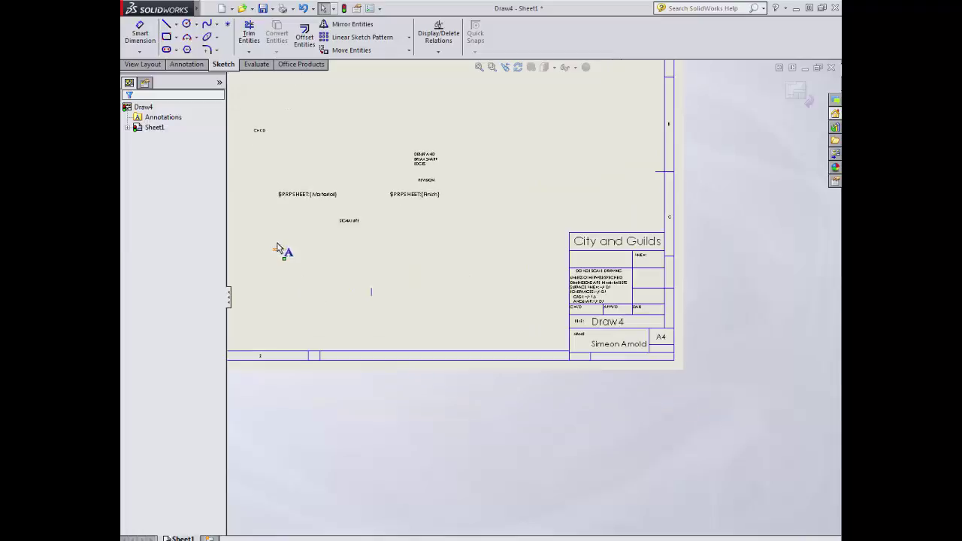
pyautogui.click(371, 292)
pyautogui.scroll(-5, 606, 365)
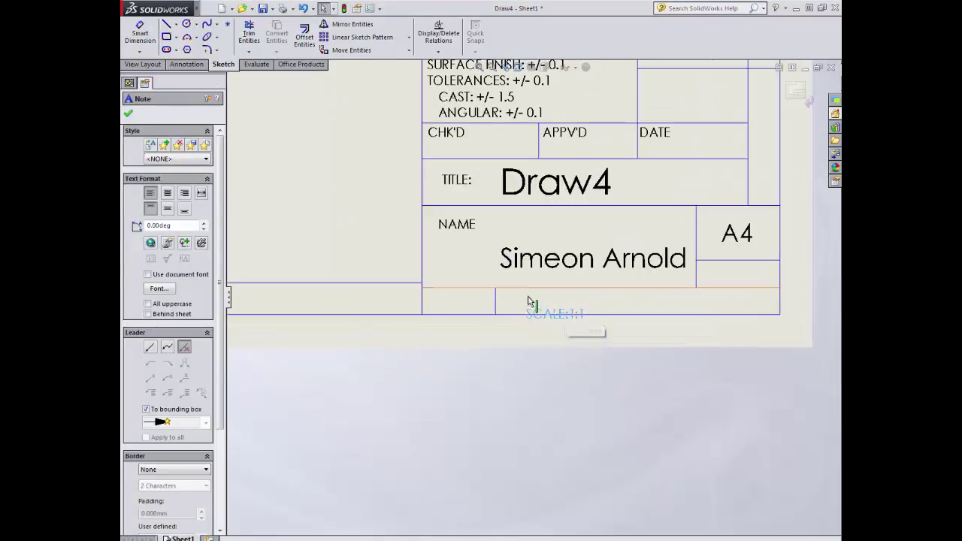
pyautogui.moveTo(530, 308); pyautogui.dragTo(517, 306)
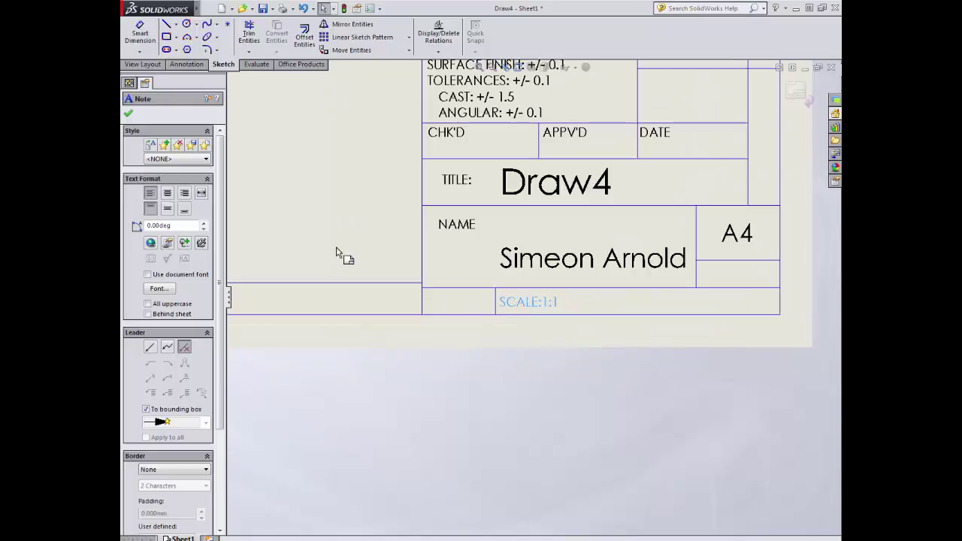
pyautogui.scroll(3, 346, 263)
pyautogui.press('Escape')
# - Drag the $PRPSHEET:{Material} note from the sheet into the title block's FINISH cell
pyautogui.scroll(3, 451, 244)
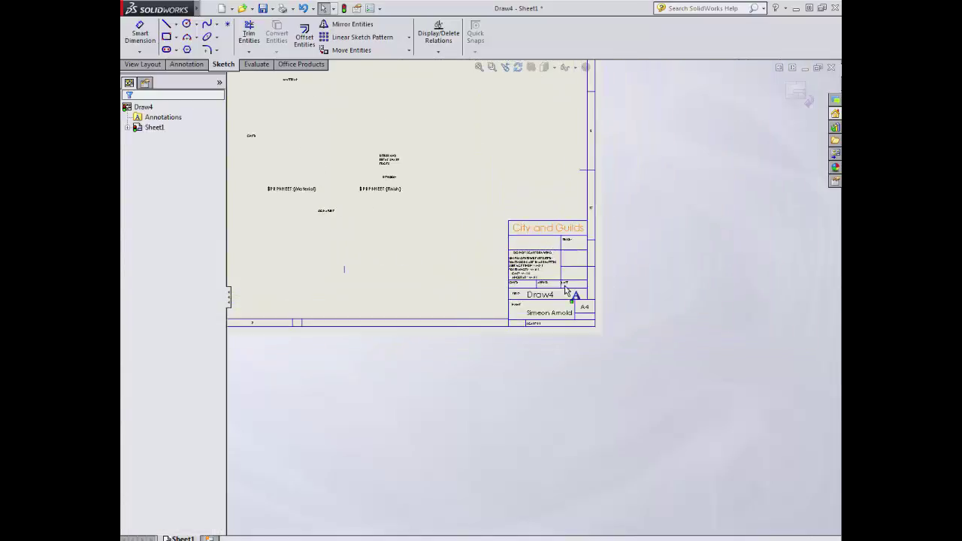
pyautogui.scroll(-2, 566, 290)
pyautogui.scroll(2, 406, 215)
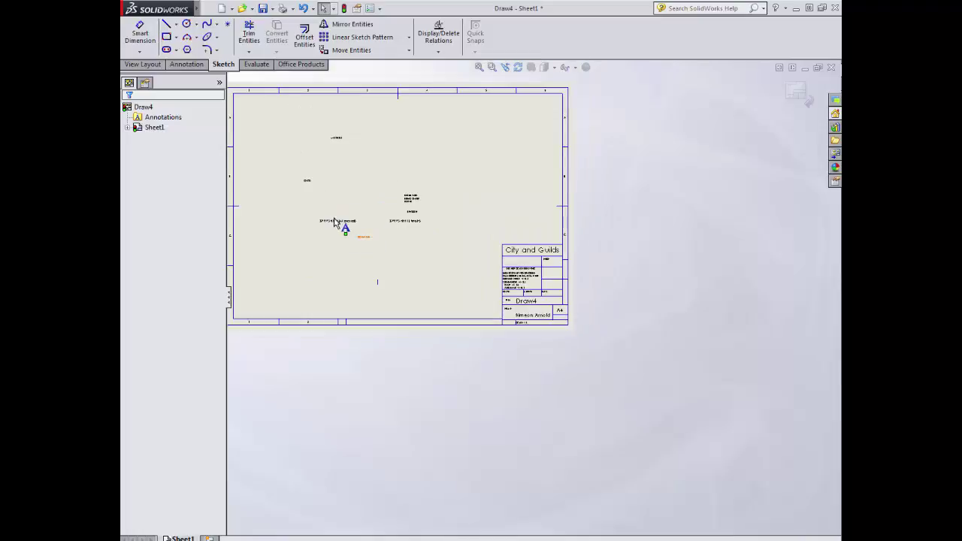
pyautogui.moveTo(336, 224); pyautogui.dragTo(546, 261)
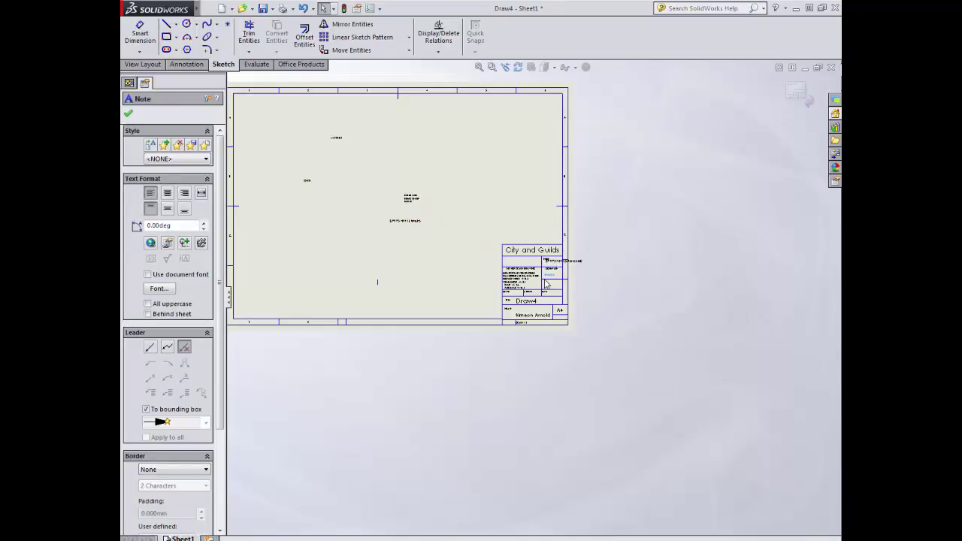
pyautogui.scroll(-6, 546, 284)
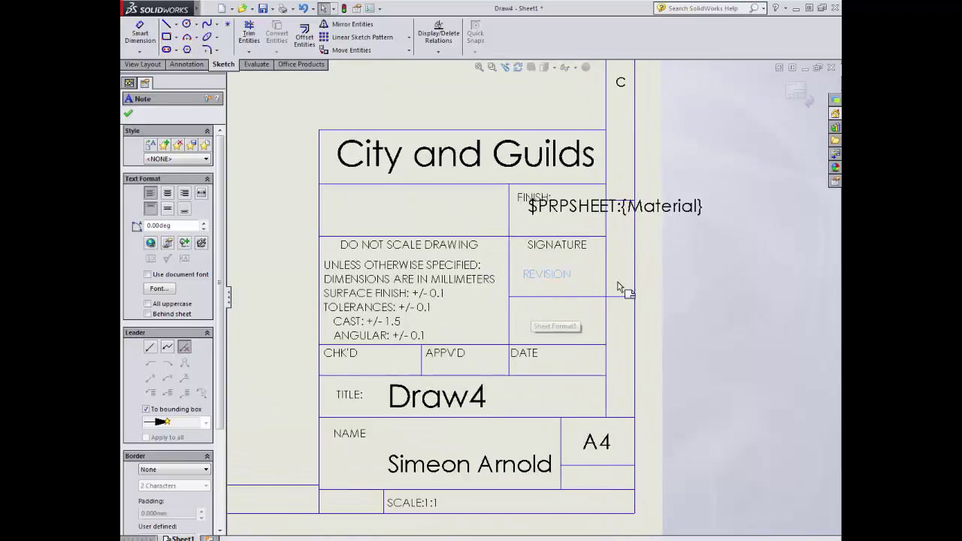
# - Retype the $PRPSHEET:{Material} note as FINISH RA and place it below FINISH:
pyautogui.doubleClick(575, 207)
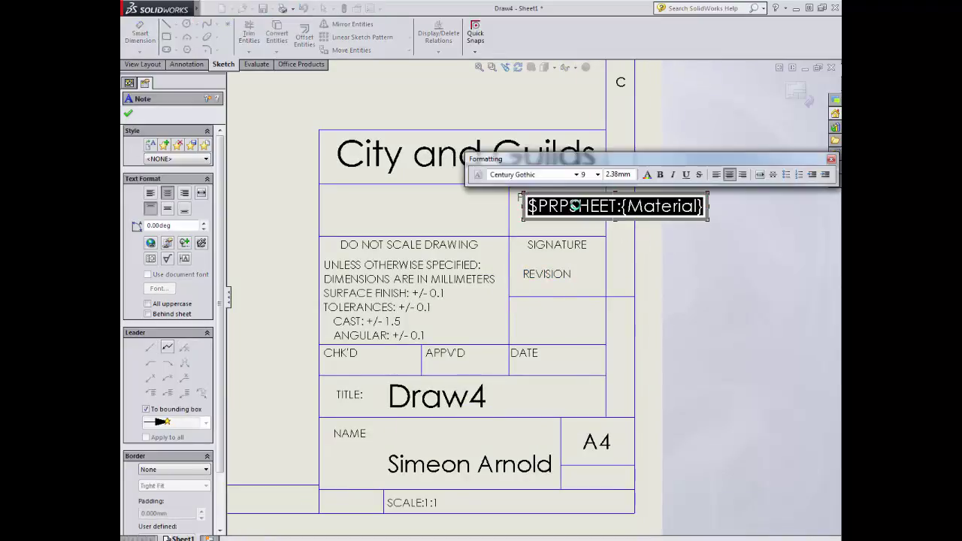
pyautogui.write('FINI')
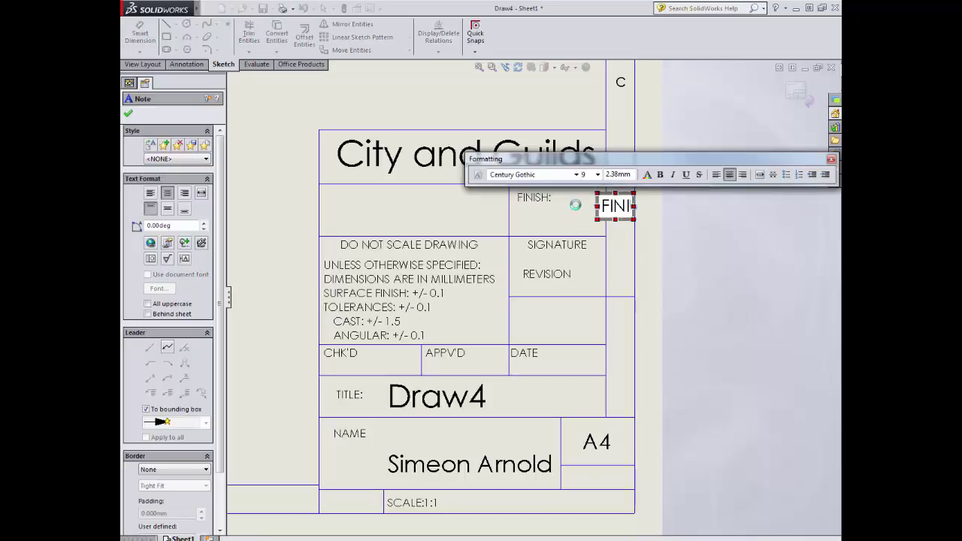
pyautogui.write('SH RA')
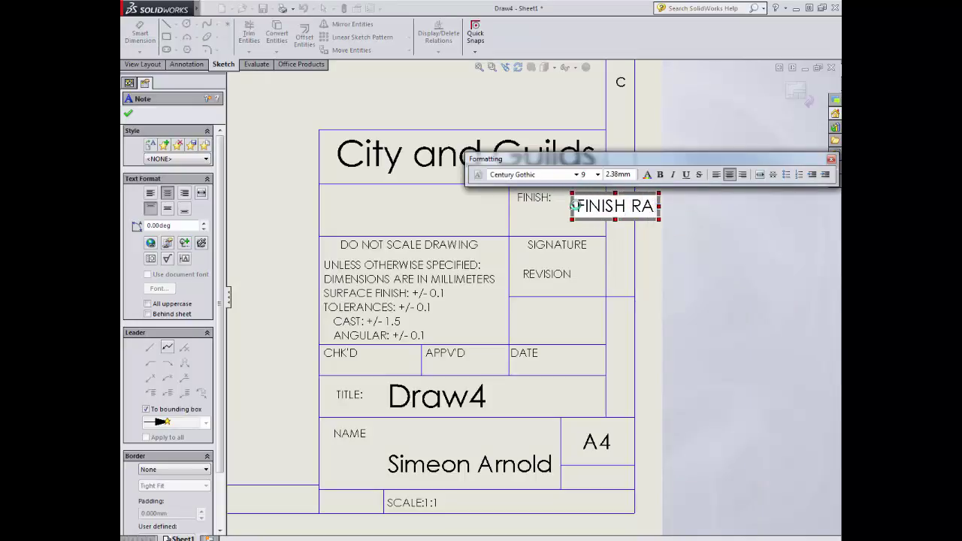
pyautogui.click(645, 226)
pyautogui.moveTo(594, 209); pyautogui.dragTo(536, 219)
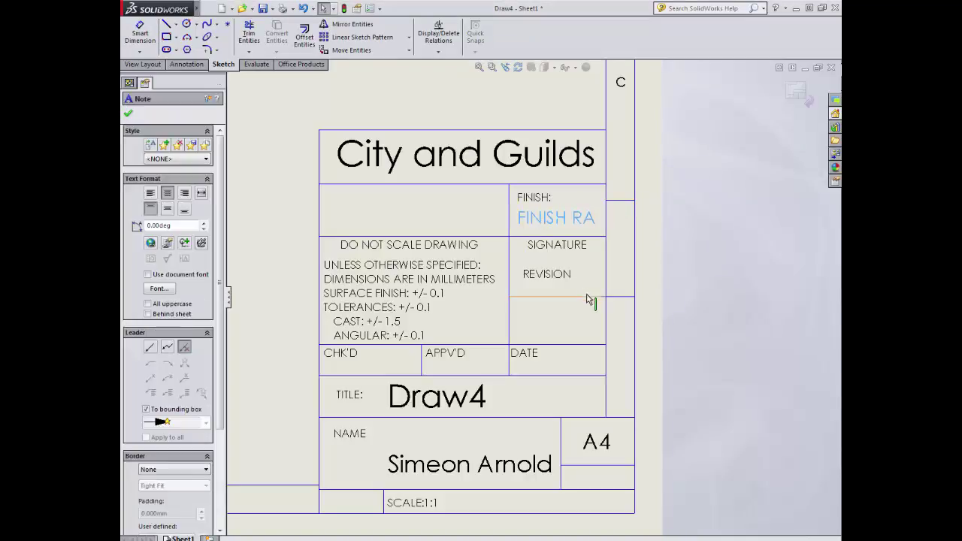
pyautogui.click(554, 248)
# - Relabel both the REVISION and SIGNATURE notes as MATERIAL
pyautogui.doubleClick(557, 278)
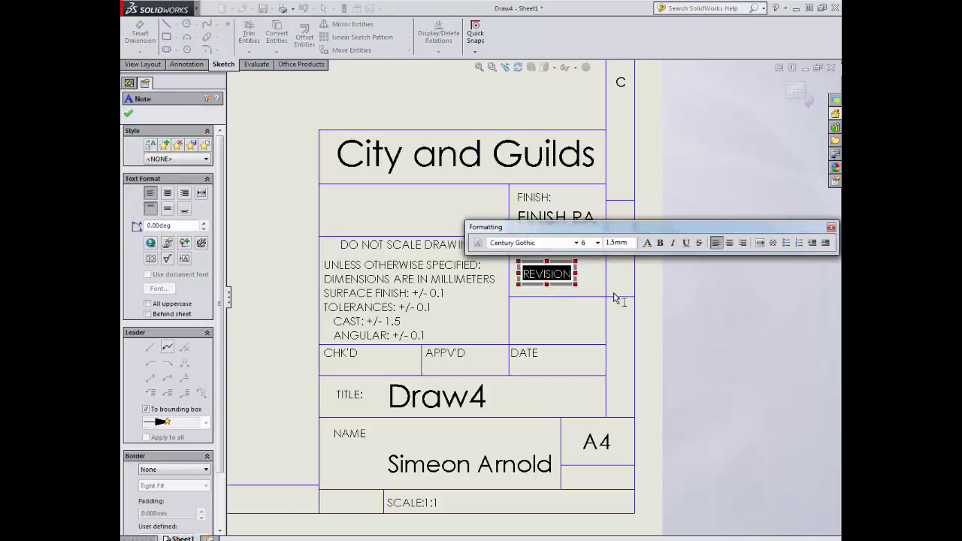
pyautogui.write('MATER')
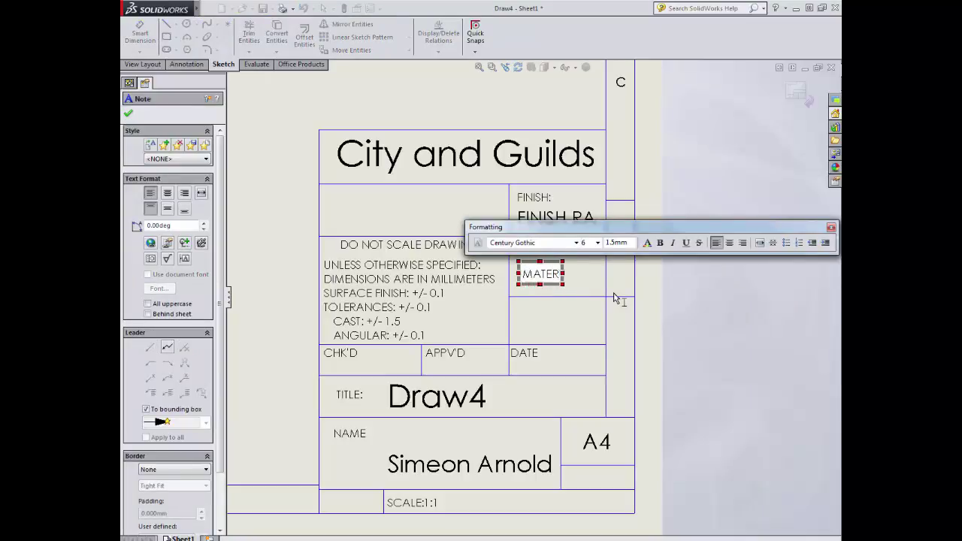
pyautogui.write('IAL')
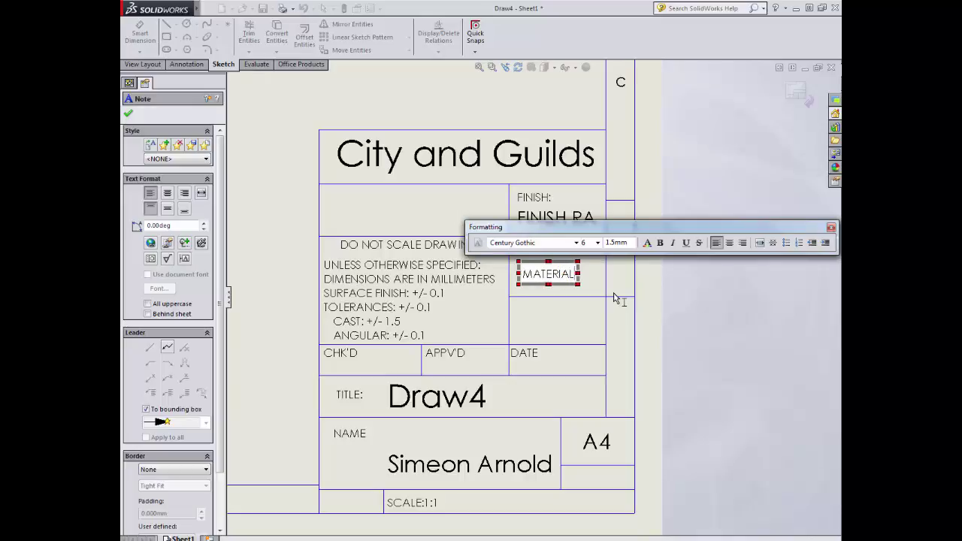
pyautogui.press('Escape')
pyautogui.doubleClick(524, 250)
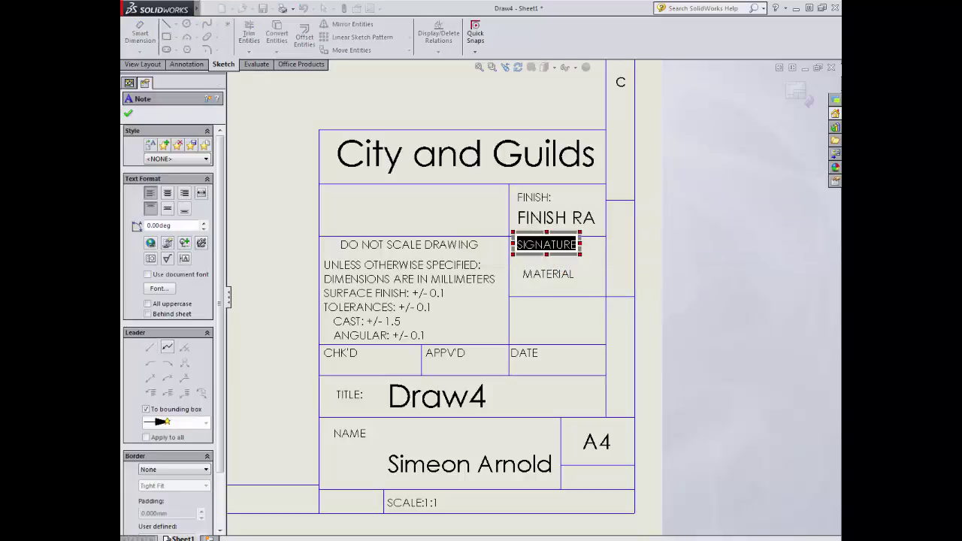
pyautogui.write('MAT')
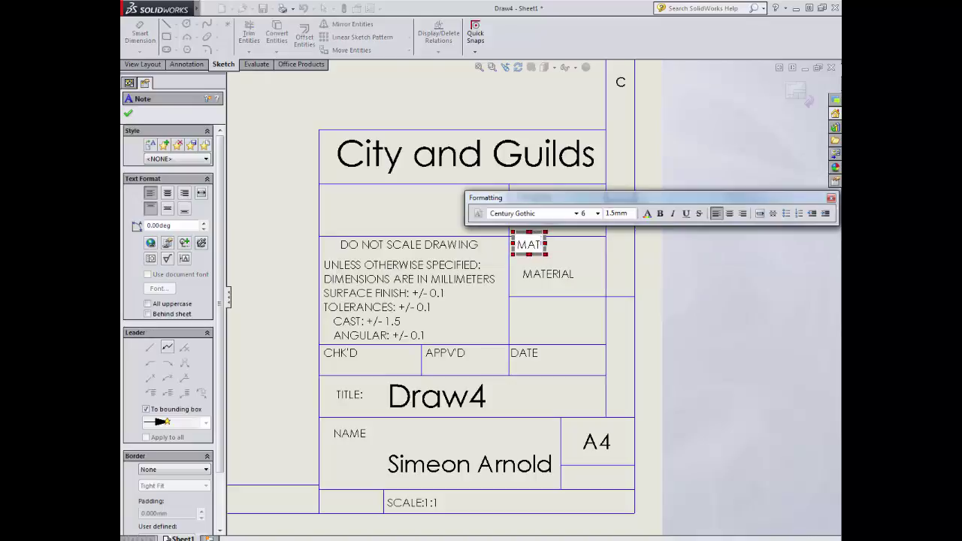
pyautogui.write('ERIAL')
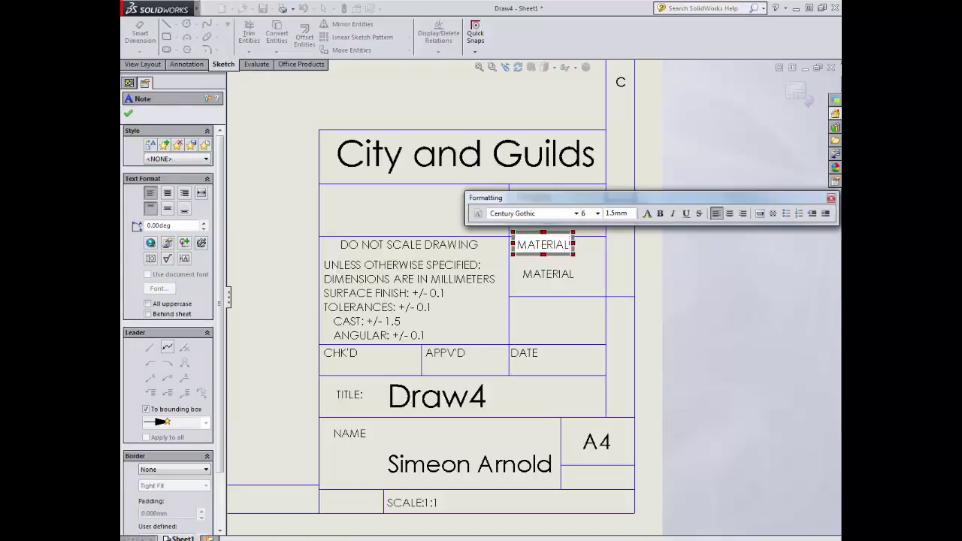
pyautogui.click(690, 358)
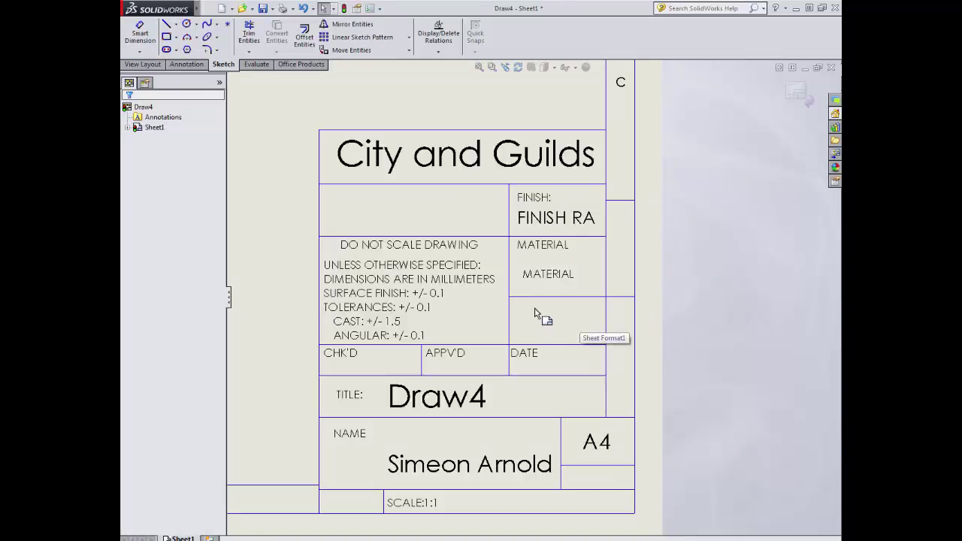
# - Move the stray MATERIAL note from the sheet into the empty cell below MATERIAL
pyautogui.scroll(5, 376, 349)
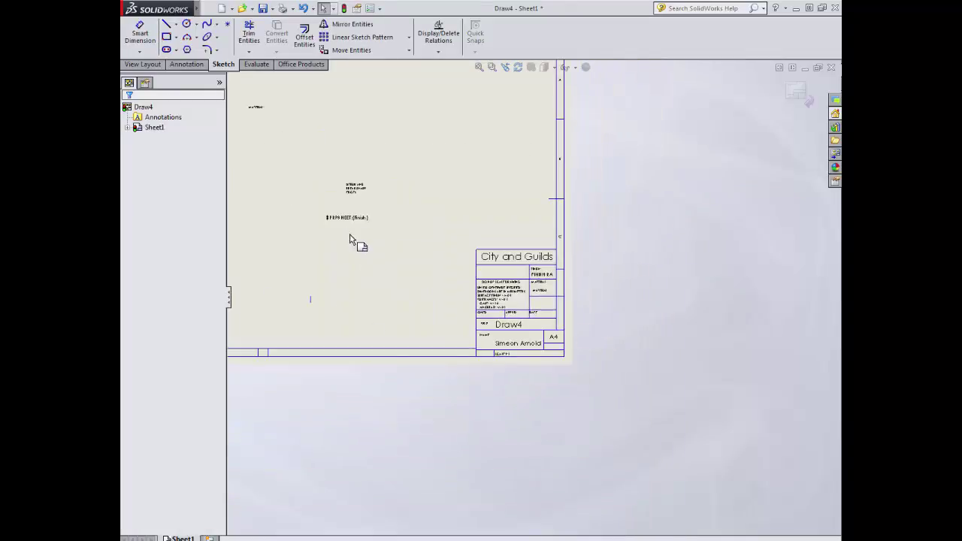
pyautogui.scroll(-5, 350, 239)
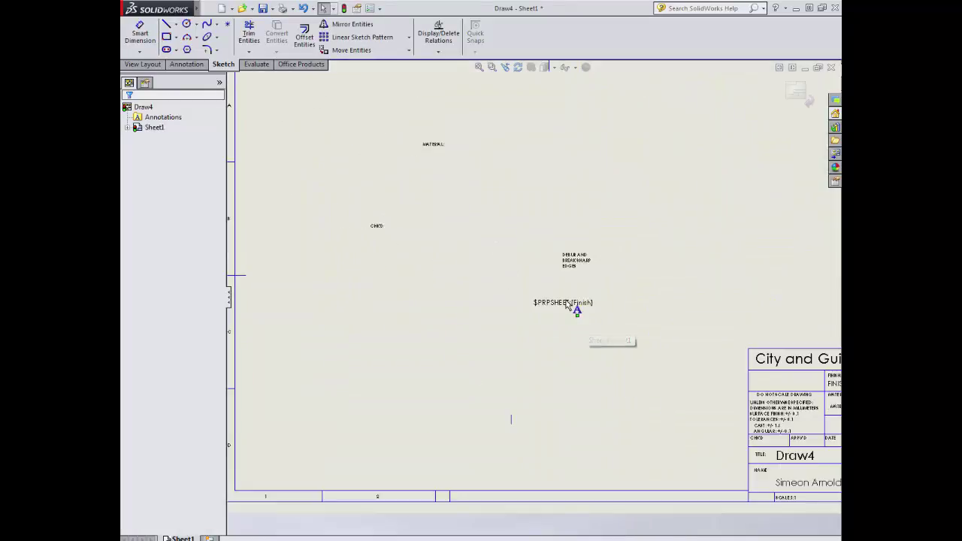
pyautogui.moveTo(449, 150); pyautogui.dragTo(714, 401)
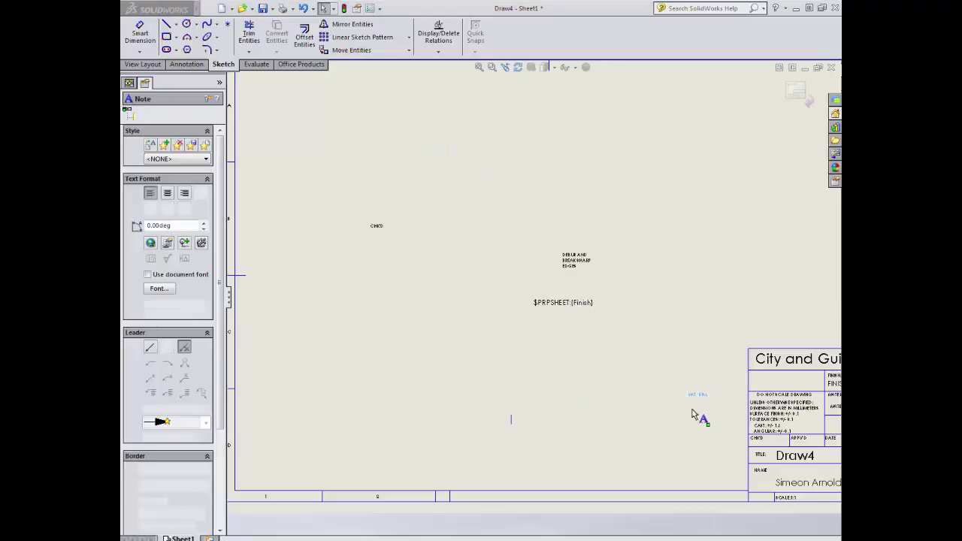
pyautogui.scroll(5, 687, 366)
pyautogui.scroll(-6, 679, 370)
pyautogui.moveTo(541, 319); pyautogui.dragTo(568, 325)
pyautogui.scroll(-5, 658, 344)
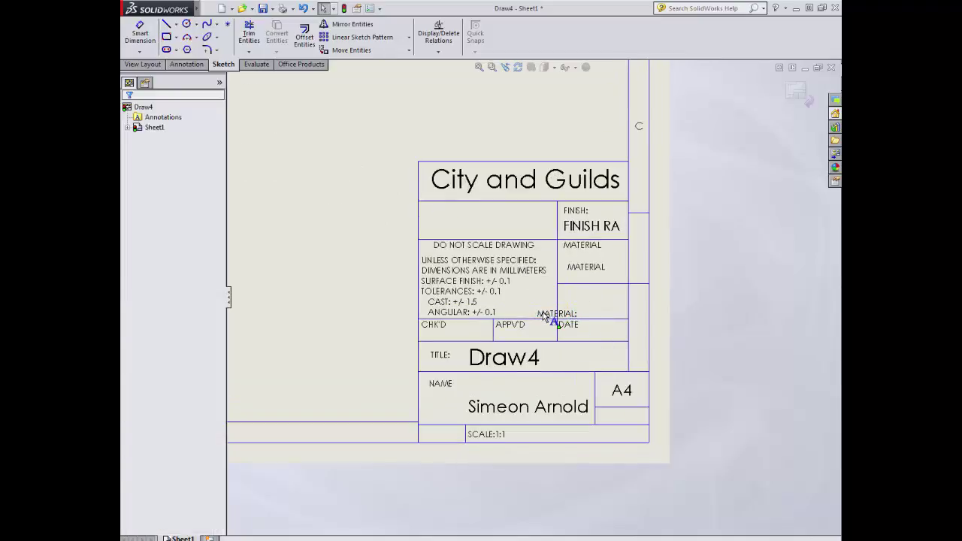
pyautogui.click(557, 316)
pyautogui.click(728, 311)
pyautogui.moveTo(572, 316); pyautogui.dragTo(591, 296)
# - Retype the moved note as REVISIONS?
pyautogui.doubleClick(582, 295)
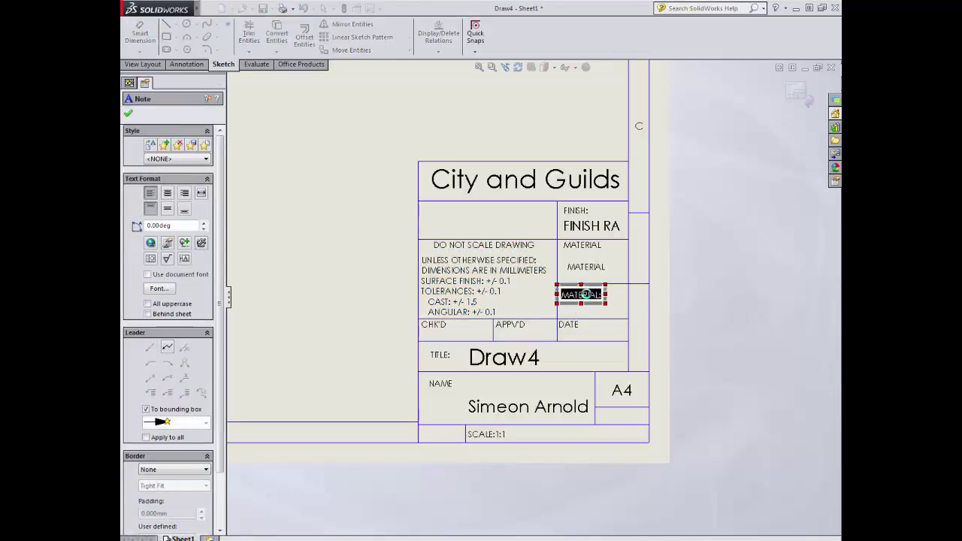
pyautogui.write('REVISIONS?')
pyautogui.click(745, 367)
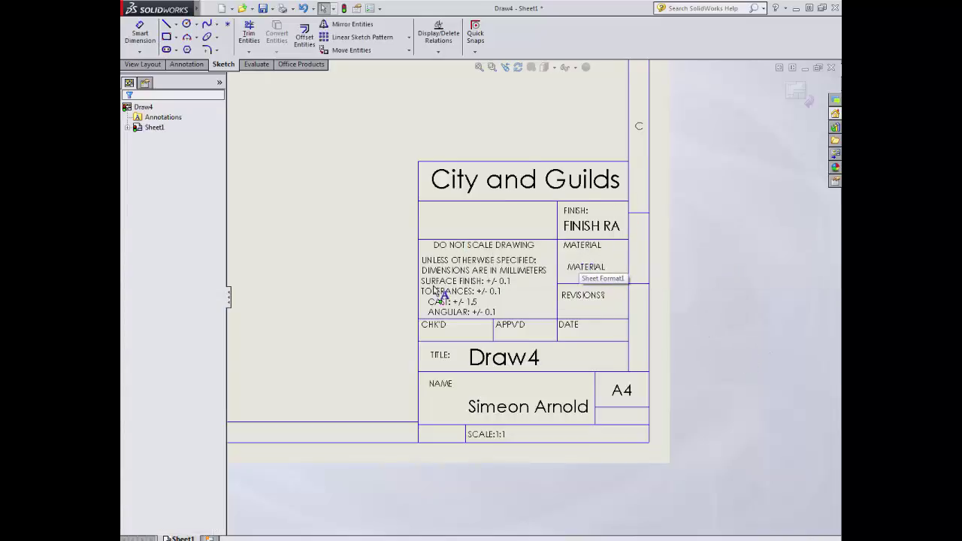
pyautogui.scroll(3, 300, 221)
# - Delete the leftover notes from the sheet, keeping the MATERIAL note in its cell
pyautogui.moveTo(288, 124); pyautogui.dragTo(430, 243)
pyautogui.press('Delete')
pyautogui.click(307, 342)
pyautogui.click(443, 351)
pyautogui.scroll(-2, 565, 303)
pyautogui.scroll(-2, 517, 284)
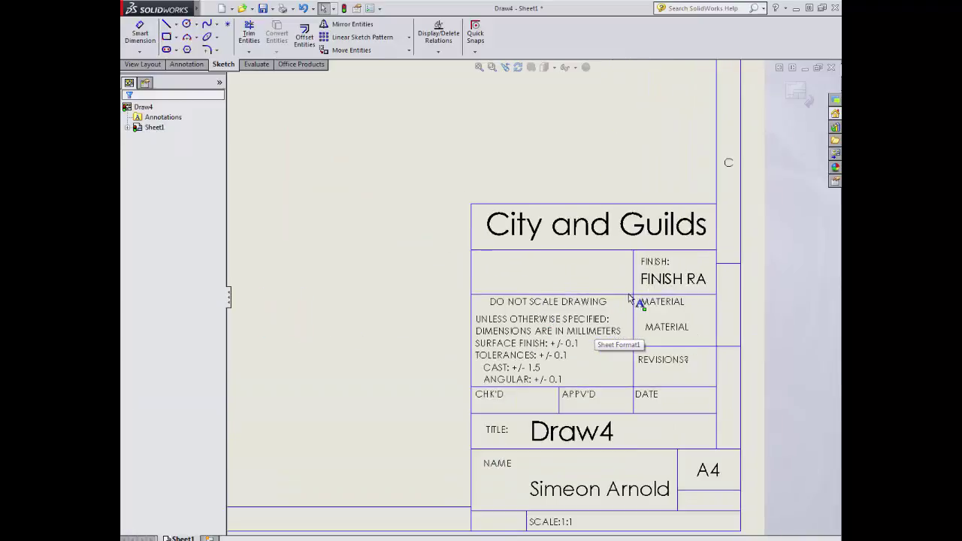
pyautogui.click(663, 329)
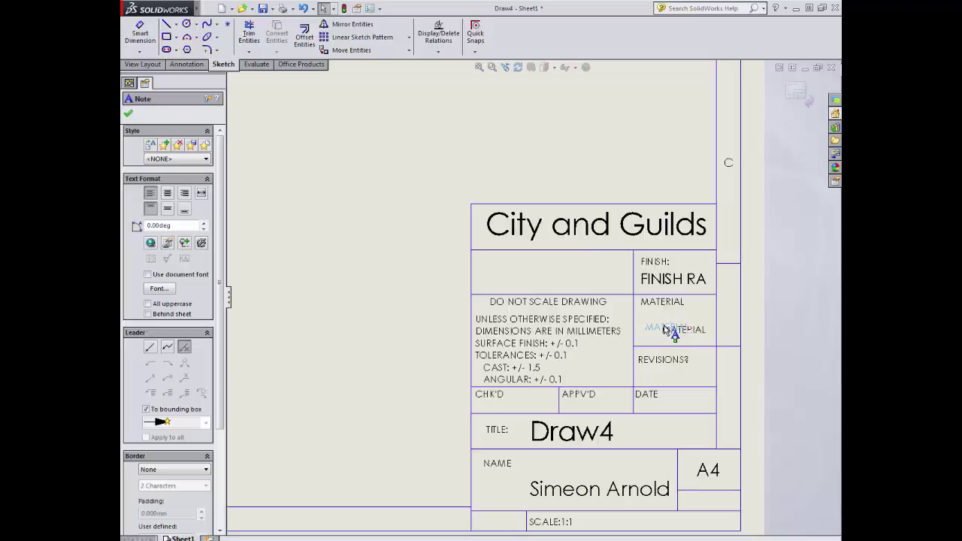
pyautogui.click(706, 332)
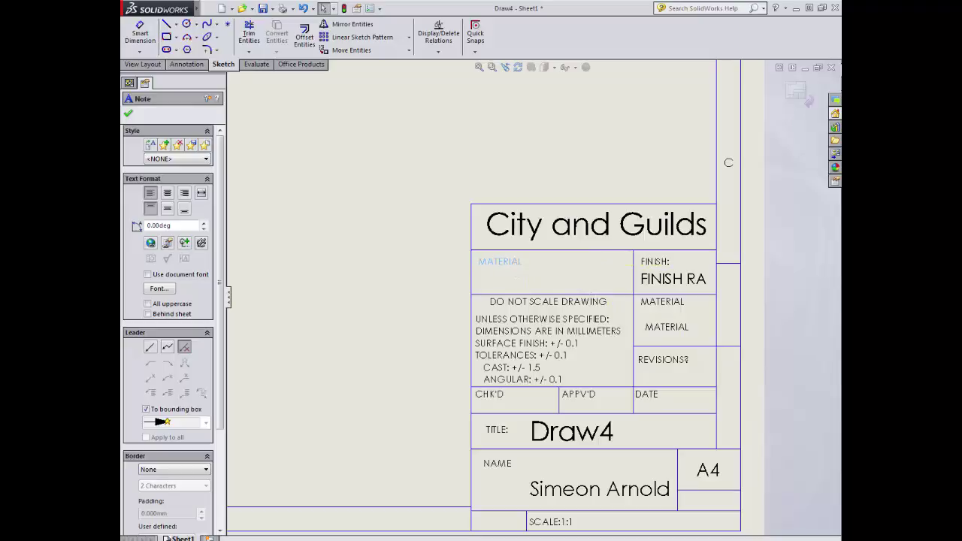
# - Label the empty top-left title-block cell PROJECTION and pick the Centerline tool
pyautogui.click(504, 263)
pyautogui.write('PRO')
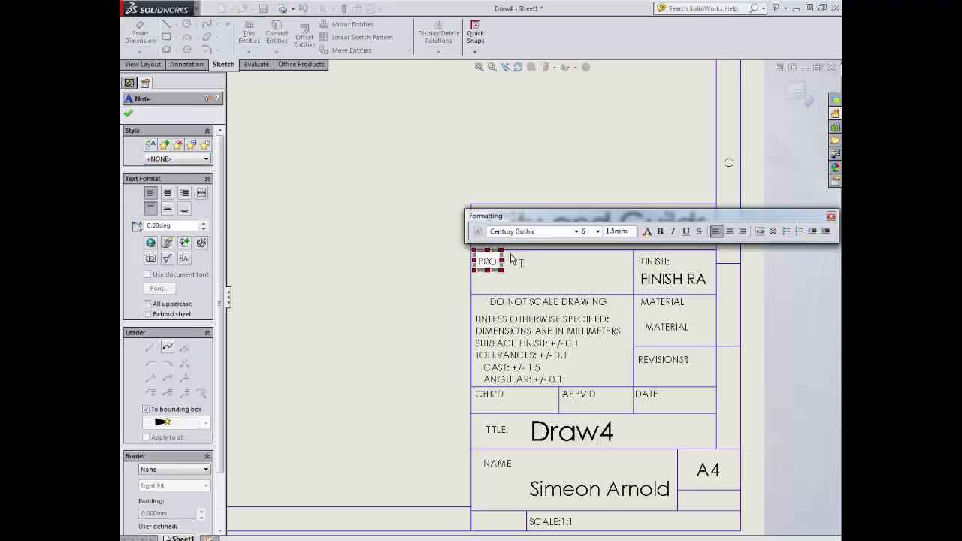
pyautogui.write('JECT NON')
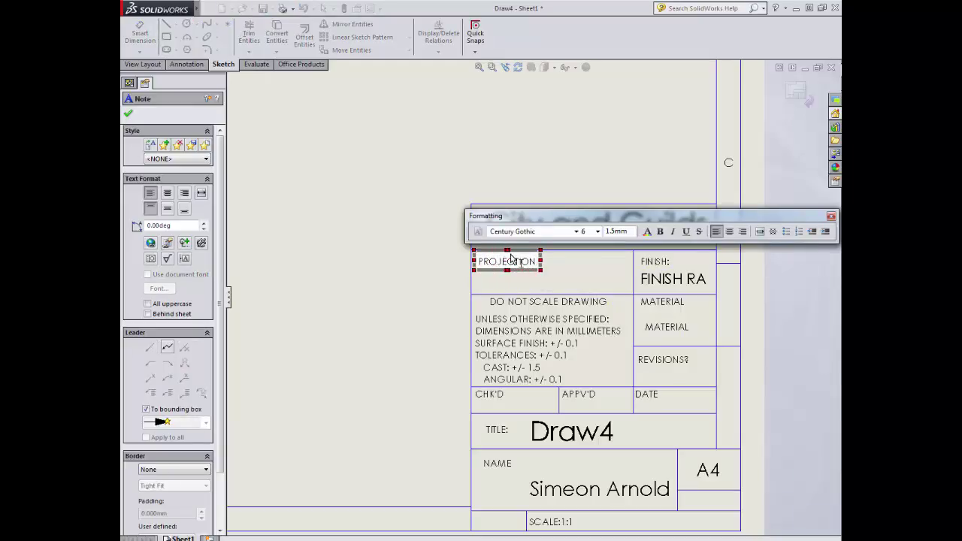
pyautogui.press('Escape')
pyautogui.scroll(-5, 519, 288)
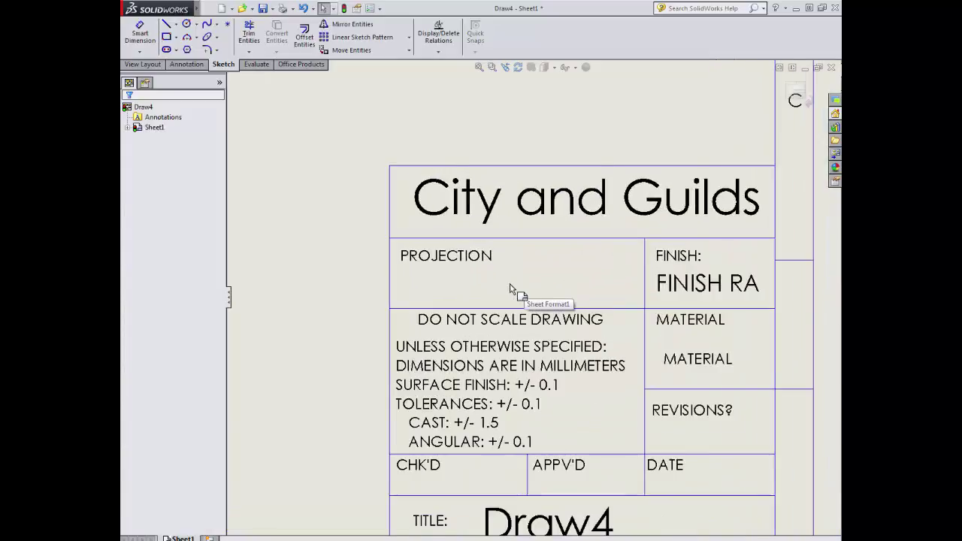
pyautogui.click(176, 24)
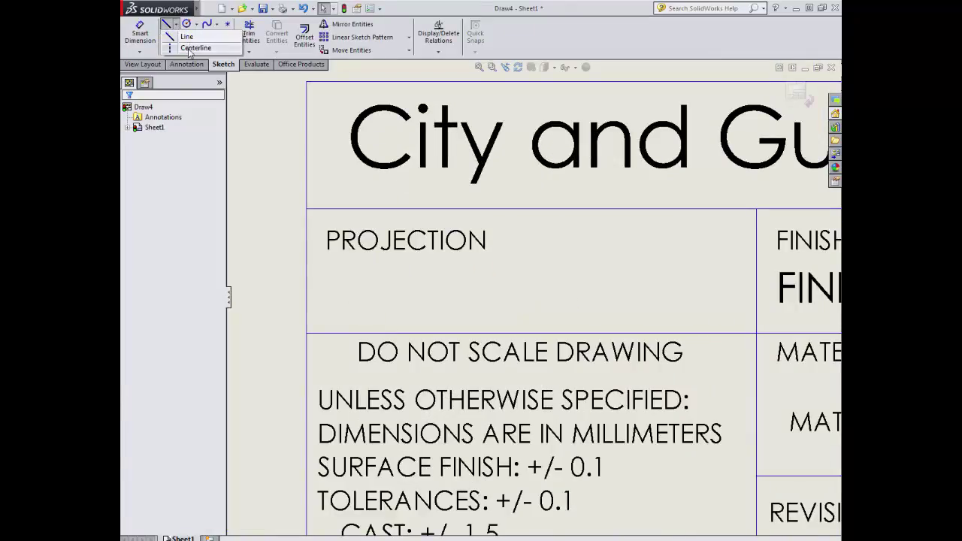
pyautogui.click(189, 48)
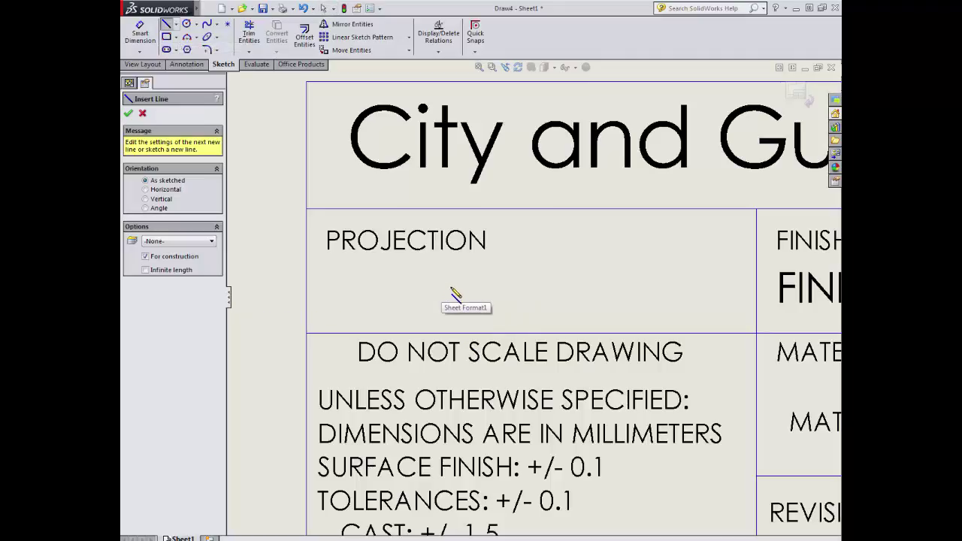